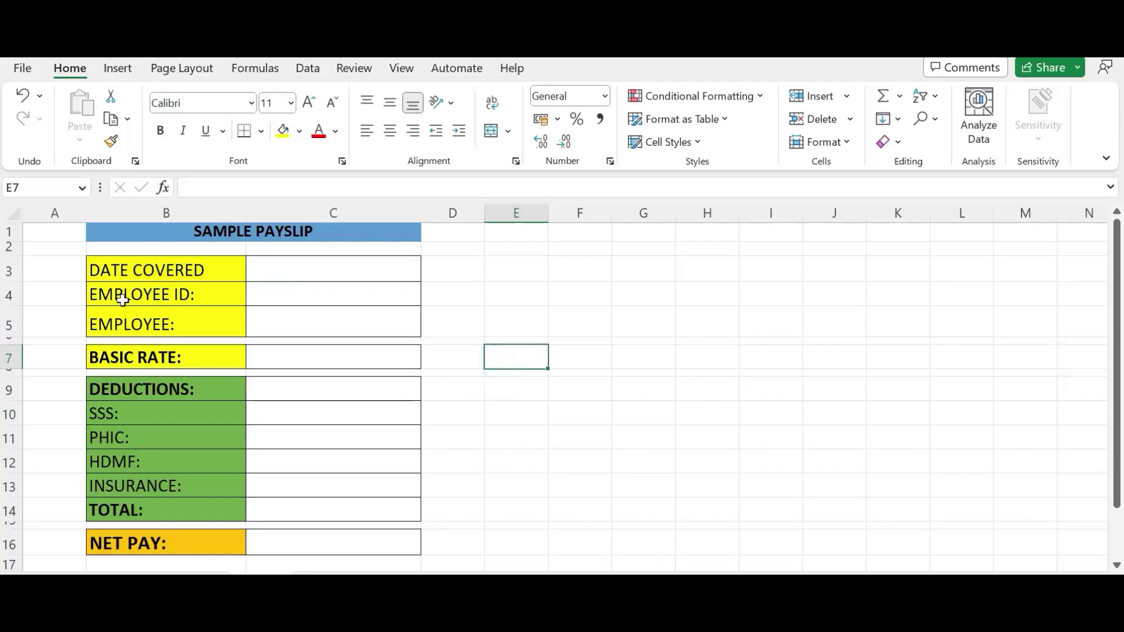
Enter column numbers 1 through 5 across A17:E17 beneath the payroll data
drag(134, 243, 131, 543)
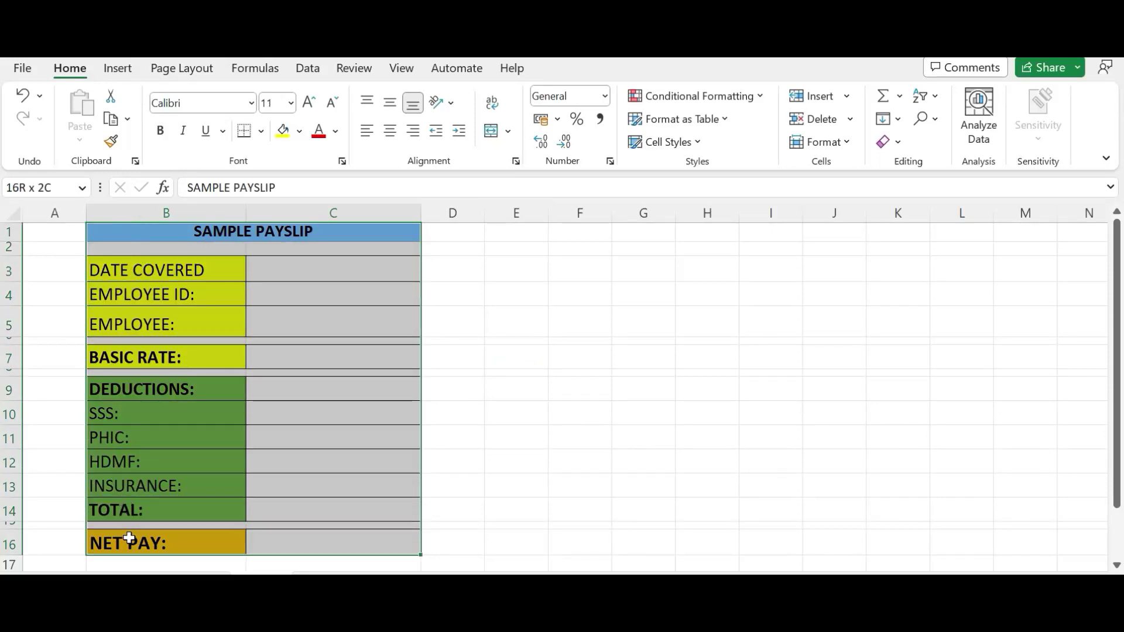
click(472, 397)
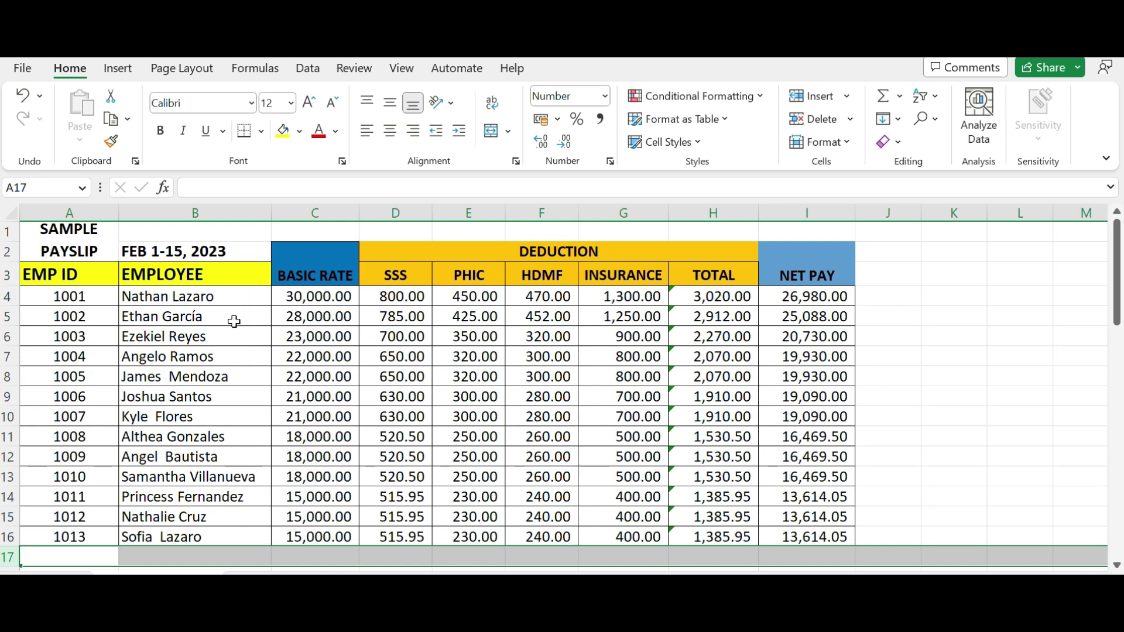
click(84, 554)
text(1)
key(Tab)
text(2)
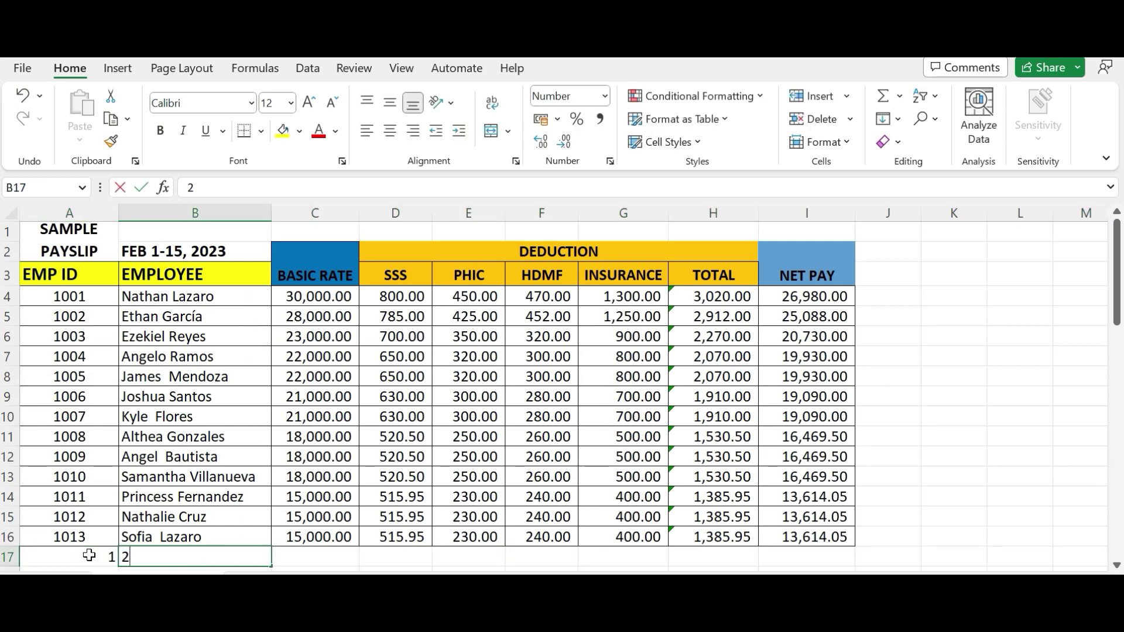
key(Tab)
text(3	4)
key(Tab)
text(5)
key(Tab)
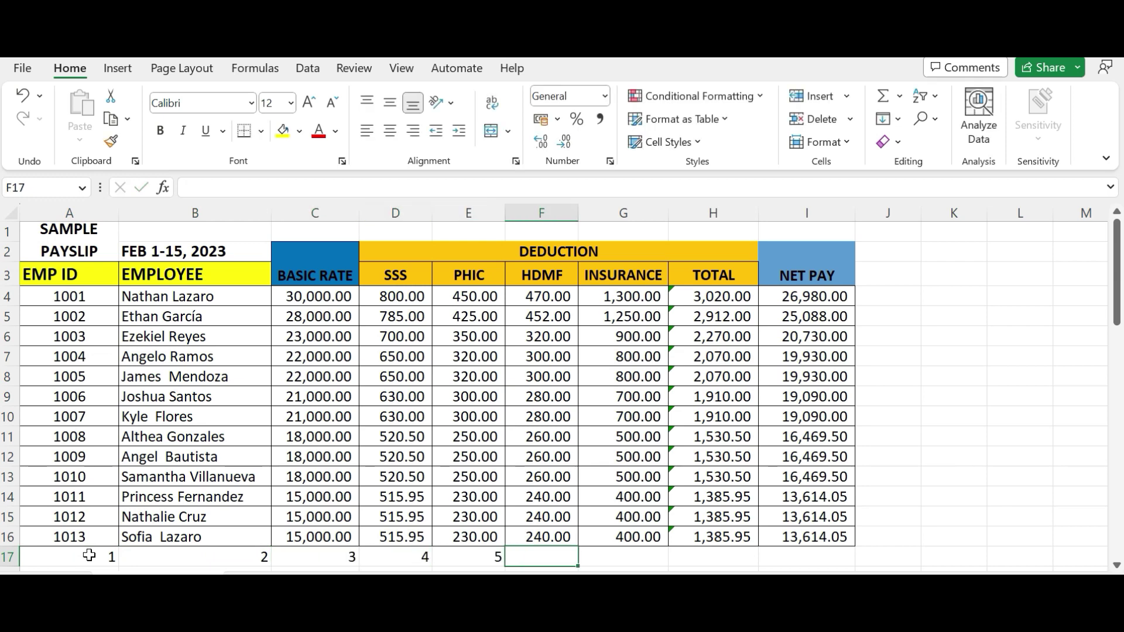
Enter 6 through 9 in F17:I17 and centre the whole numbered row A17:I17
text(6)
key(Tab)
text(7)
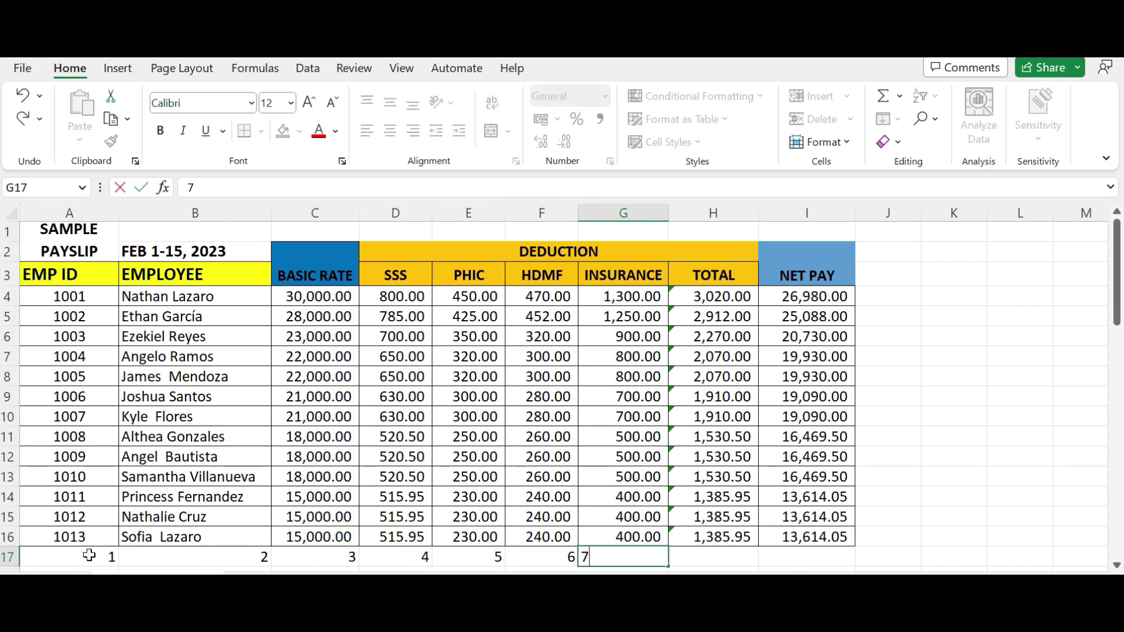
key(Tab)
text(8)
key(Tab)
text(9)
key(Tab)
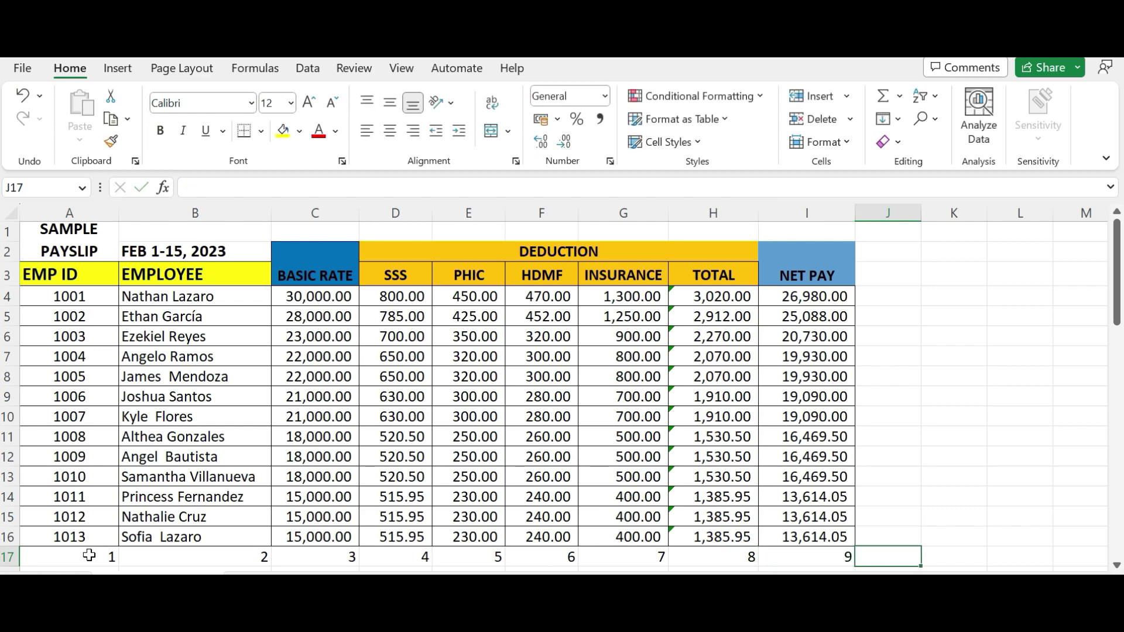
drag(57, 557, 812, 554)
click(389, 130)
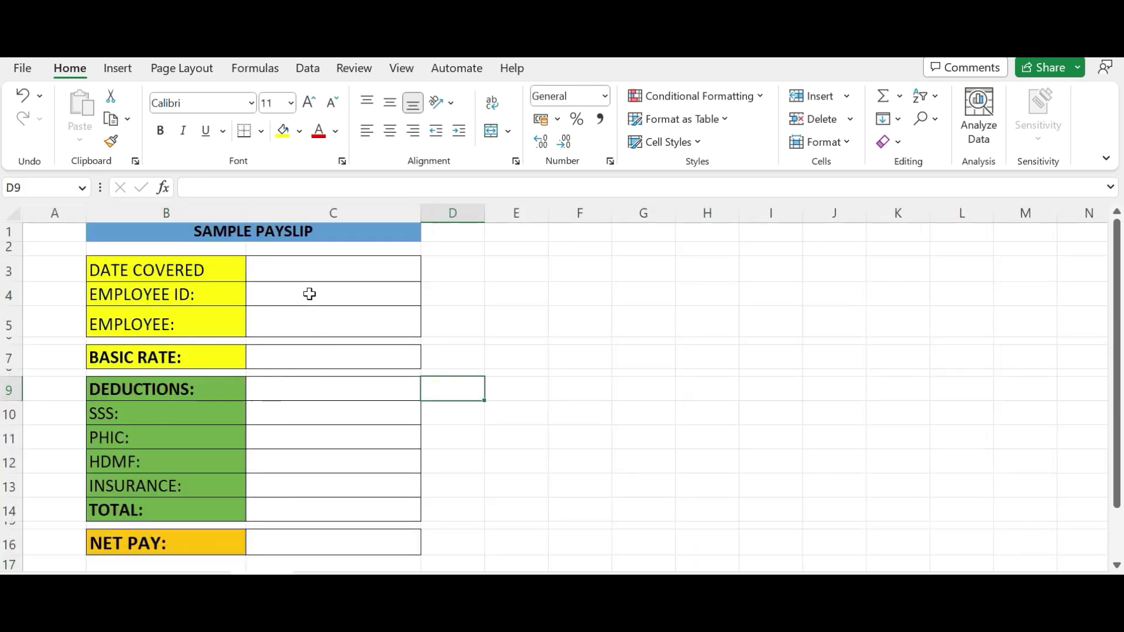
On SAMPLE PAYSLIP, set C3 to =PAYROLL SUMMARY B2 so it shows FEB 1-15, 2023
click(294, 266)
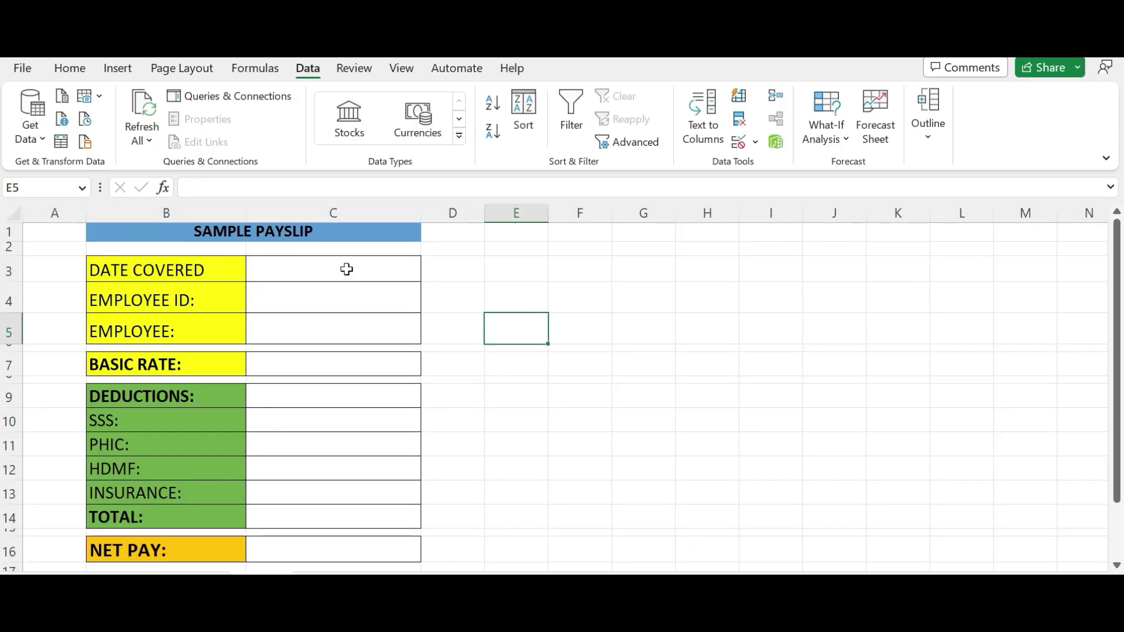
click(346, 268)
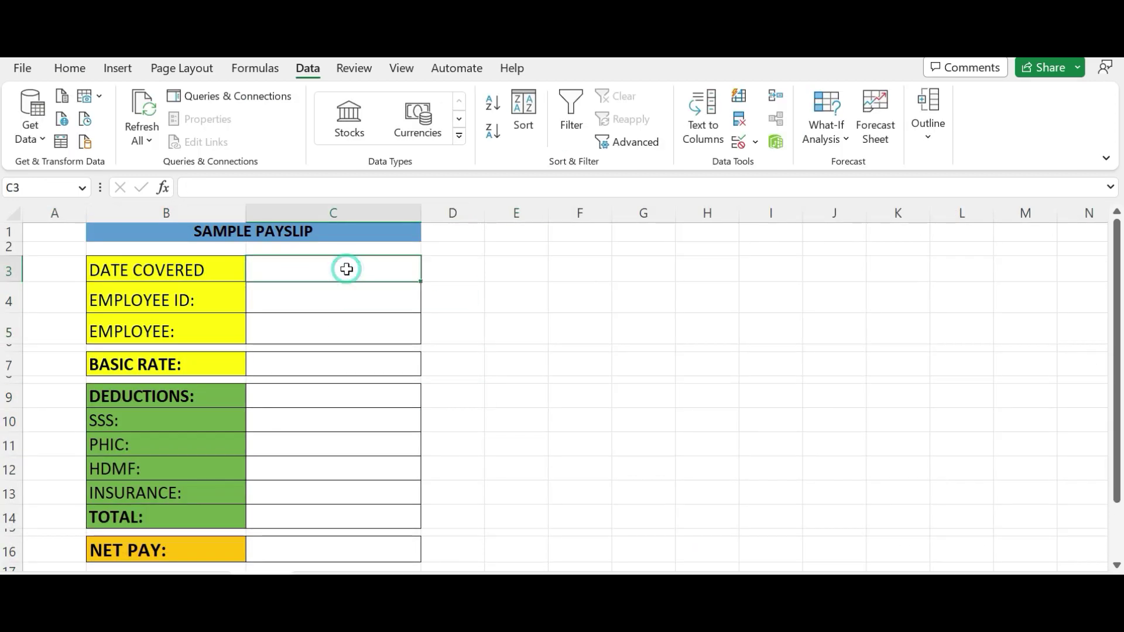
text(=)
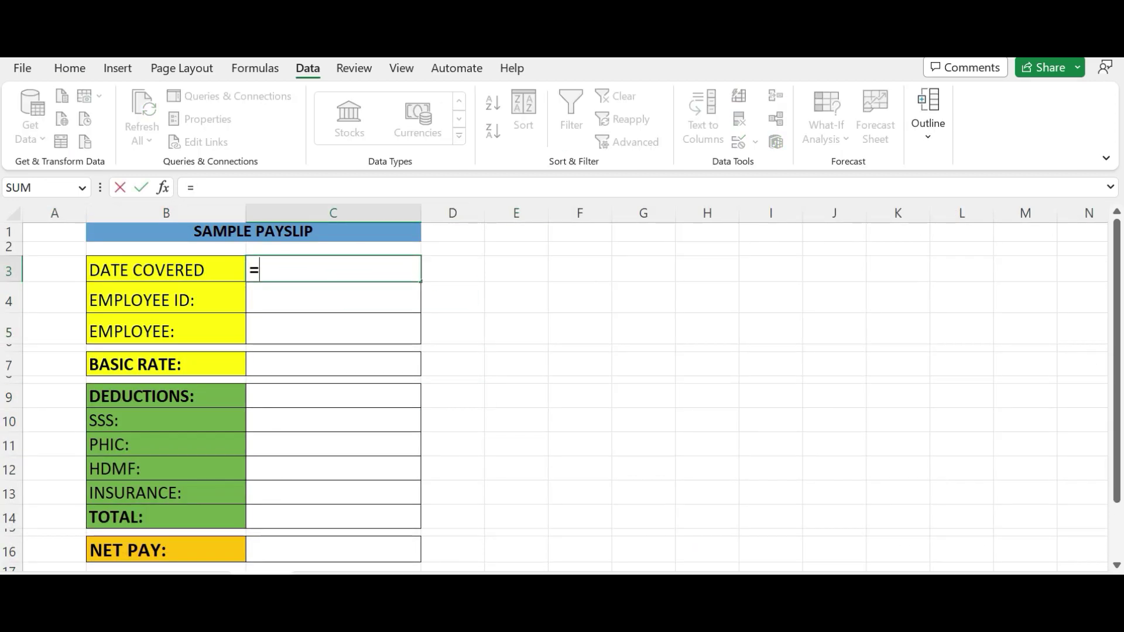
key(ctrl+Page_Up)
click(178, 251)
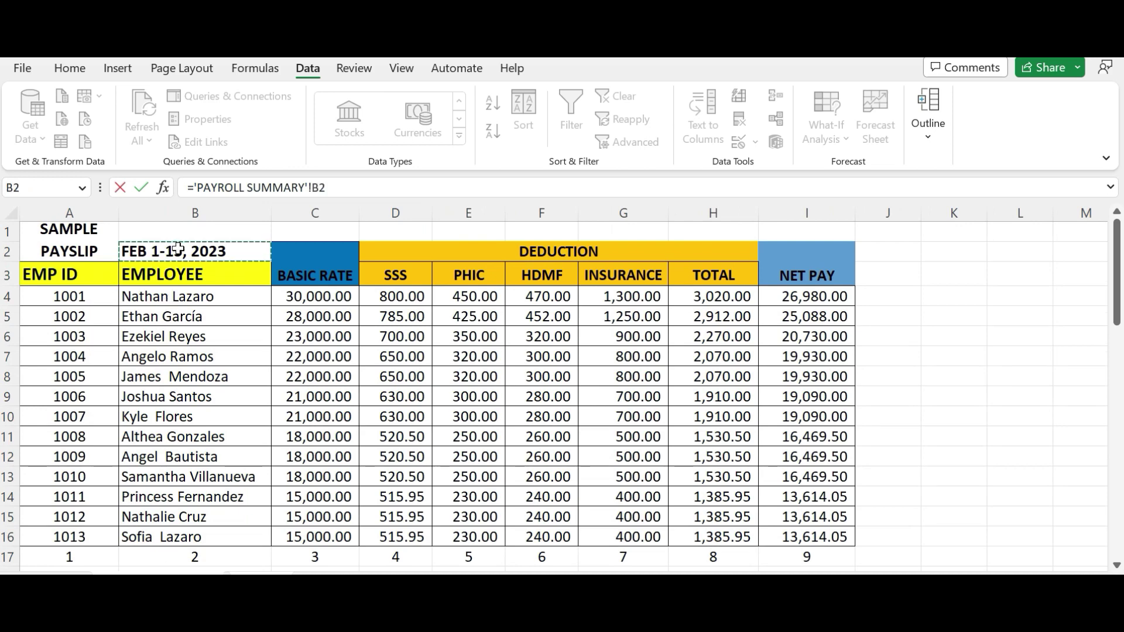
key(Return)
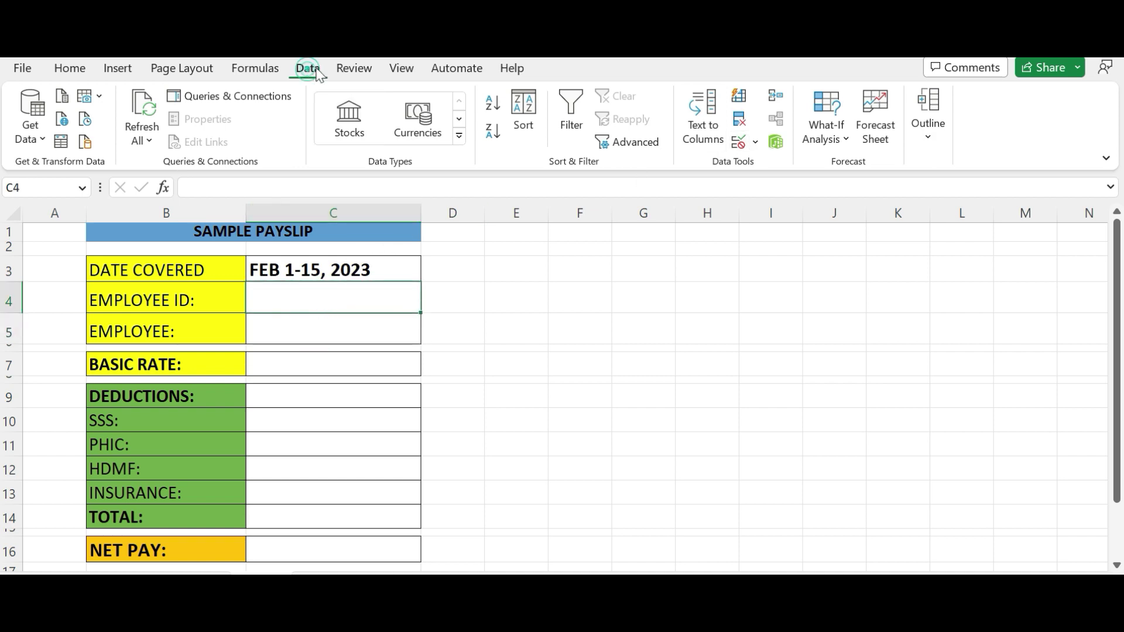
Add List data validation to C4 sourced from 'PAYROLL SUMMARY'!$A$4:$A$16
click(757, 145)
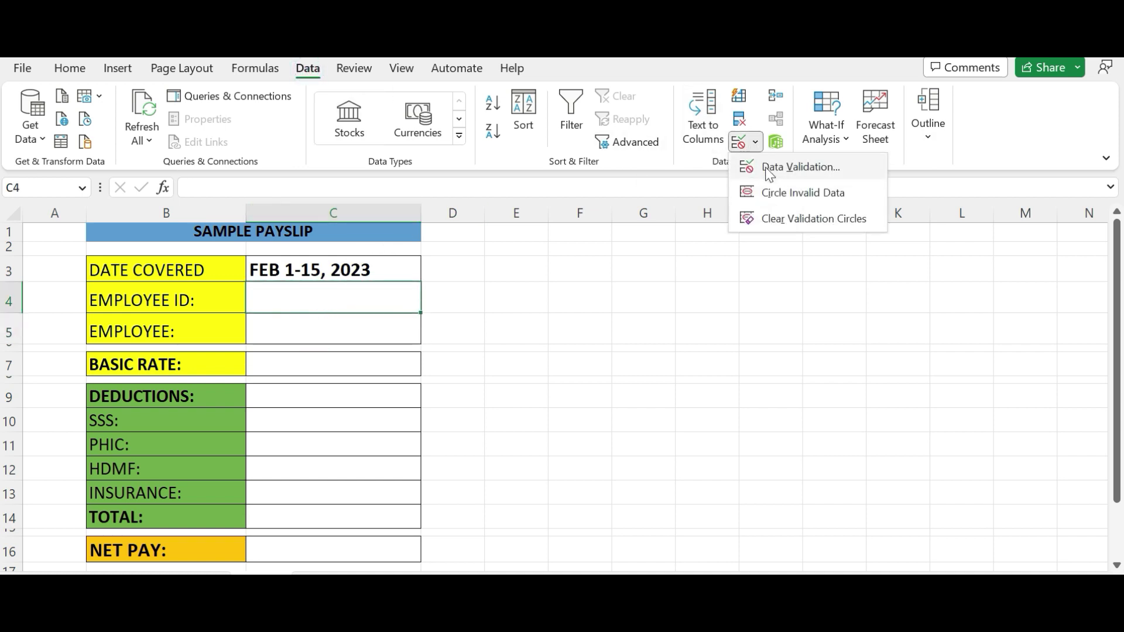
click(803, 165)
click(556, 303)
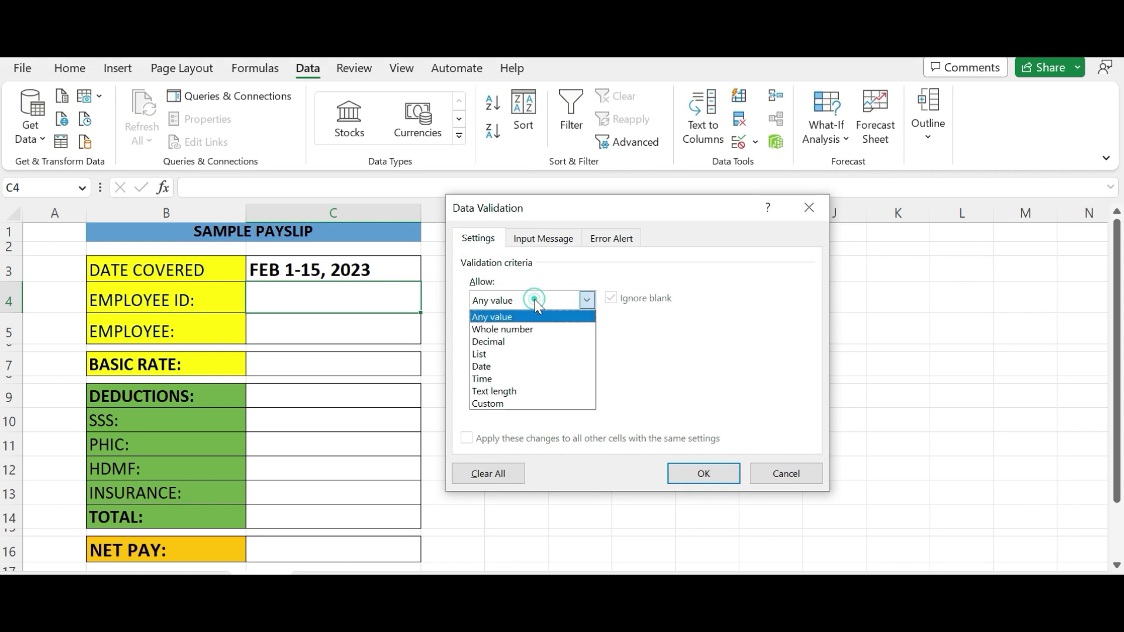
click(502, 353)
click(520, 376)
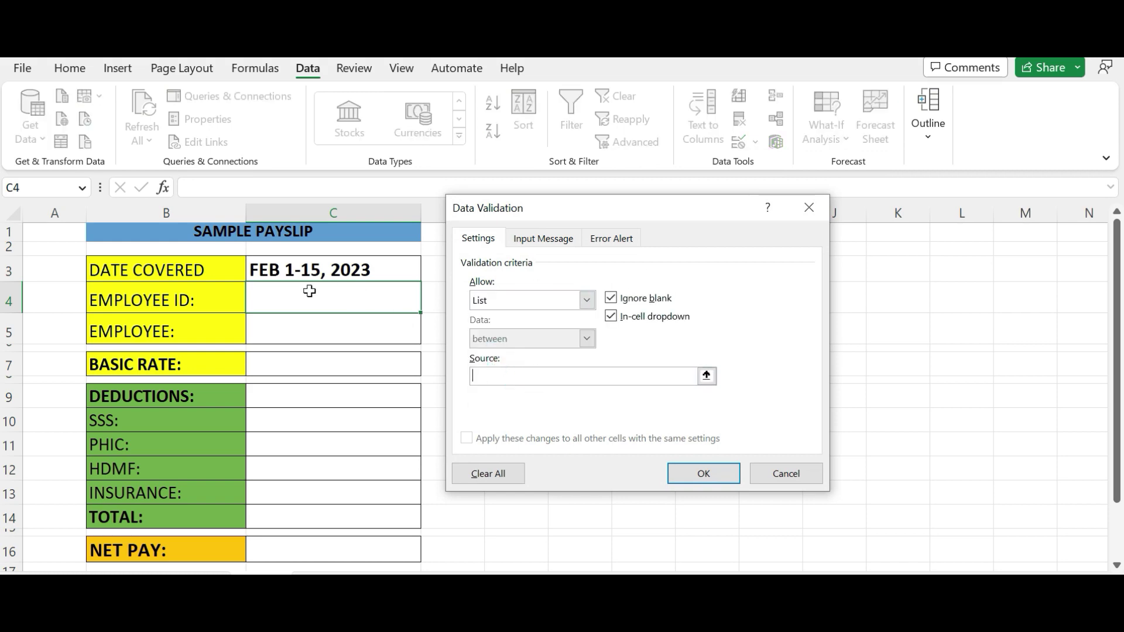
click(102, 571)
drag(71, 297, 70, 537)
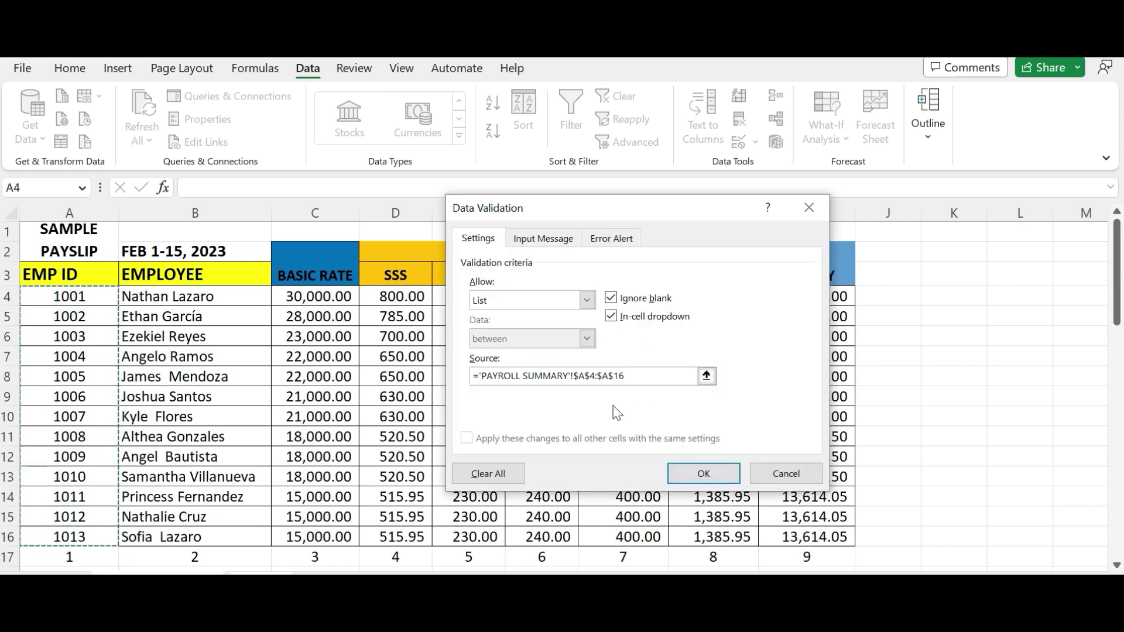
click(703, 472)
Check the new Employee ID dropdown without choosing, then select C5
click(430, 305)
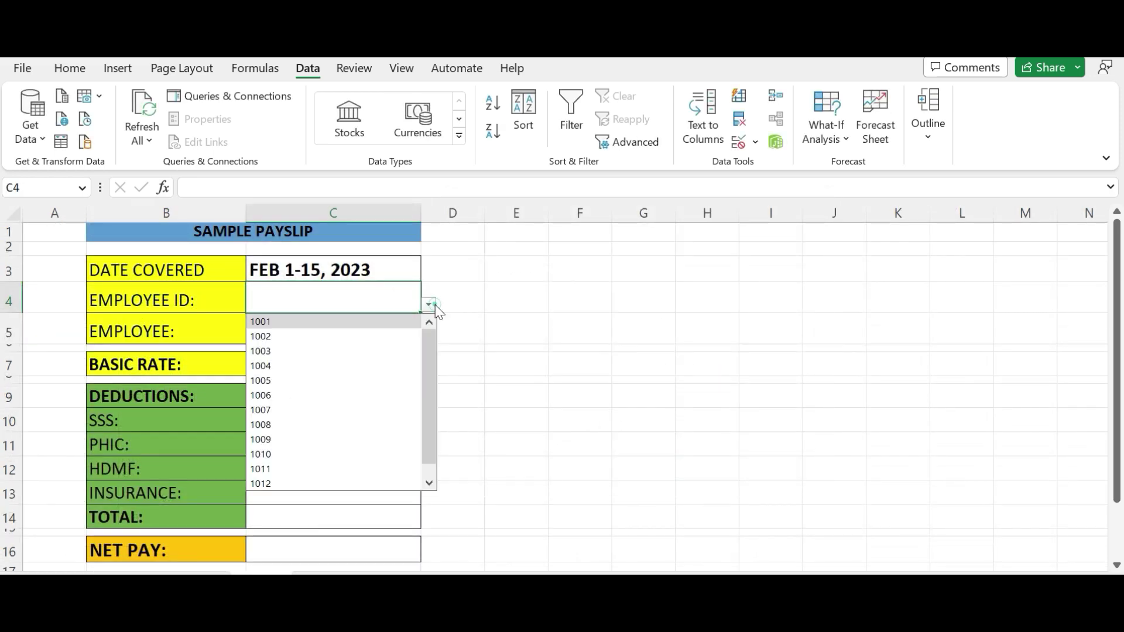
click(431, 304)
click(312, 323)
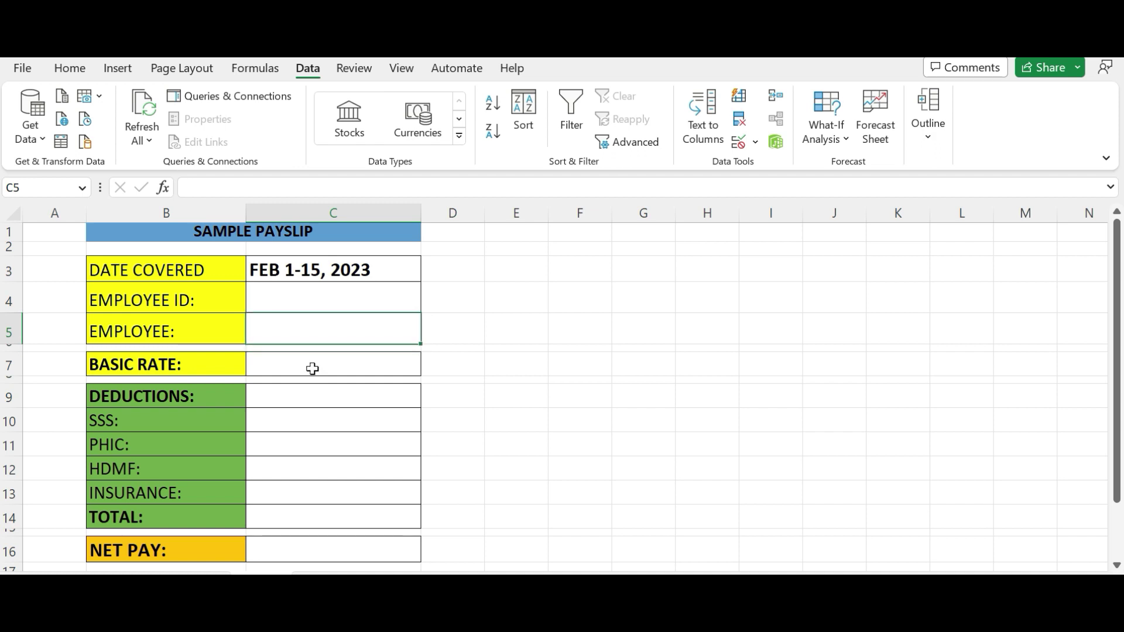
Enter =VLOOKUP(C4,'PAYROLL SUMMARY'!A4:I16,2,FALSE) in the EMPLOYEE cell C5
text(=)
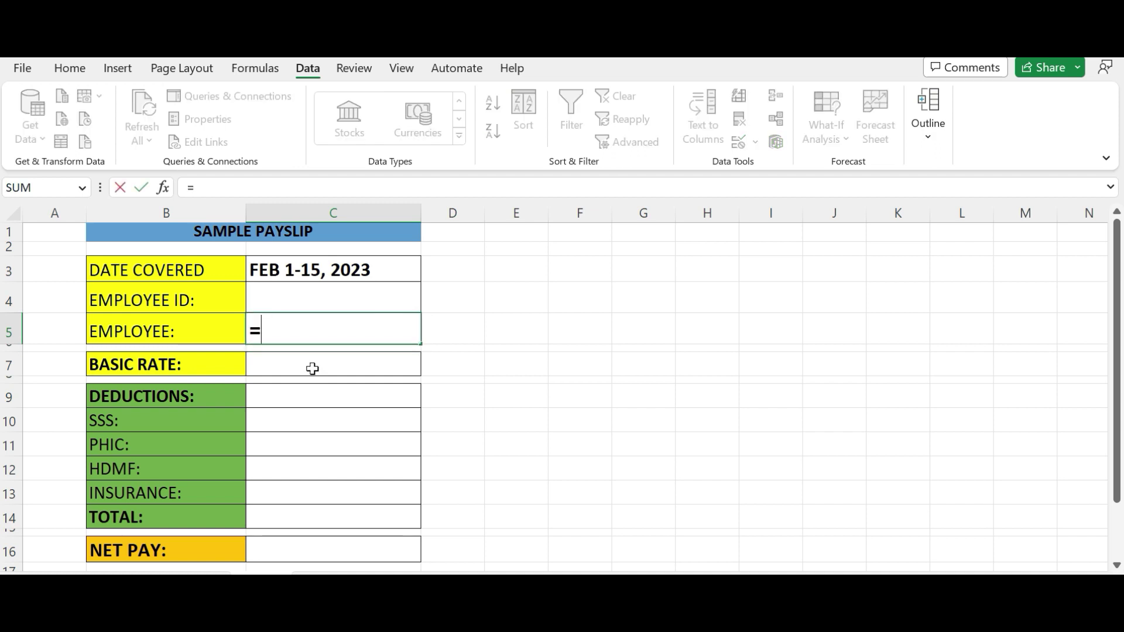
text(VLOOKUP)
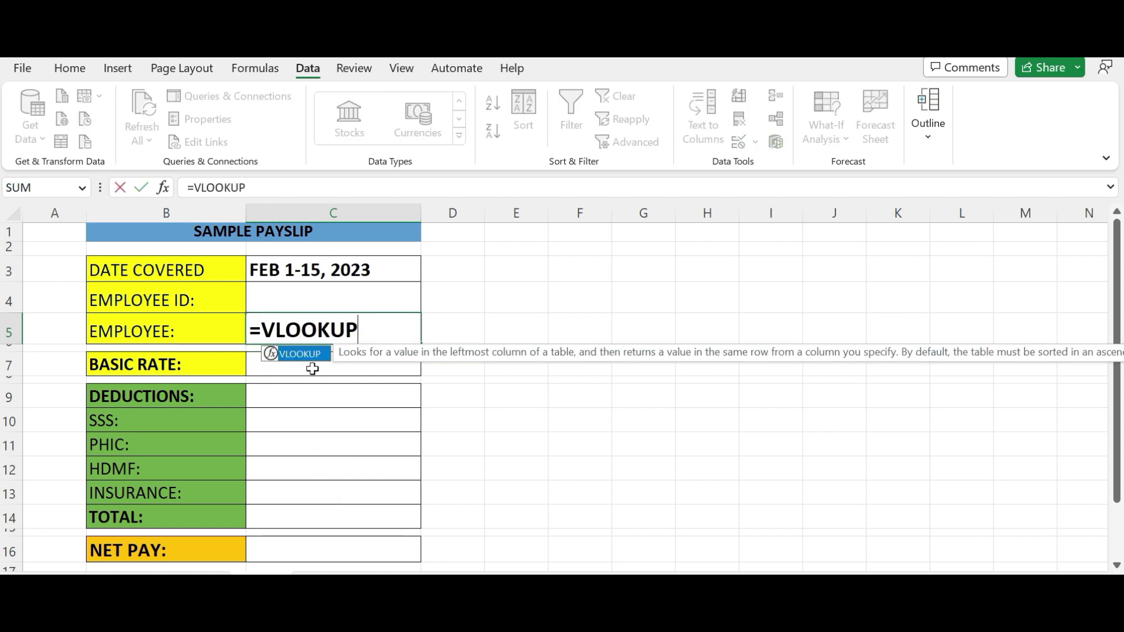
text(()
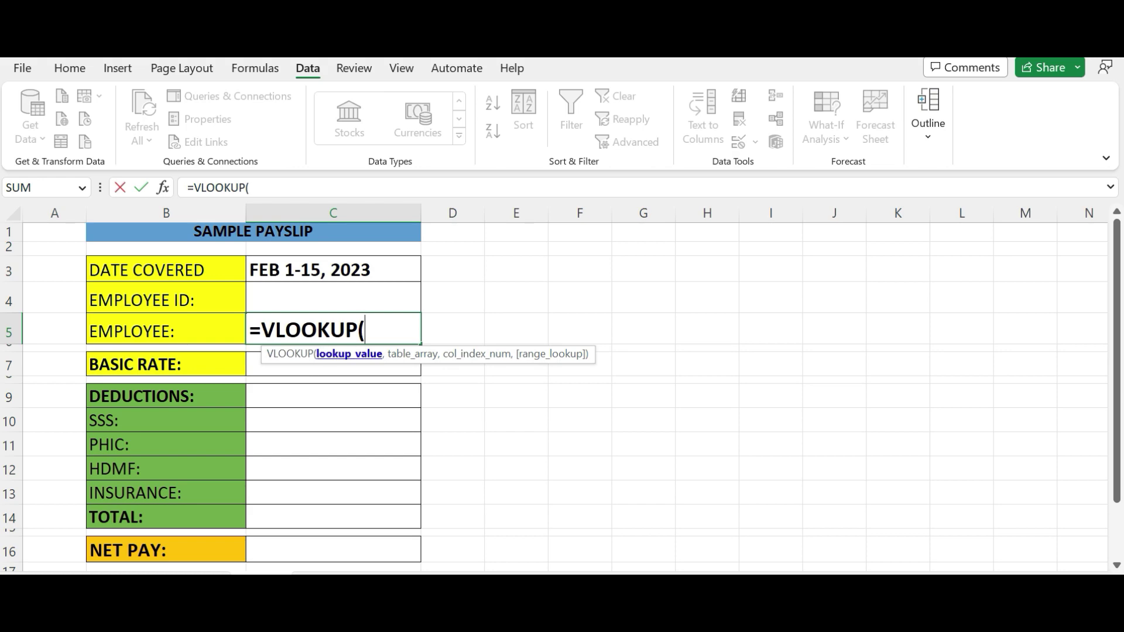
click(321, 296)
text(,)
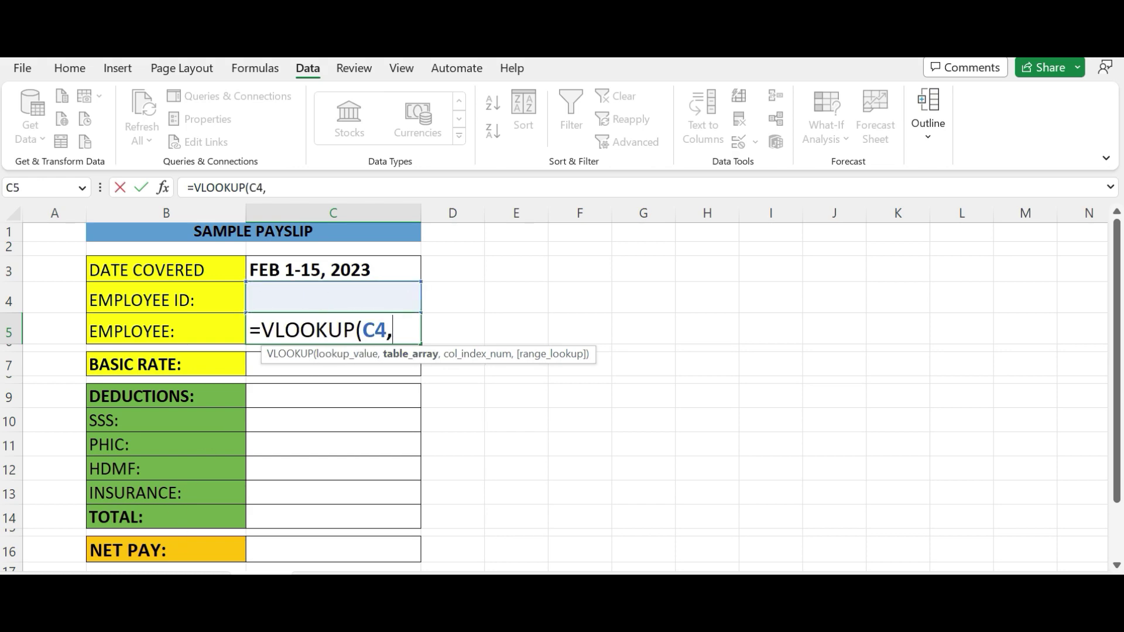
key(ctrl+Page_Down)
mouse_move(70, 296)
mouse_down()
mouse_move(797, 399)
mouse_move(766, 517)
mouse_up()
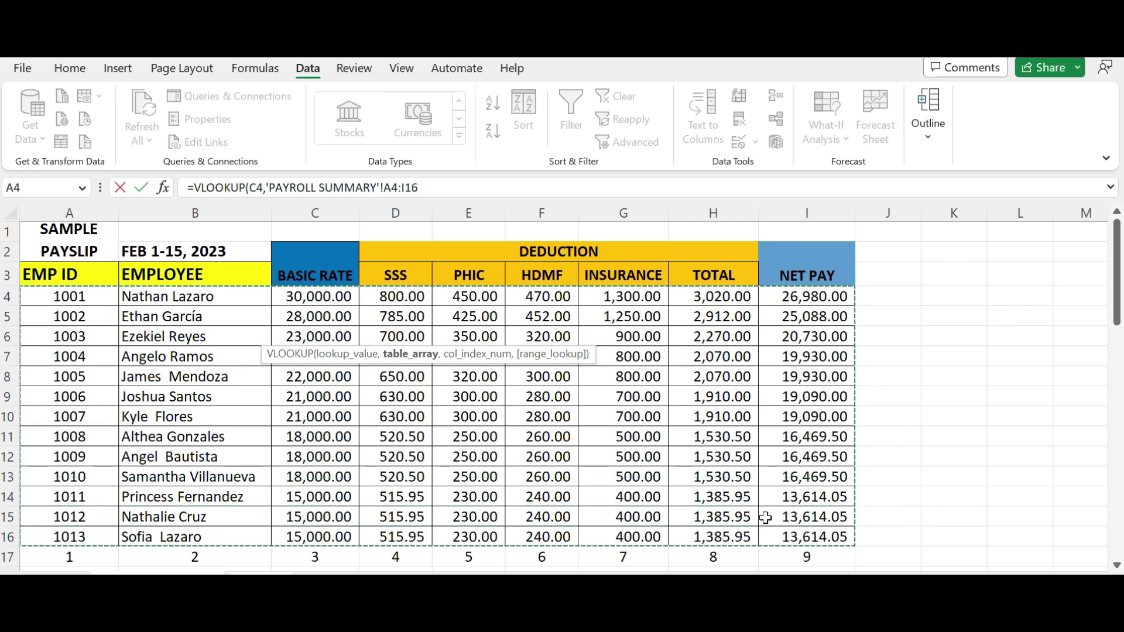
text(,2)
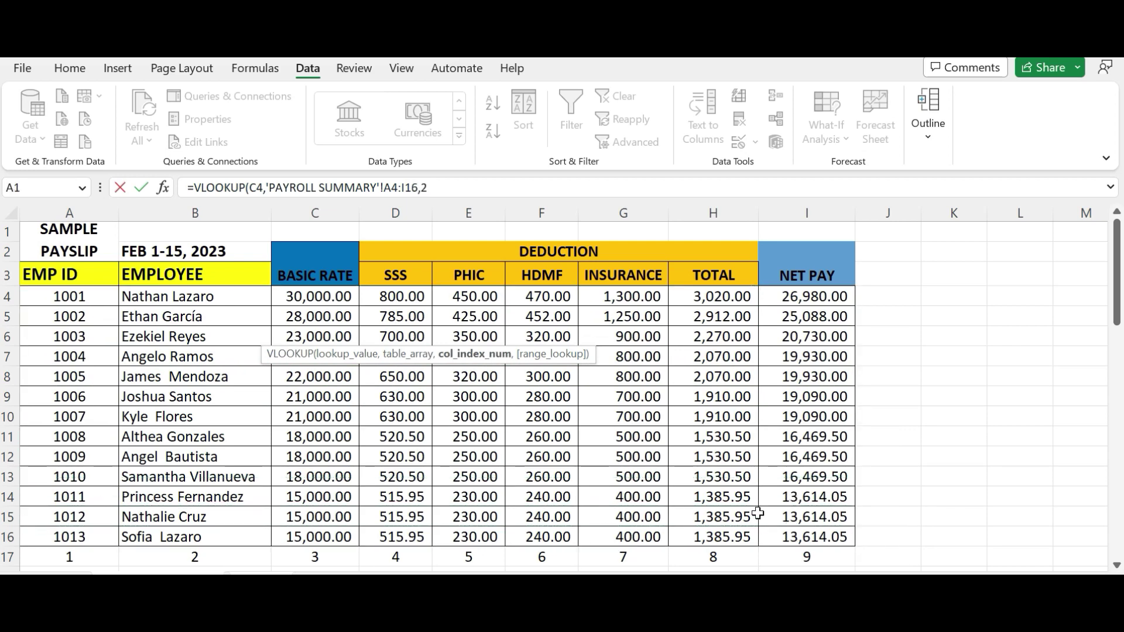
text(,FALSE)
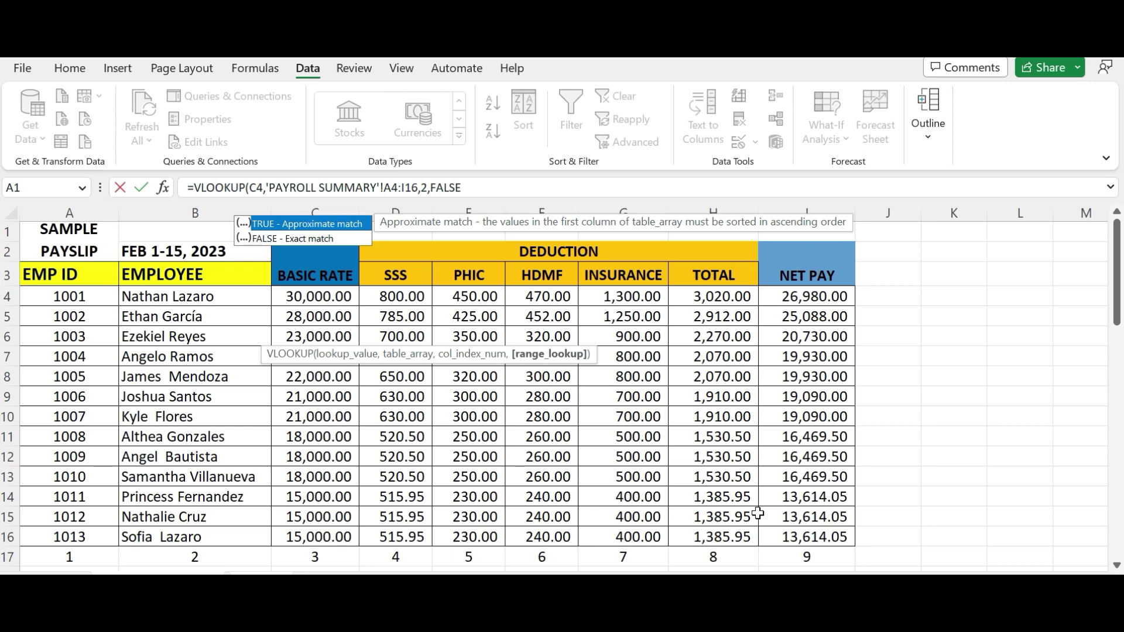
text())
key(Return)
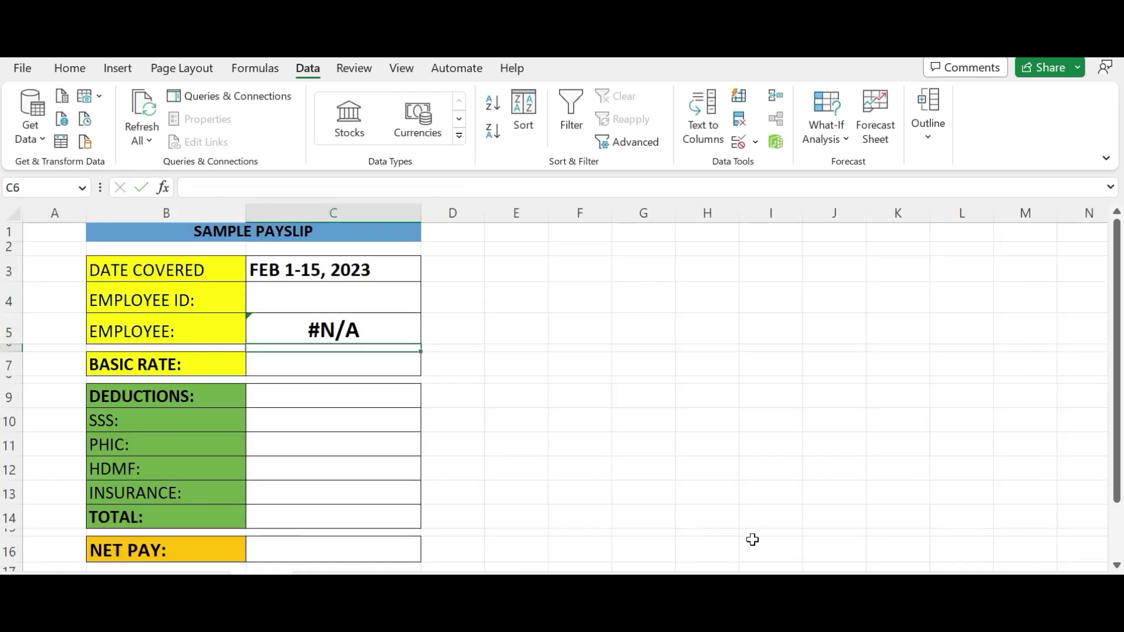
click(390, 361)
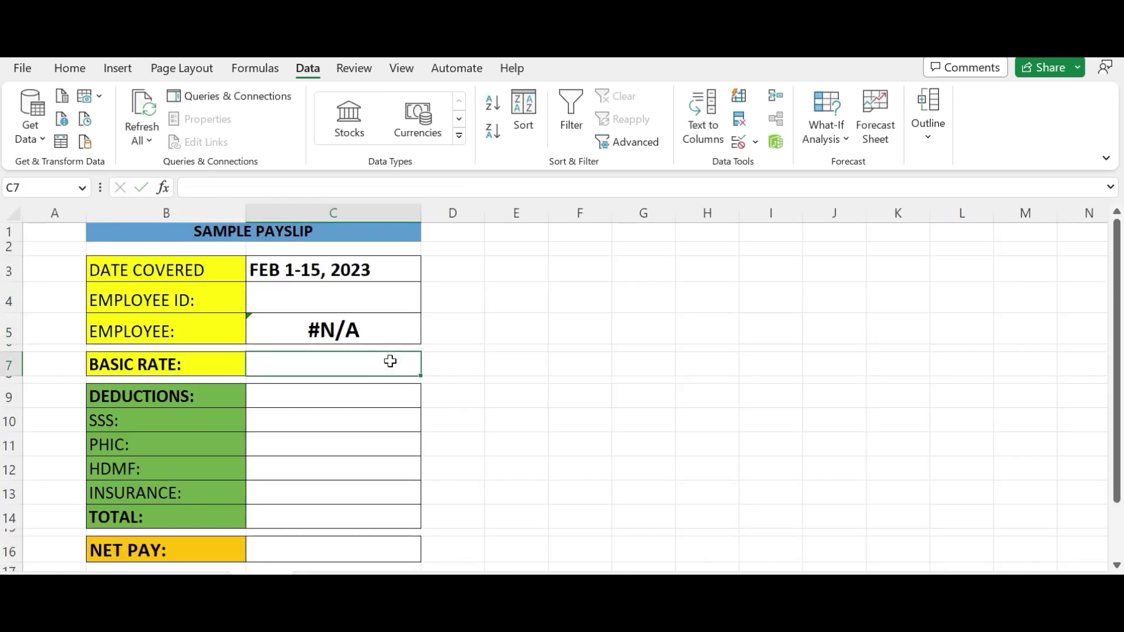
Enter =VLOOKUP(C4,'PAYROLL SUMMARY'!A4:I16,3,FALSE) in the BASIC RATE cell C7
text(=VLOOK)
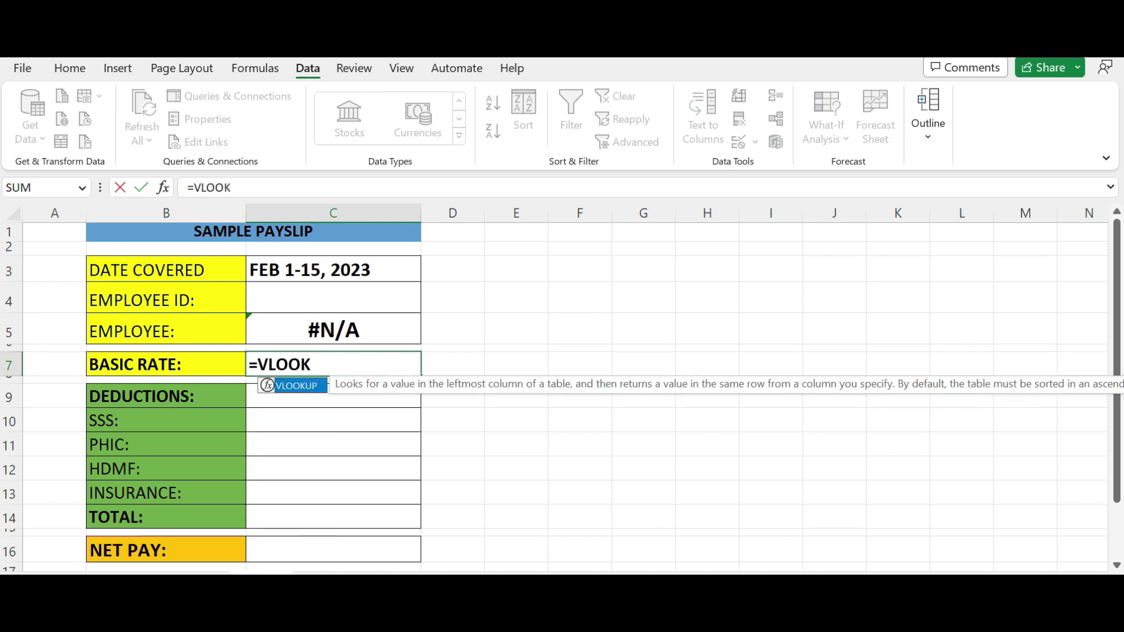
text(()
key(Up)
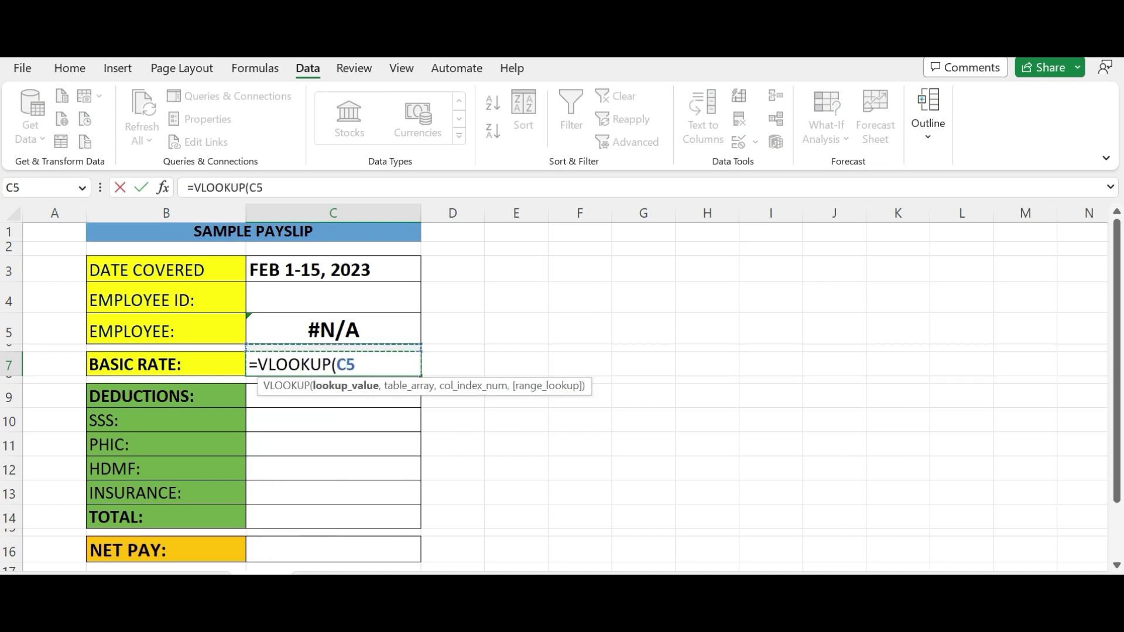
key(Up)
text(,)
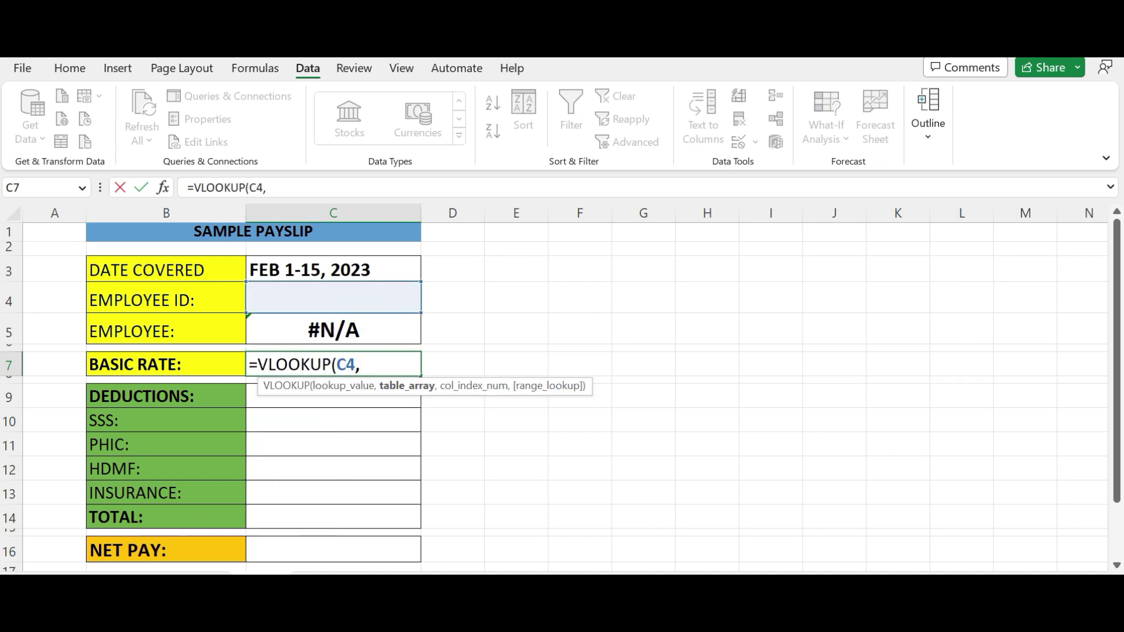
key(ctrl+Page_Down)
mouse_move(93, 297)
mouse_down()
mouse_move(789, 357)
mouse_move(790, 532)
mouse_up()
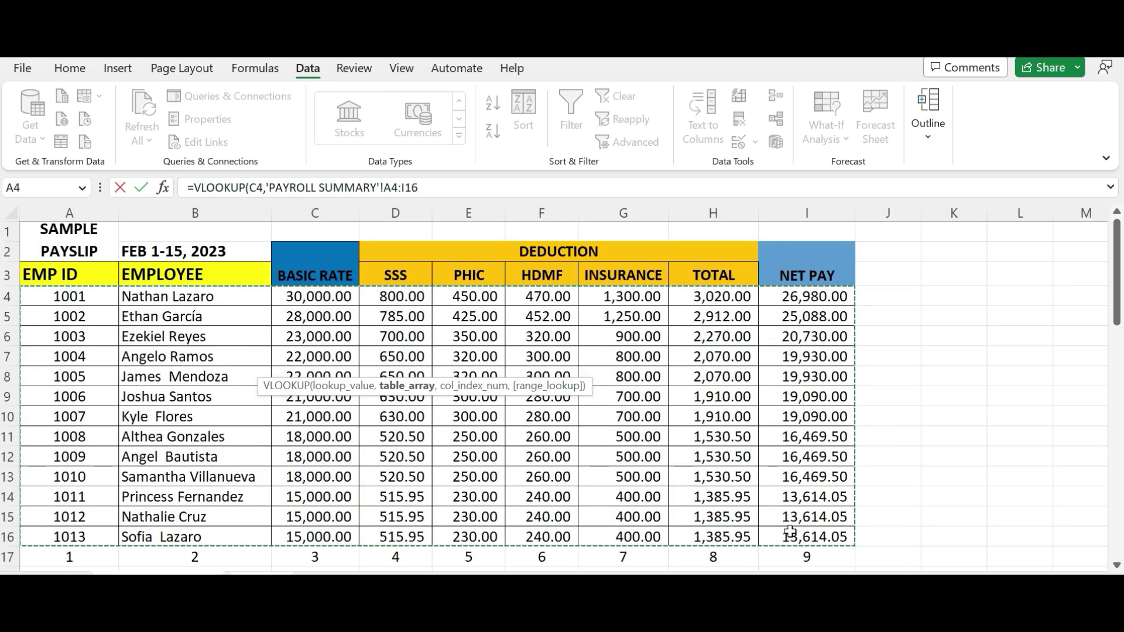
text(,)
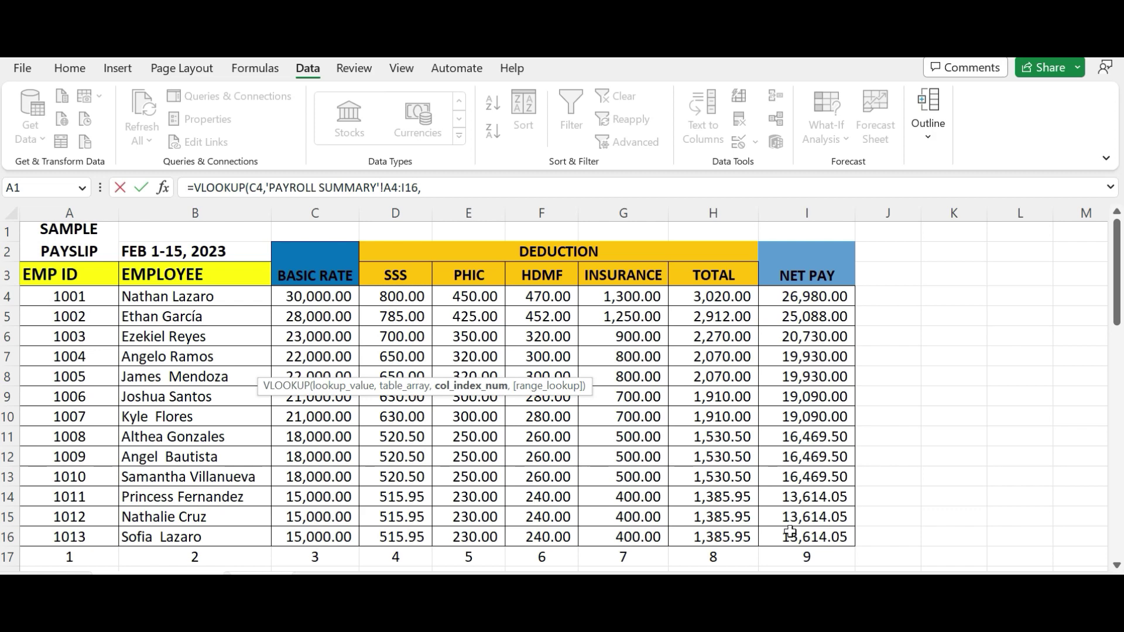
text(3,FALSE)
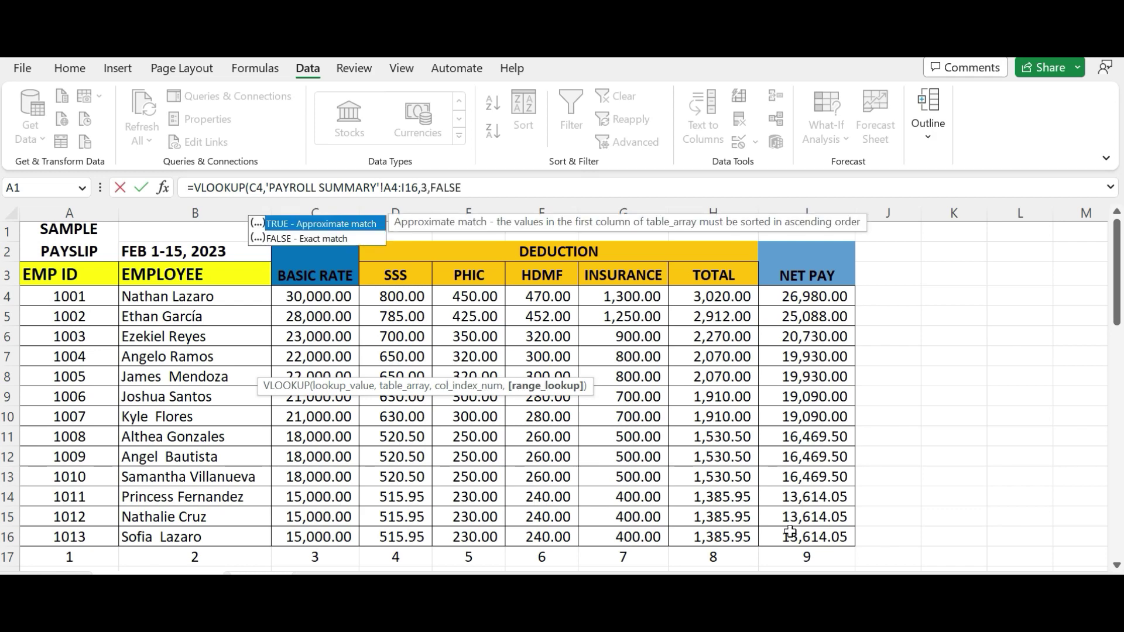
text())
key(Return)
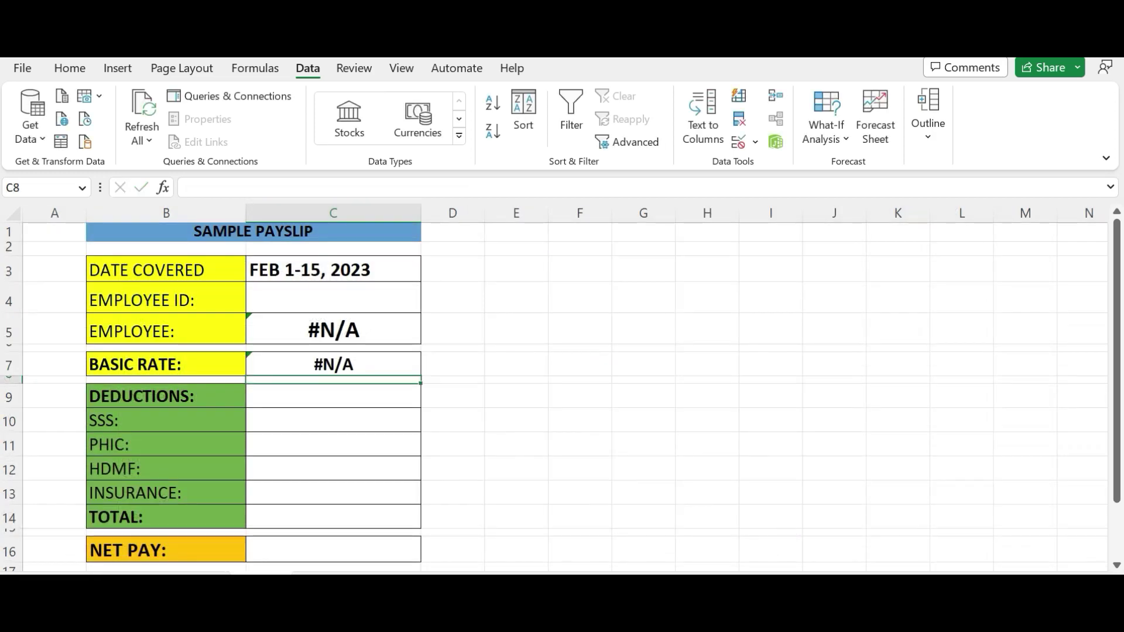
Enter =VLOOKUP(C4,'PAYROLL SUMMARY'!A4:I16,4,FALSE) in the SSS cell C10
click(341, 420)
text(=V)
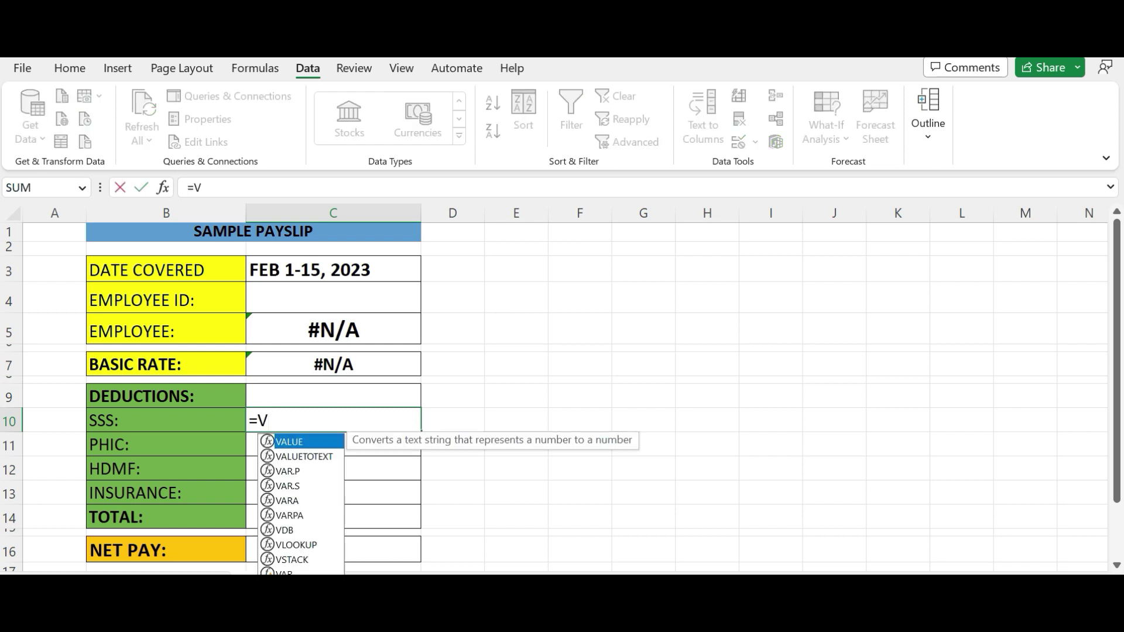
text(LOOKUP()
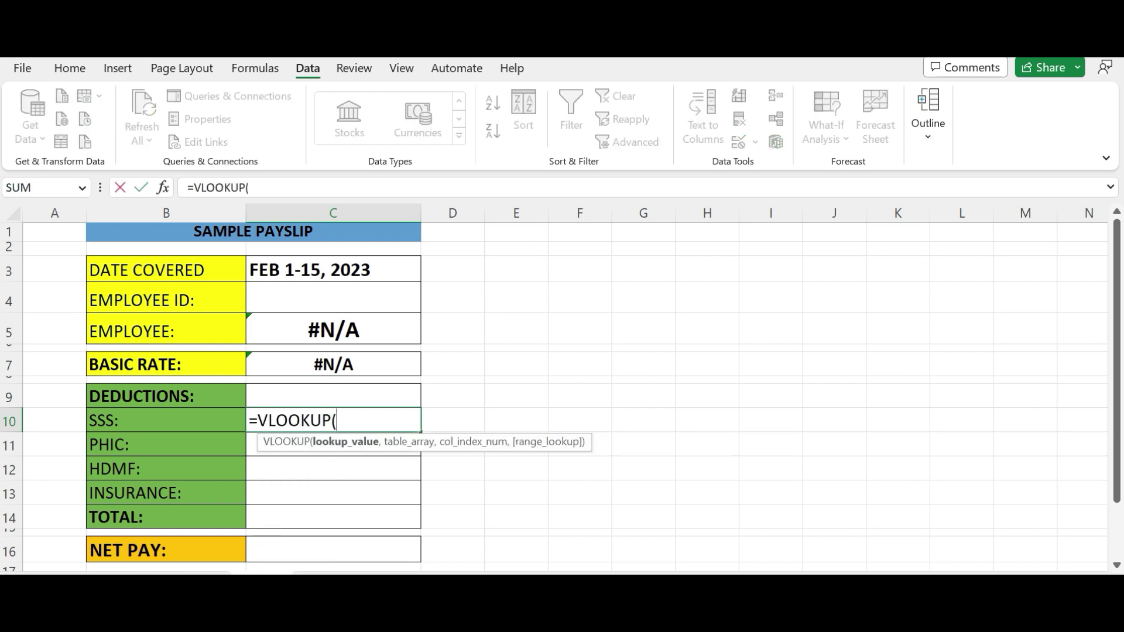
click(375, 307)
text(,)
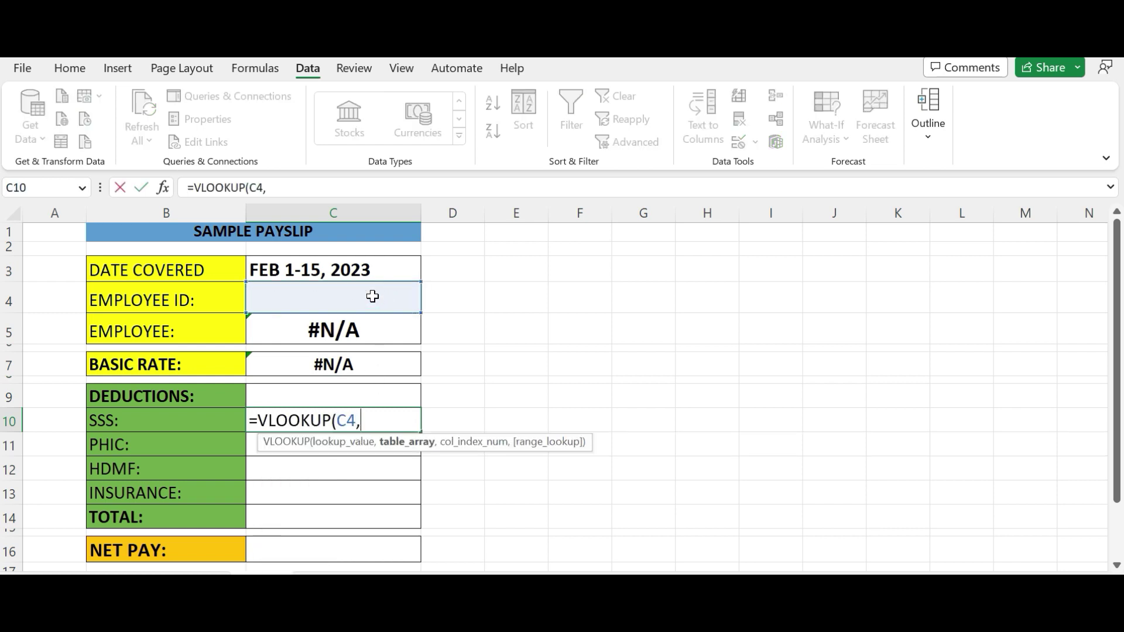
key(ctrl+Page_Down)
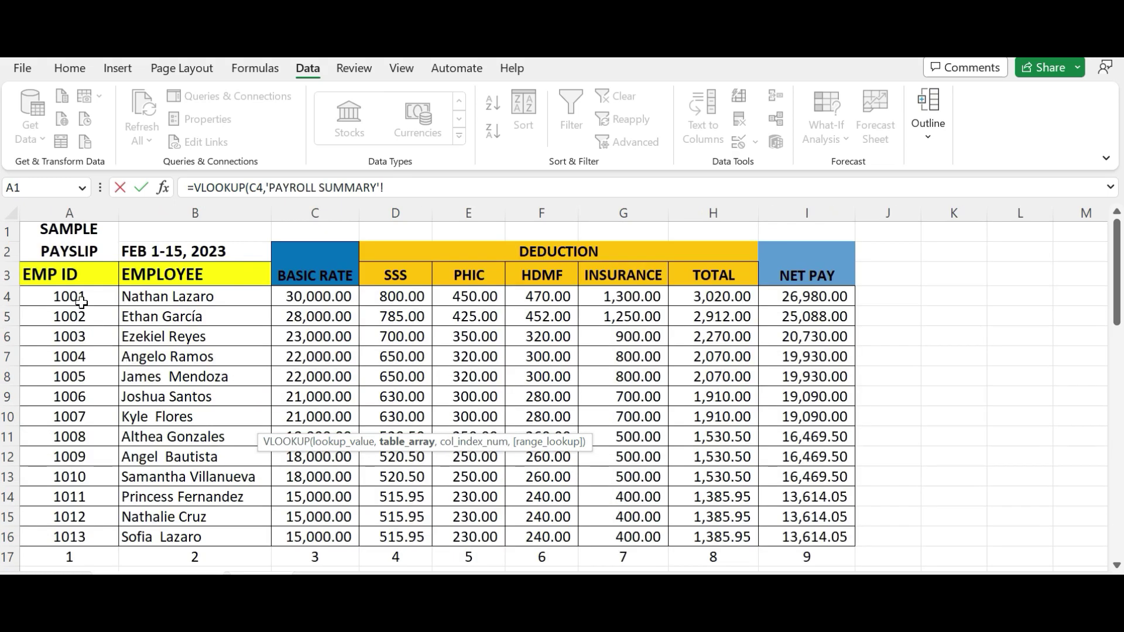
mouse_move(73, 296)
mouse_down()
mouse_move(807, 317)
mouse_move(740, 521)
mouse_up()
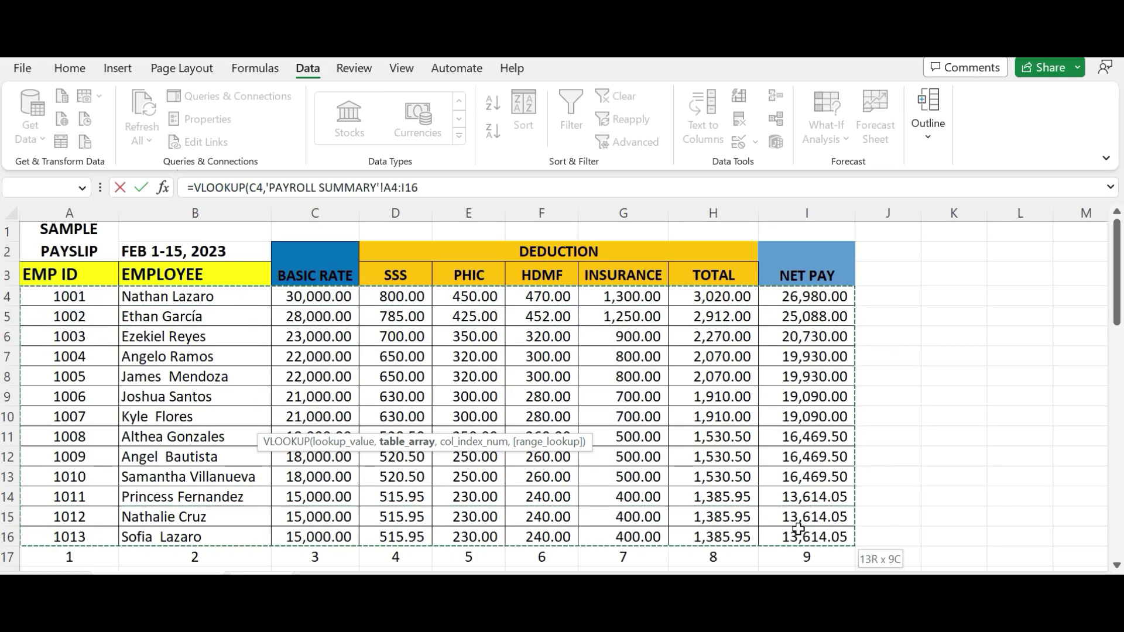
text(,)
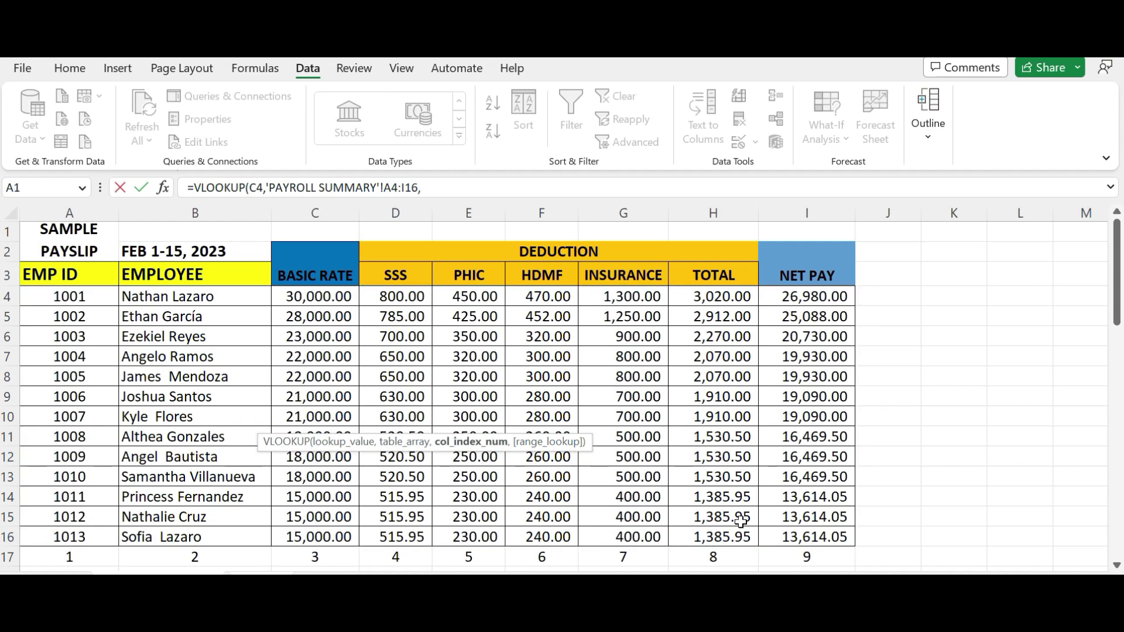
text(4,FAL)
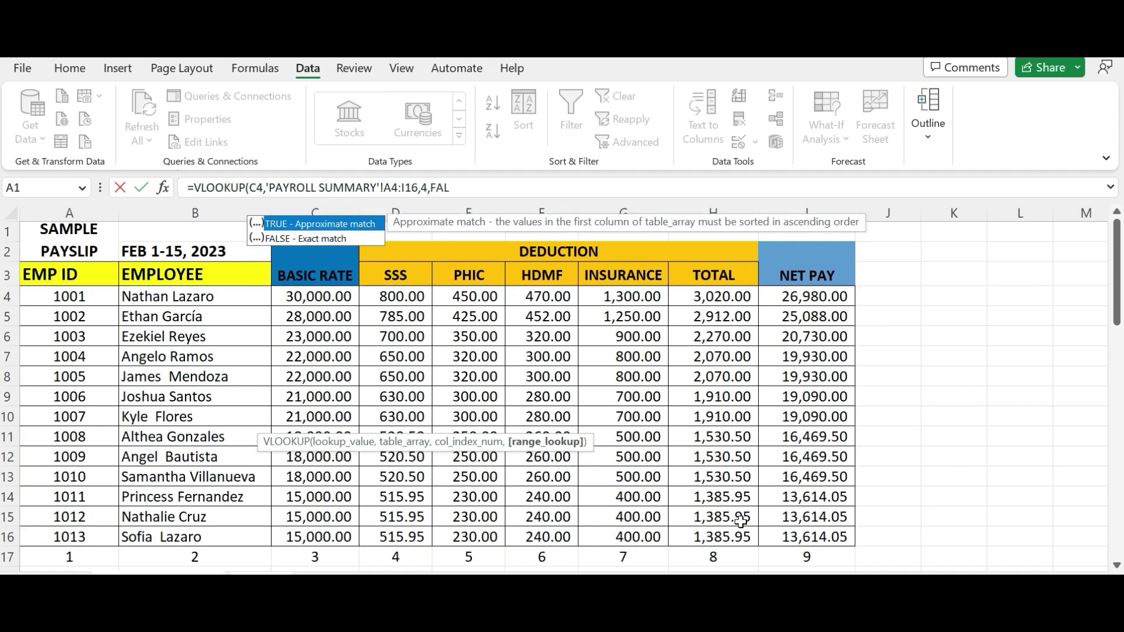
text(SE)
key(Return)
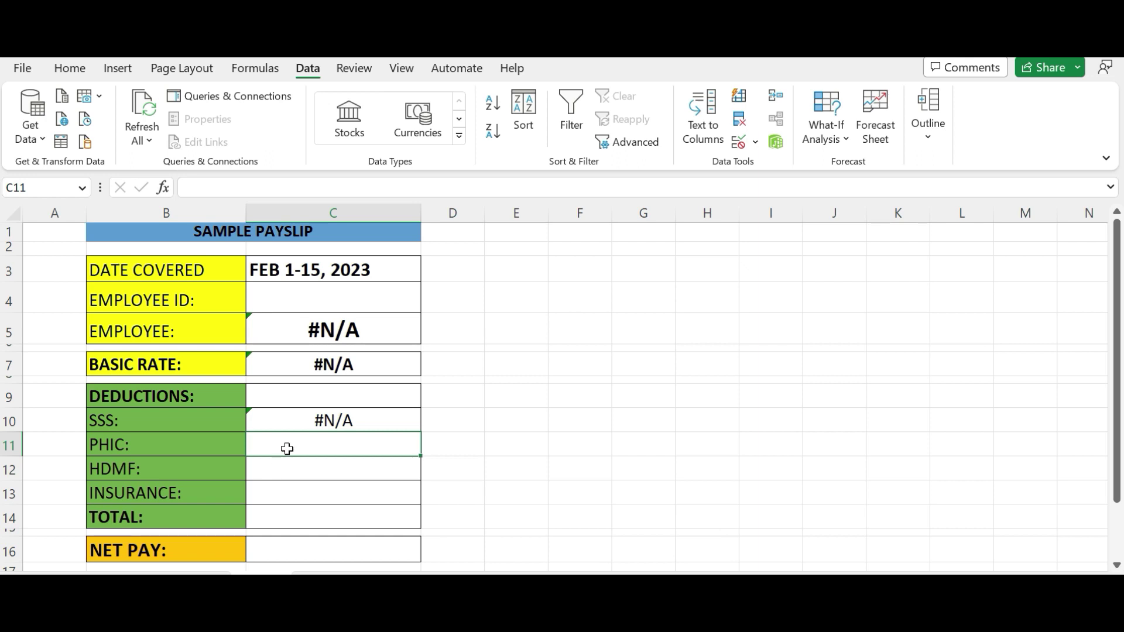
Enter =VLOOKUP(C4,'PAYROLL SUMMARY'!A4:I16,5,FALSE) in the PHIC cell C11
text(=VL)
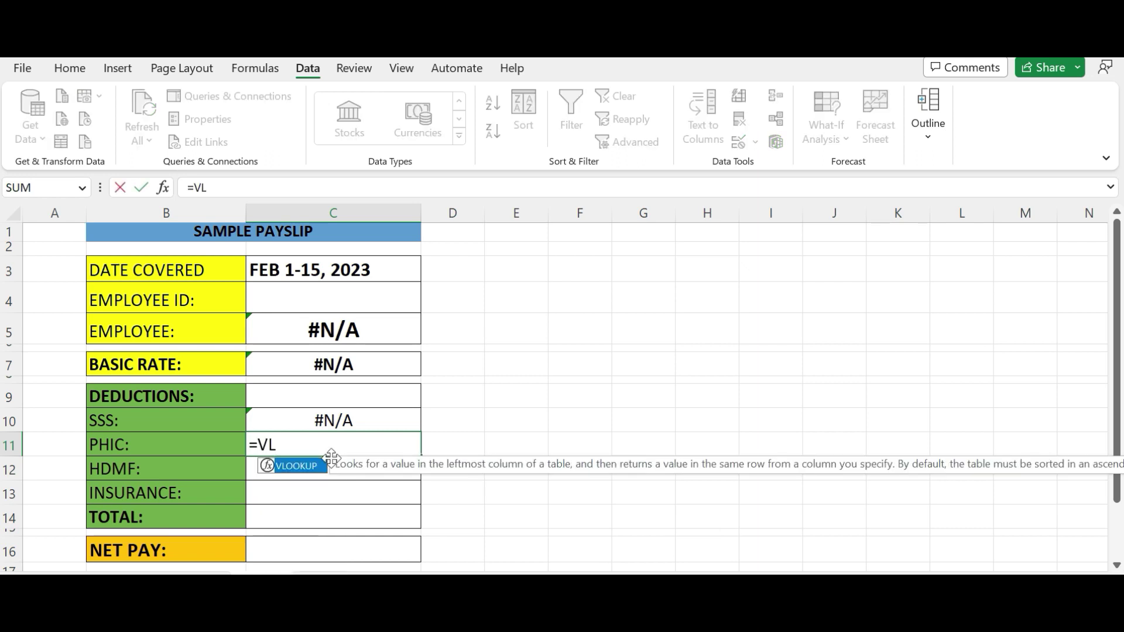
text(()
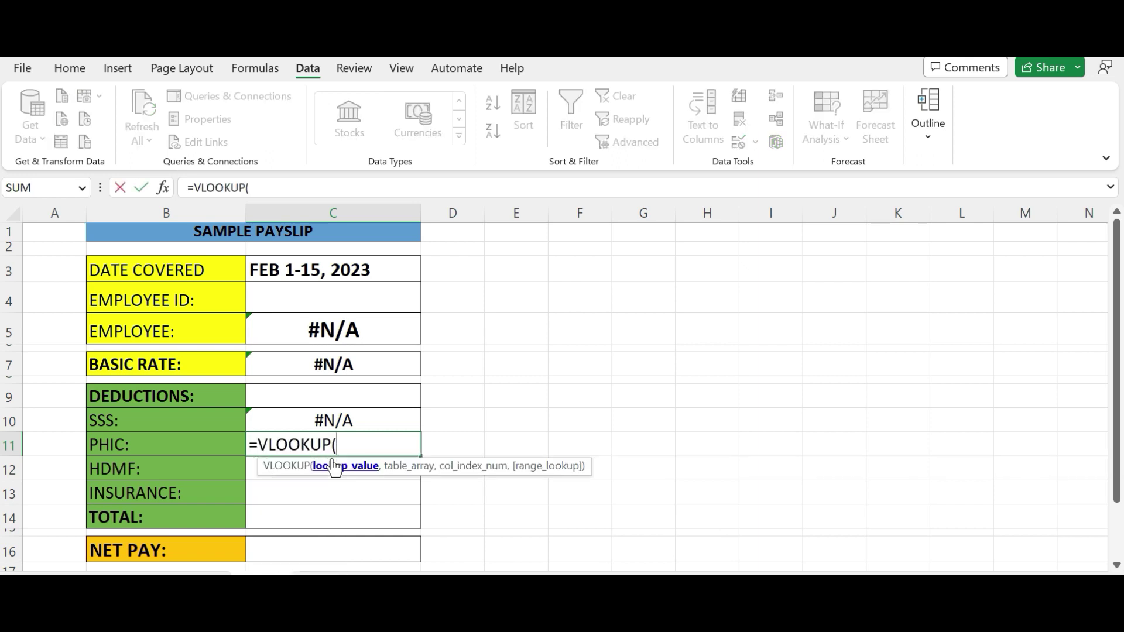
click(306, 305)
text(,)
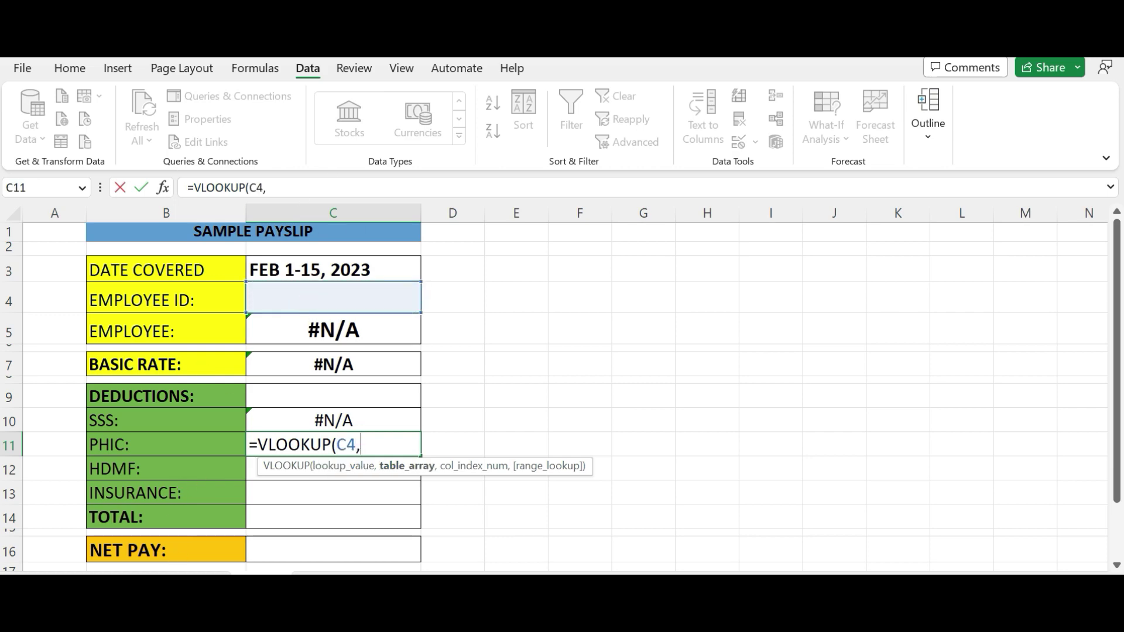
key(ctrl+Page_Down)
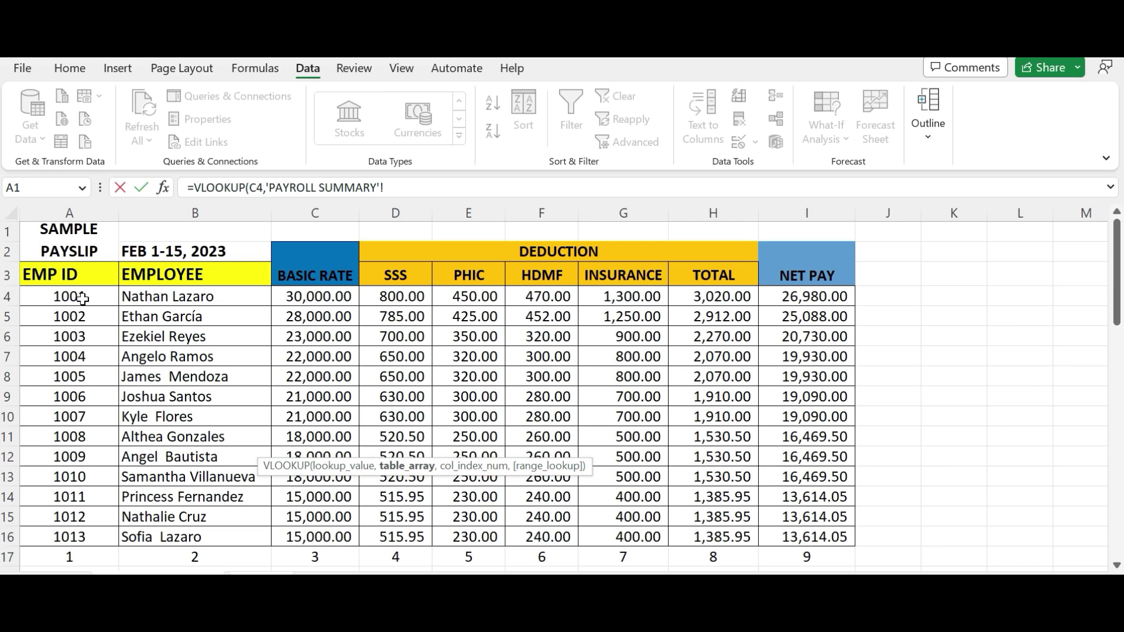
mouse_move(82, 296)
mouse_down()
mouse_move(676, 279)
mouse_move(809, 526)
mouse_up()
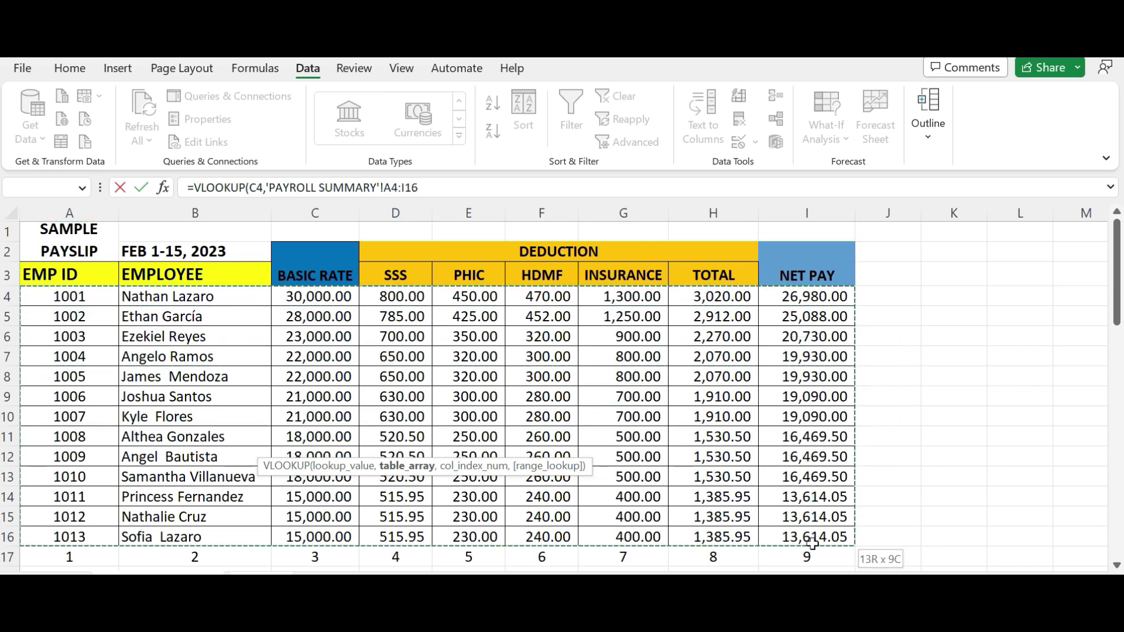
text(,)
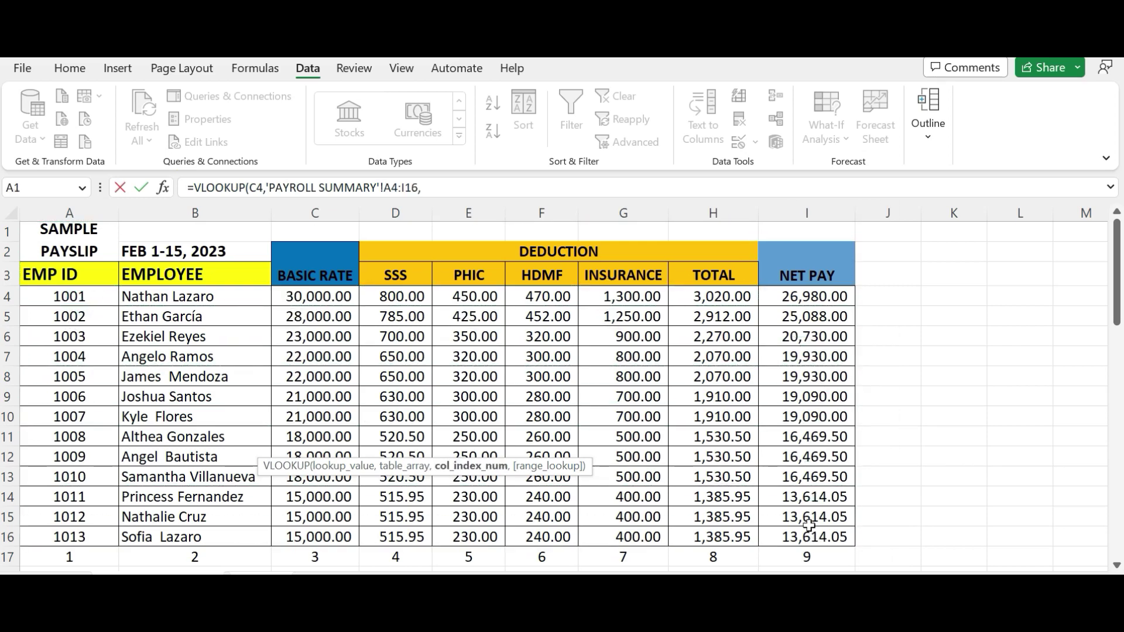
text(5,FALSE)
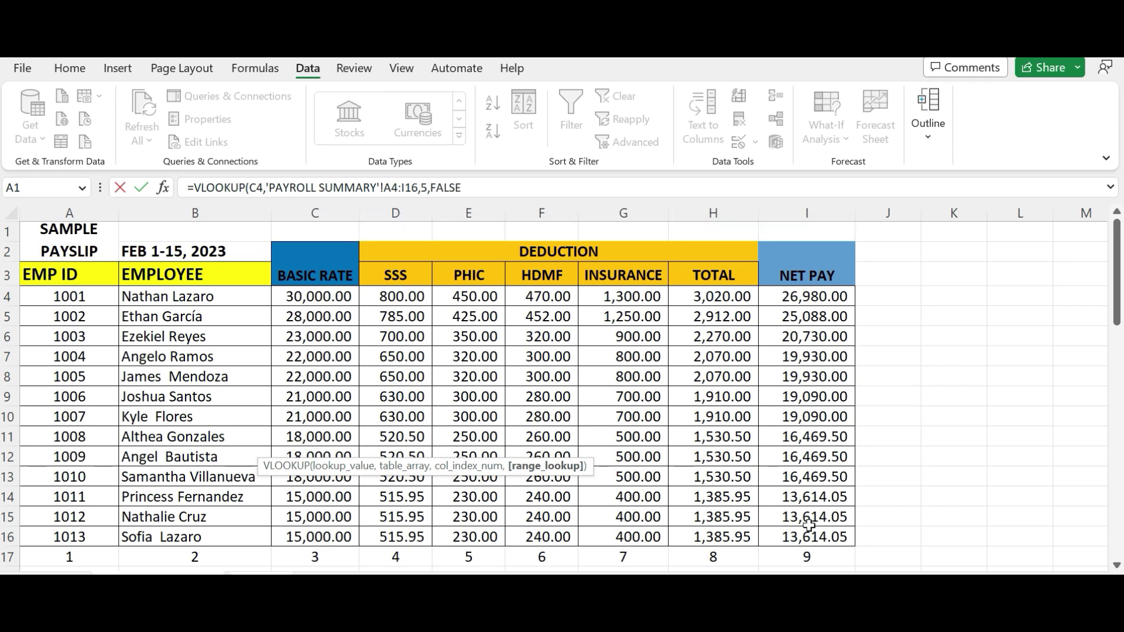
key(Return)
Enter =VLOOKUP(C4,'PAYROLL SUMMARY'!A4:I16,6,FALSE) in the HDMF cell C12
text(=)
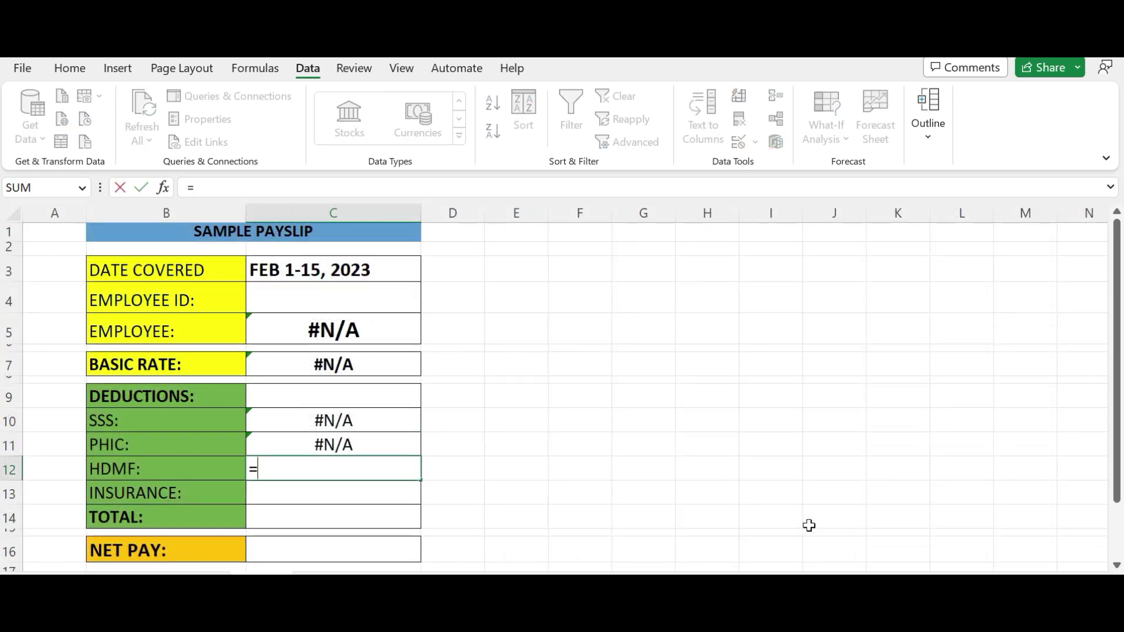
text(VLOOK)
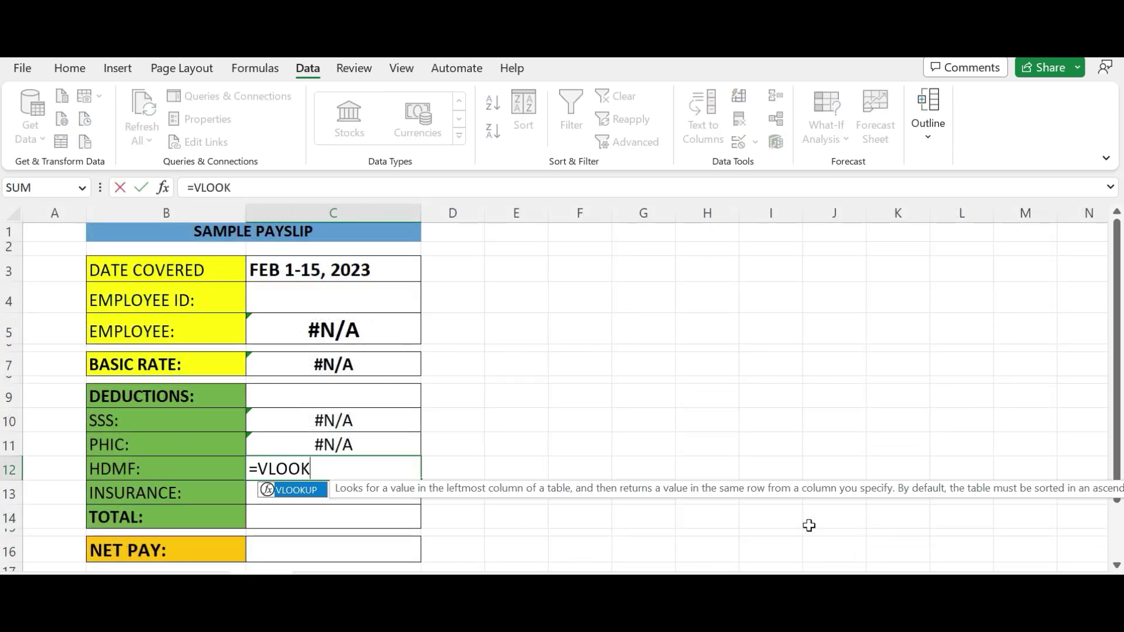
text(UP()
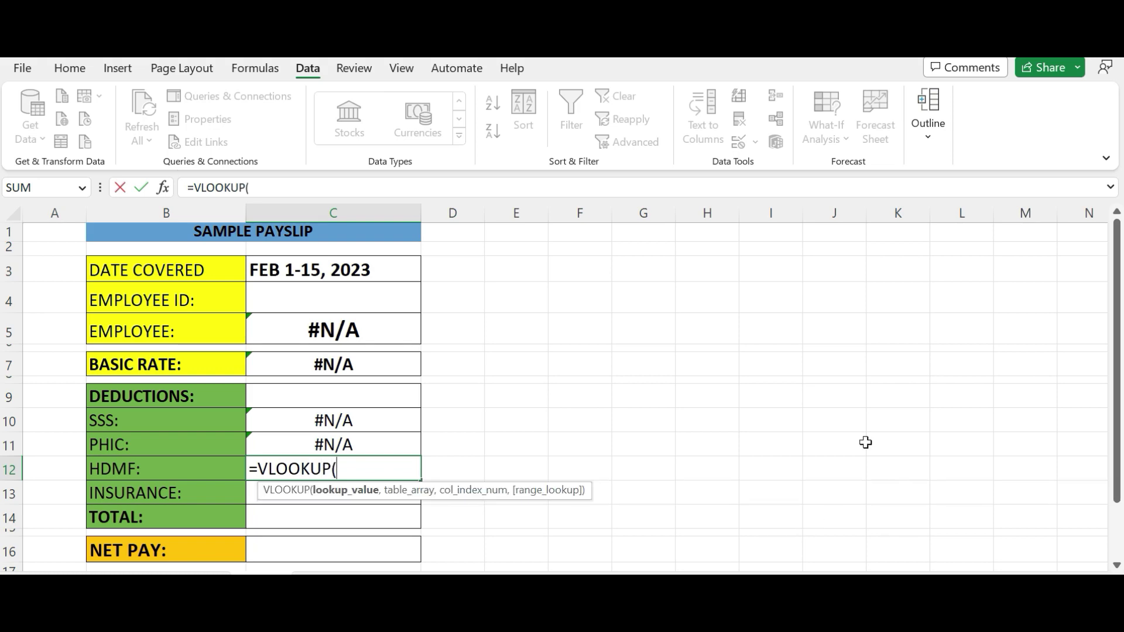
click(364, 289)
text(,)
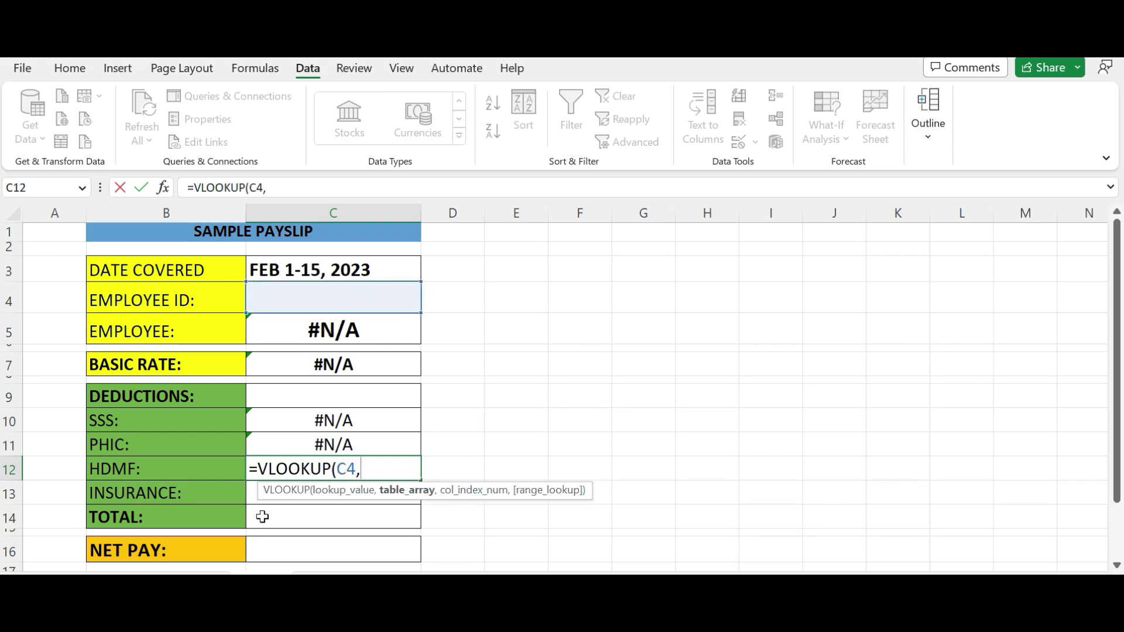
key(ctrl+Page_Down)
mouse_move(88, 297)
mouse_down()
mouse_move(788, 450)
mouse_move(803, 541)
mouse_up()
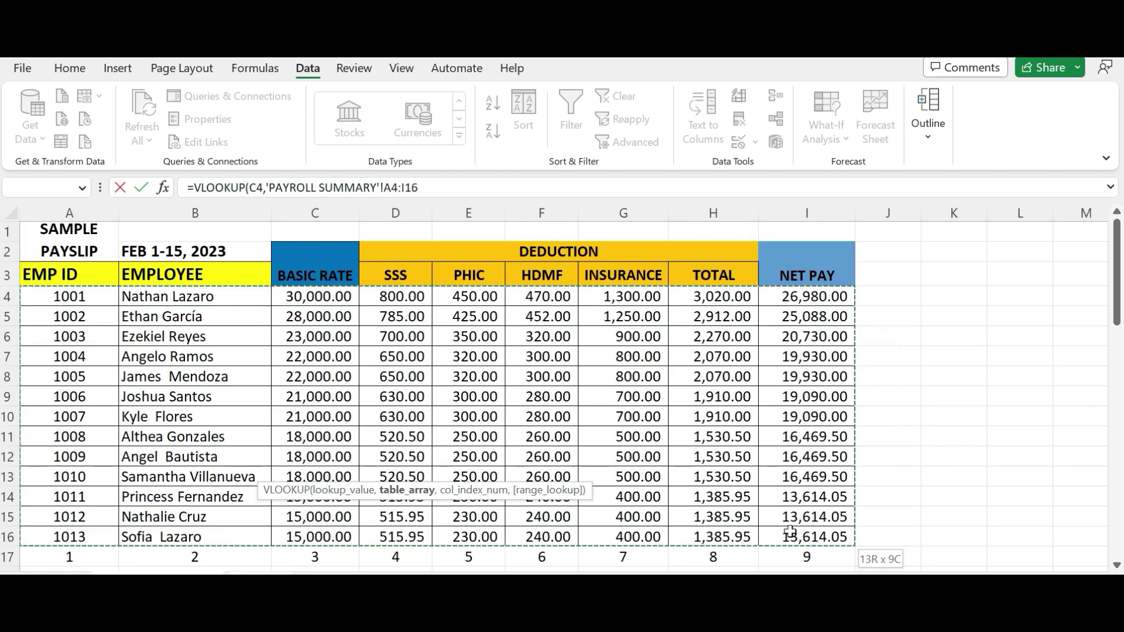
text(,6)
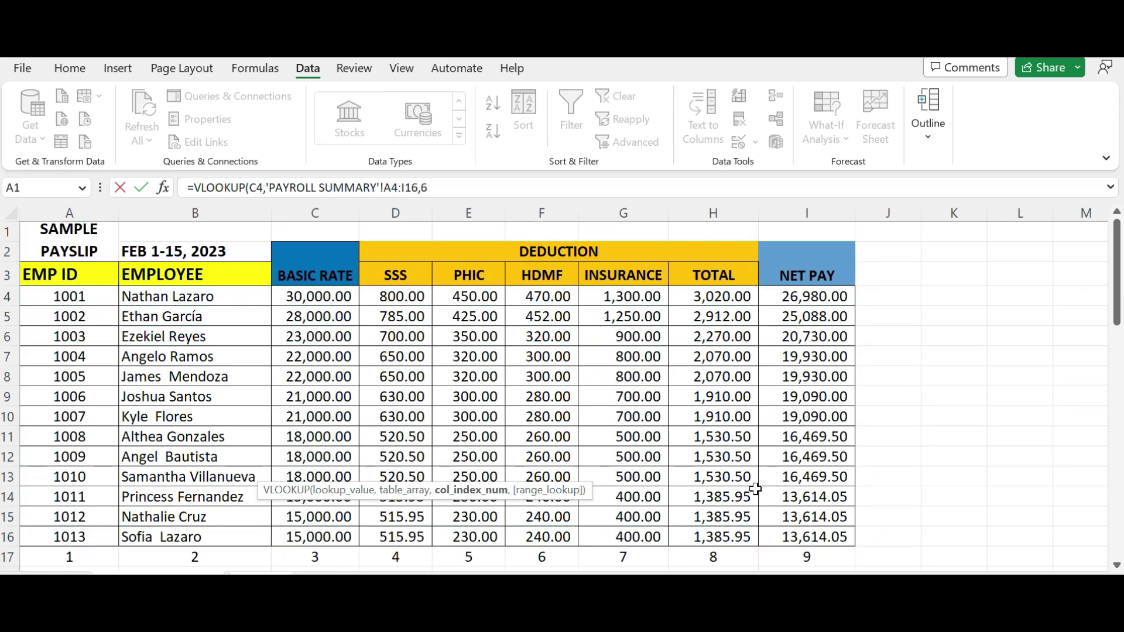
text(,FALSE)
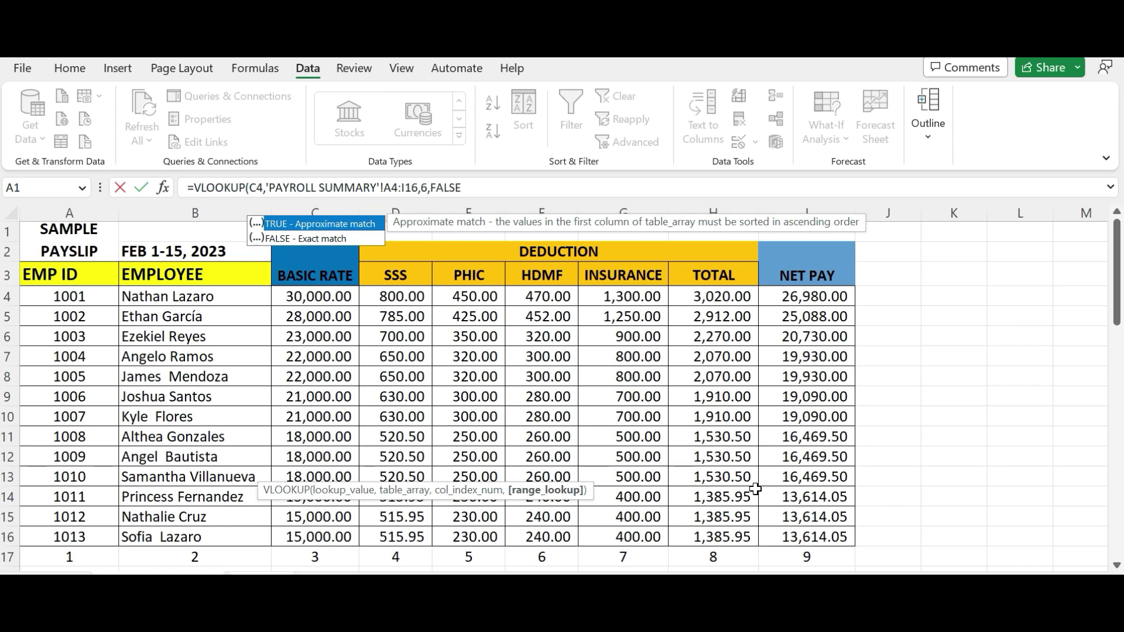
text())
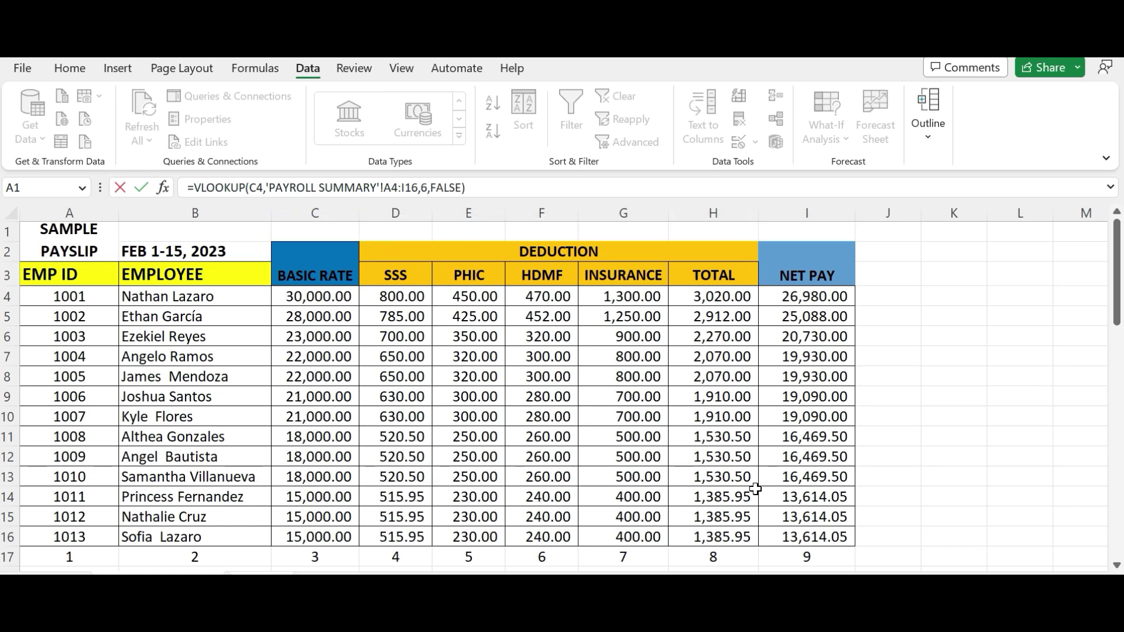
key(Return)
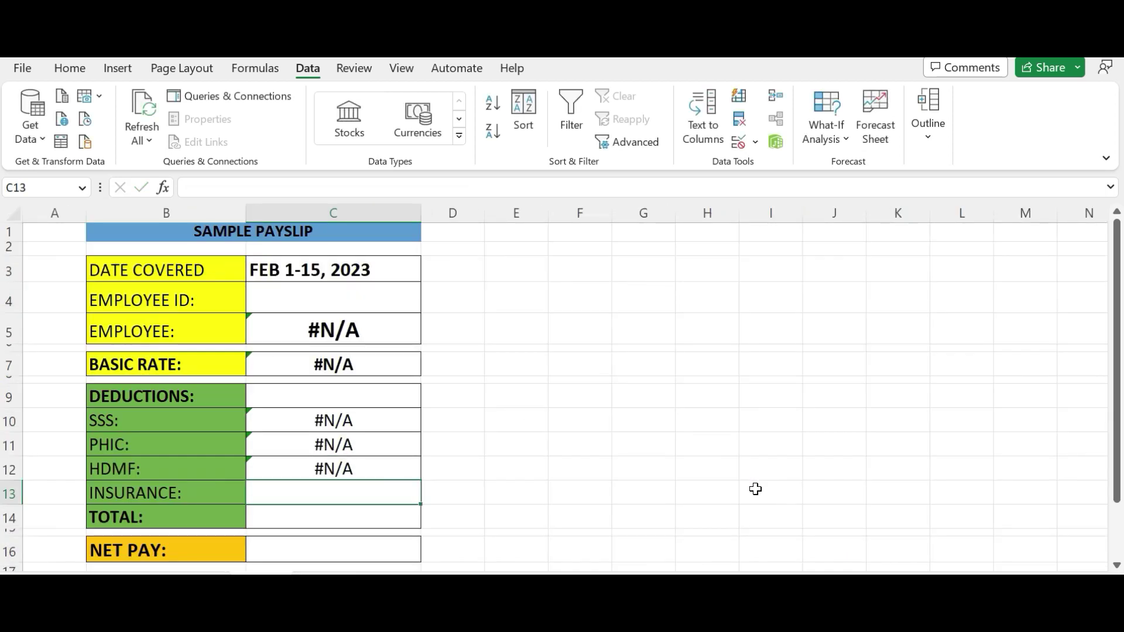
Enter =VLOOKUP(C4,'PAYROLL SUMMARY'!A4:I16,7,FALSE) in the INSURANCE cell C13
text(=)
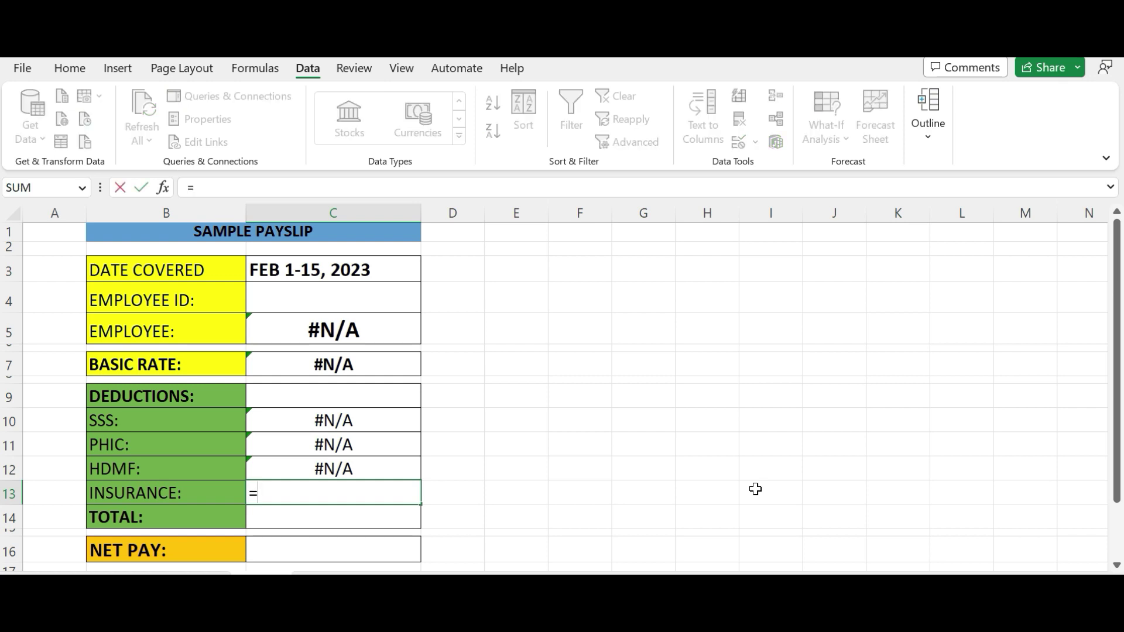
text(VLOOKUP()
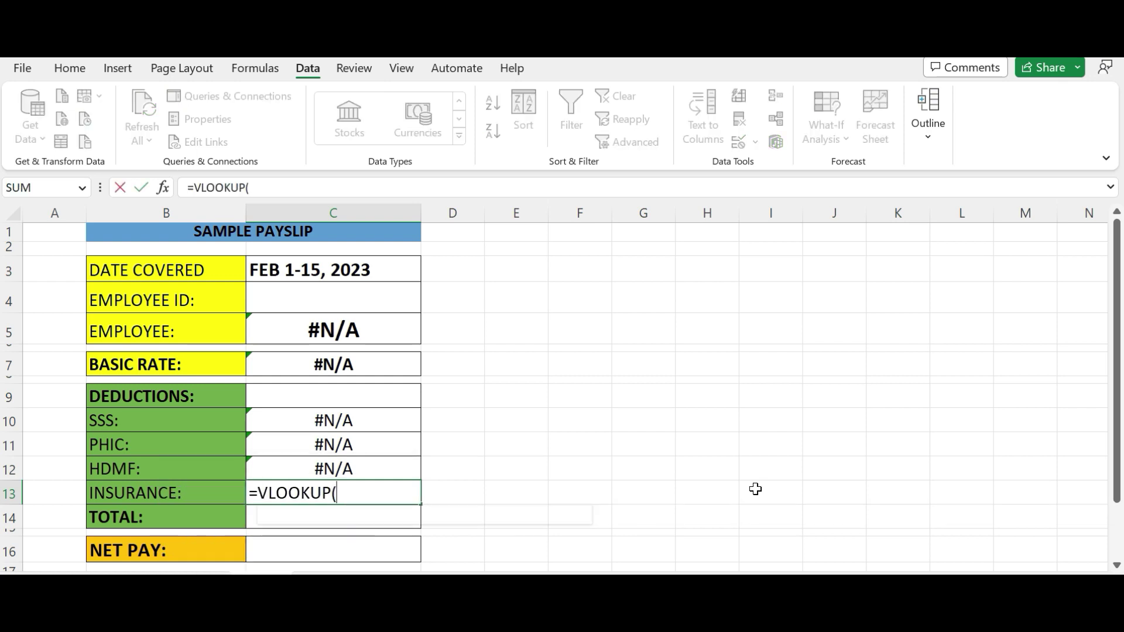
click(390, 294)
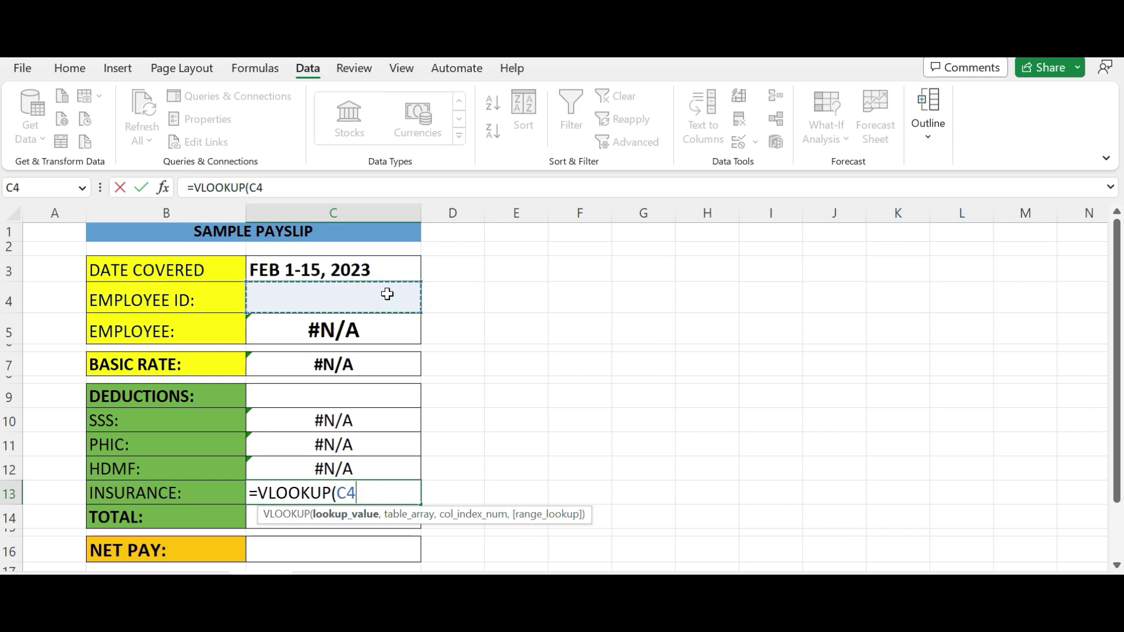
text(,'PAYROLL SUMMARY'!)
key(ctrl+Page_Down)
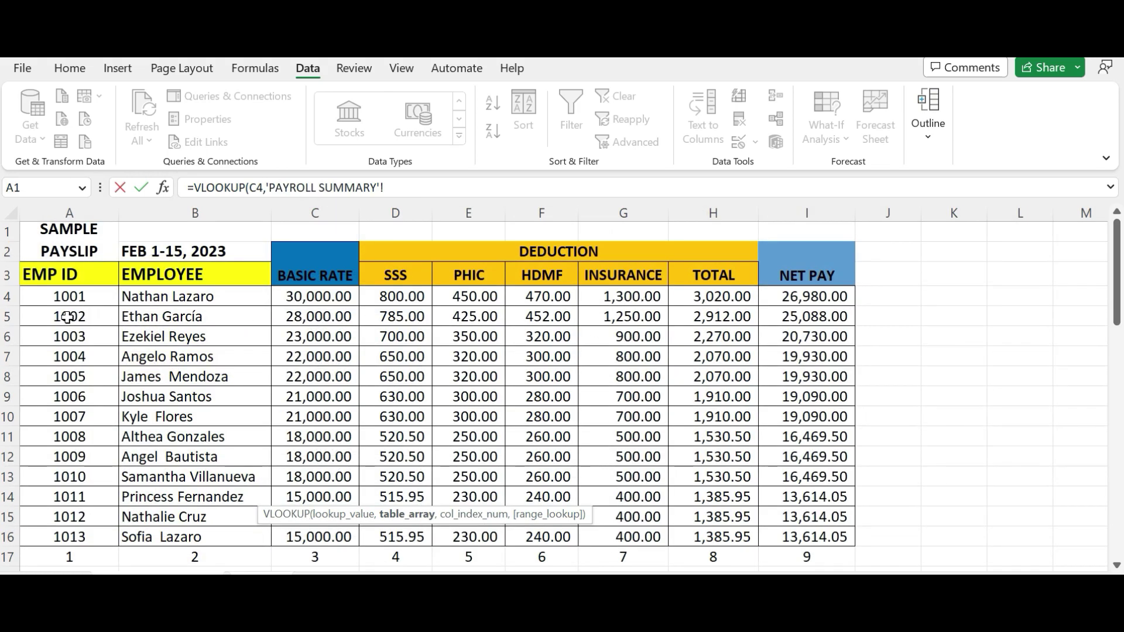
mouse_move(69, 297)
mouse_down()
mouse_move(694, 316)
mouse_move(756, 520)
mouse_up()
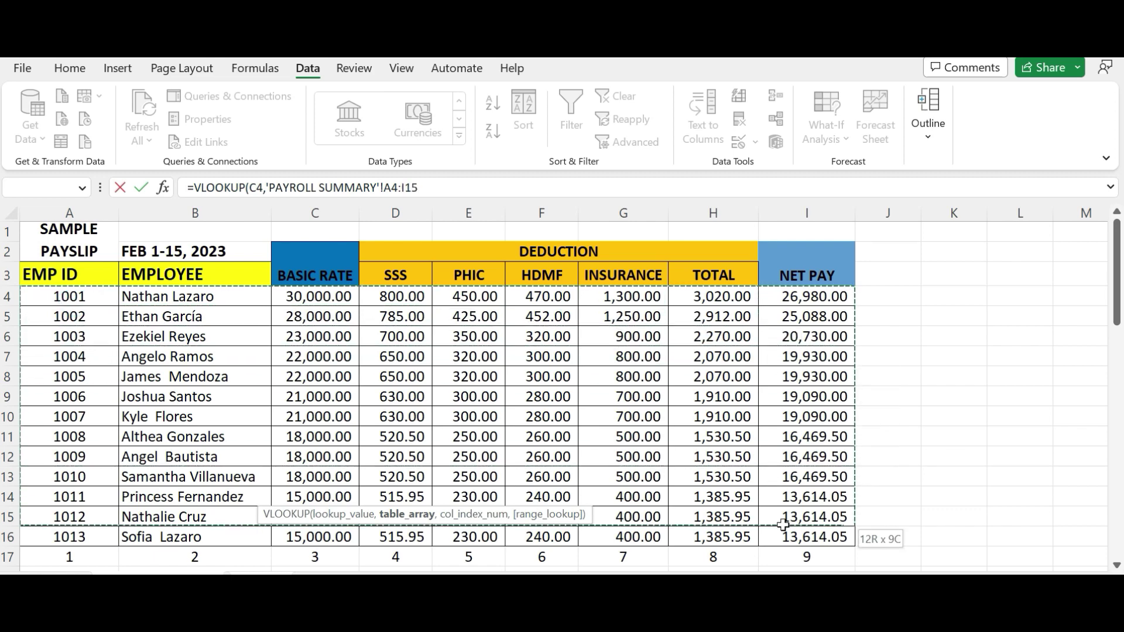
text(,)
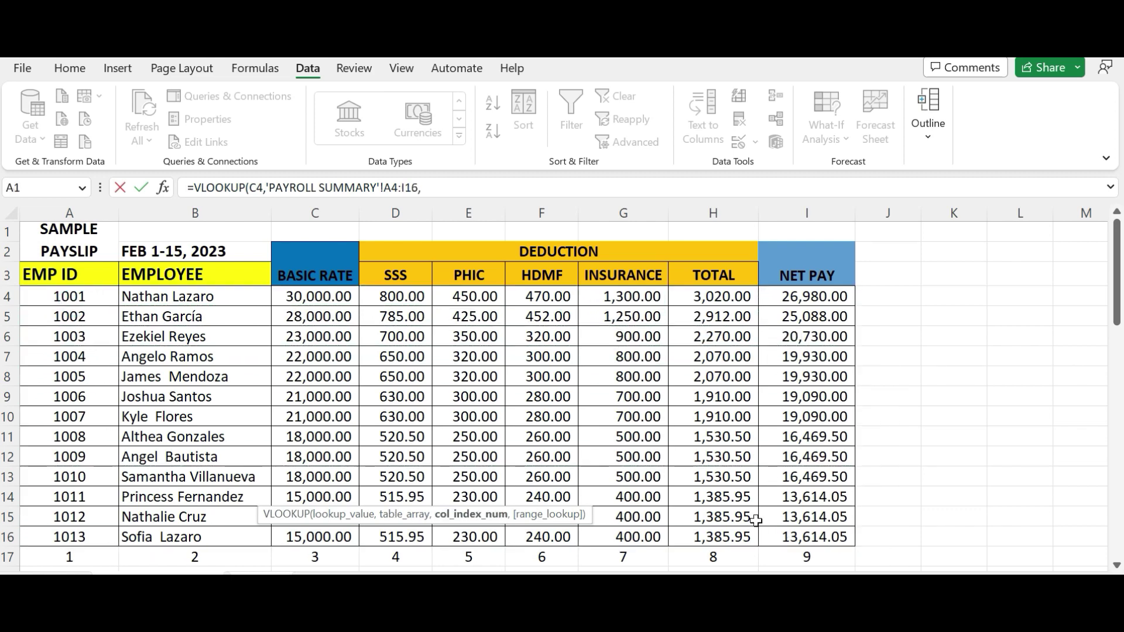
text(7,FA)
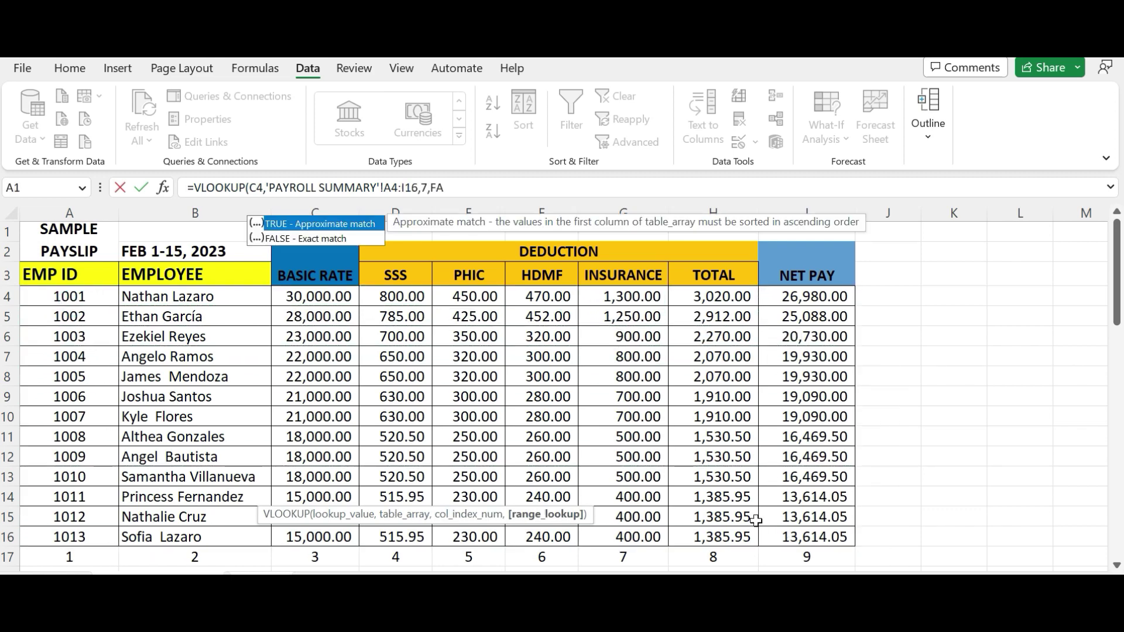
text(LSE))
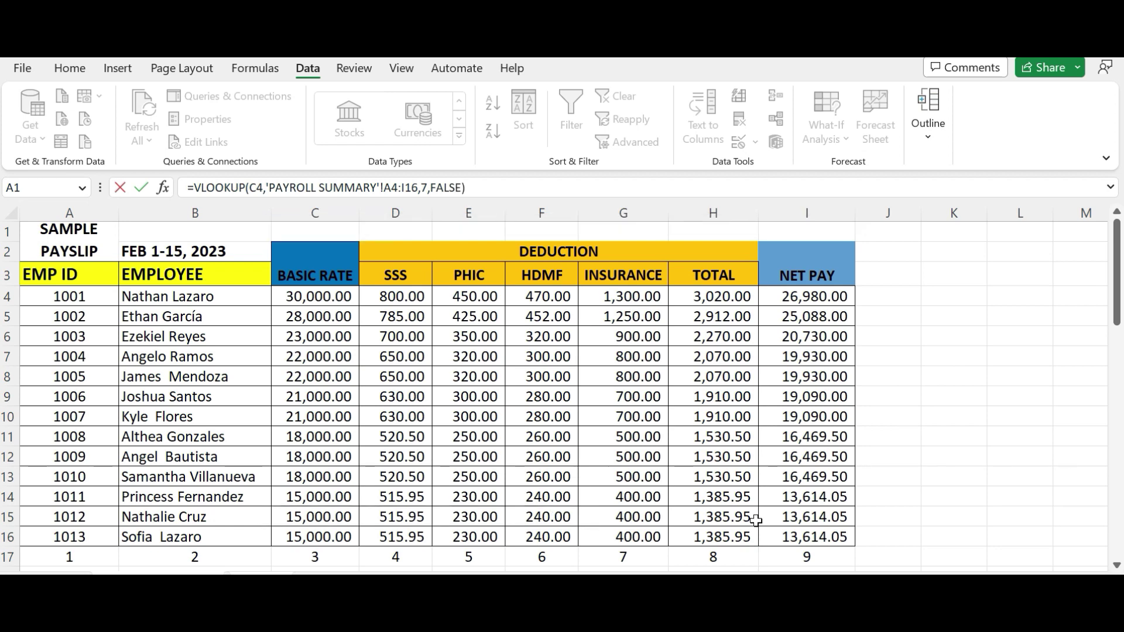
key(Return)
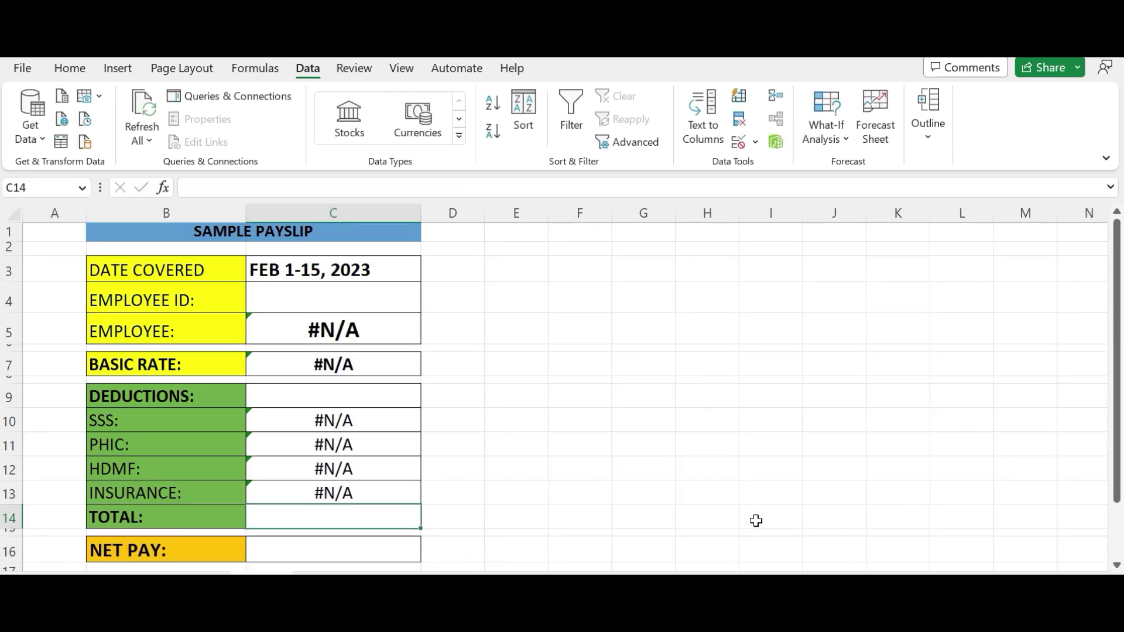
Enter =SUM(C10:C13) in the TOTAL cell C14
text(=SUM()
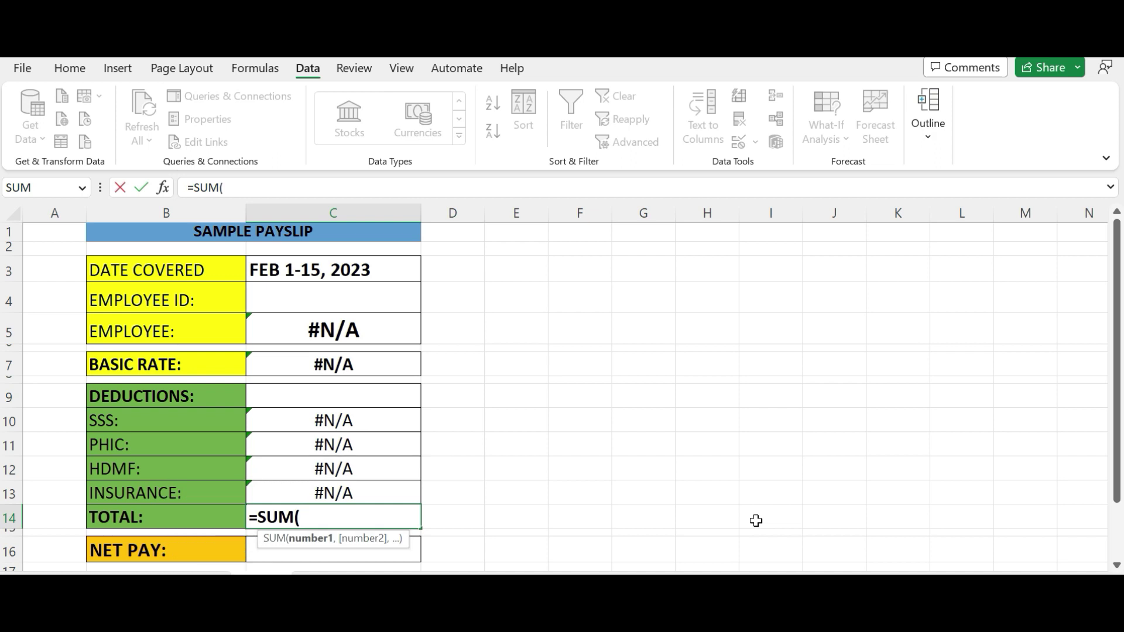
key(Up)
key(shift+Up)
key(shift+Up)
key(shift+Up)
key(shift+Up)
key(shift+Down)
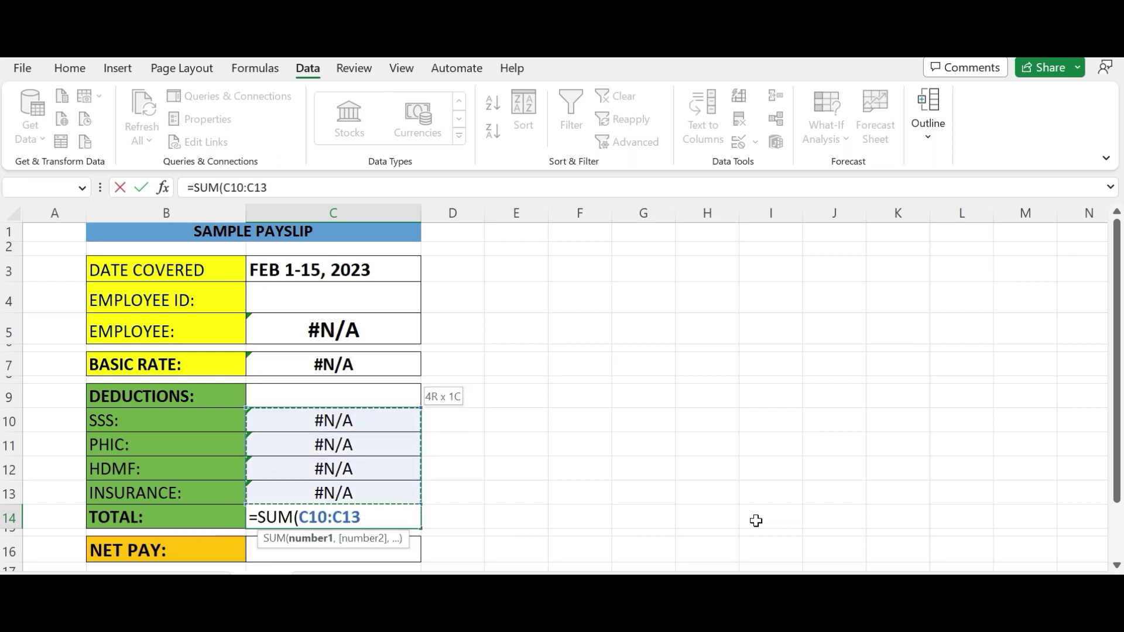
text())
key(Return)
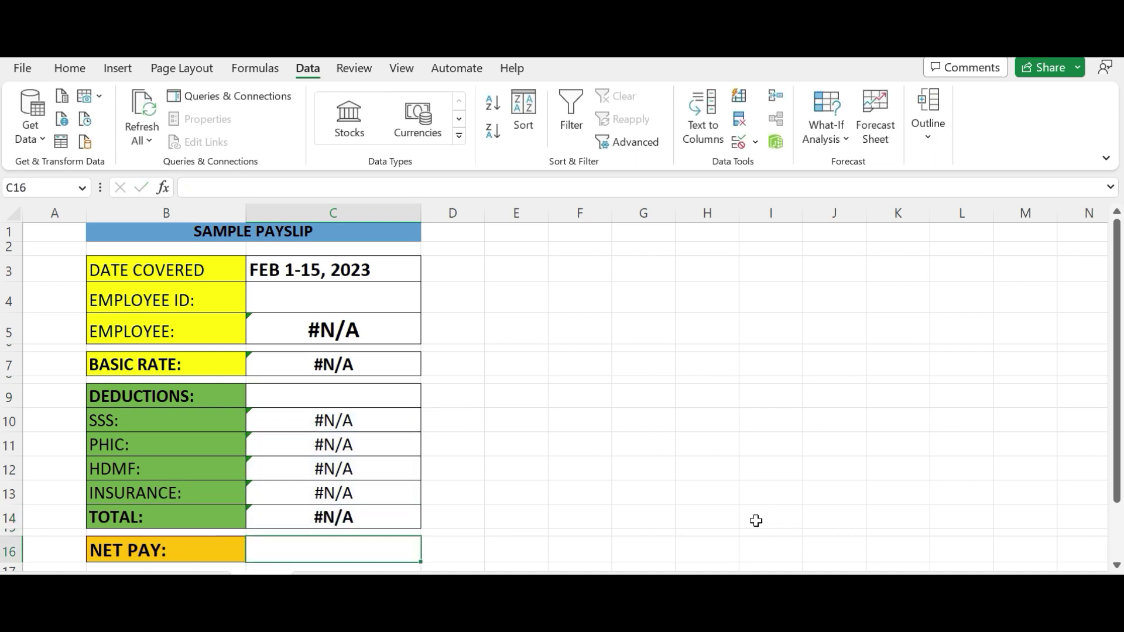
Enter =C7-C14 in the NET PAY cell C16
text(=)
click(337, 361)
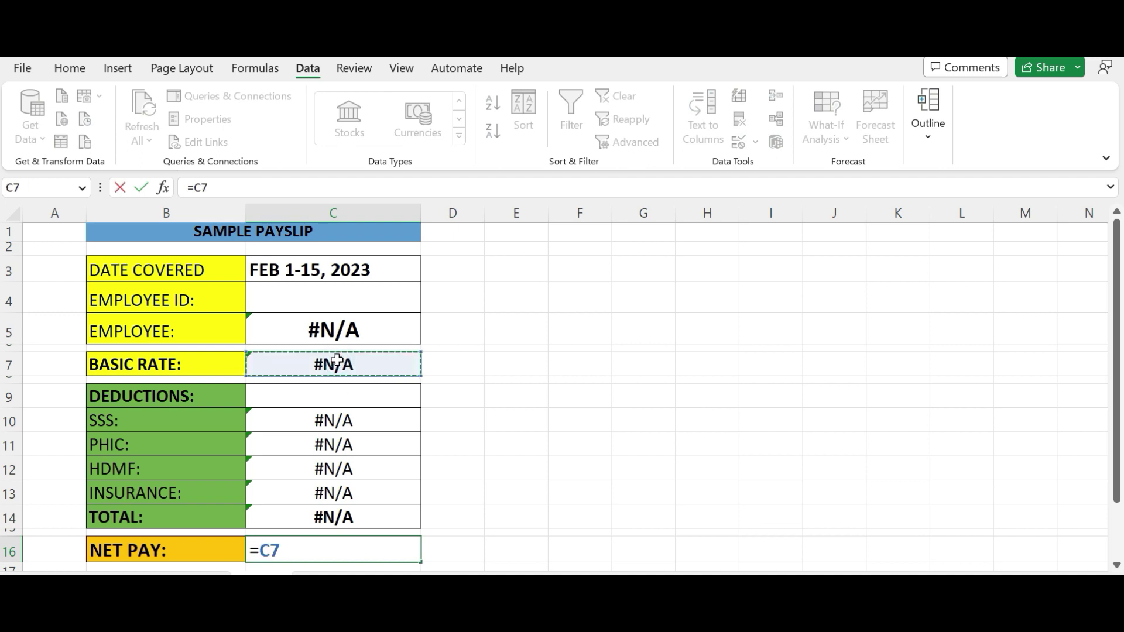
text(-)
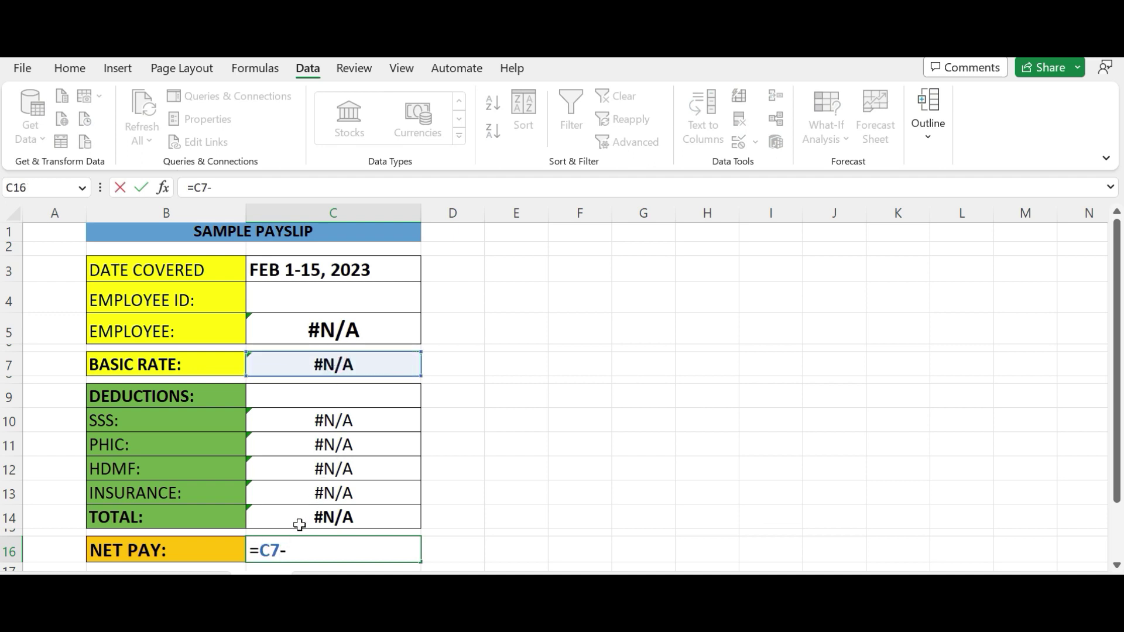
click(299, 525)
key(Return)
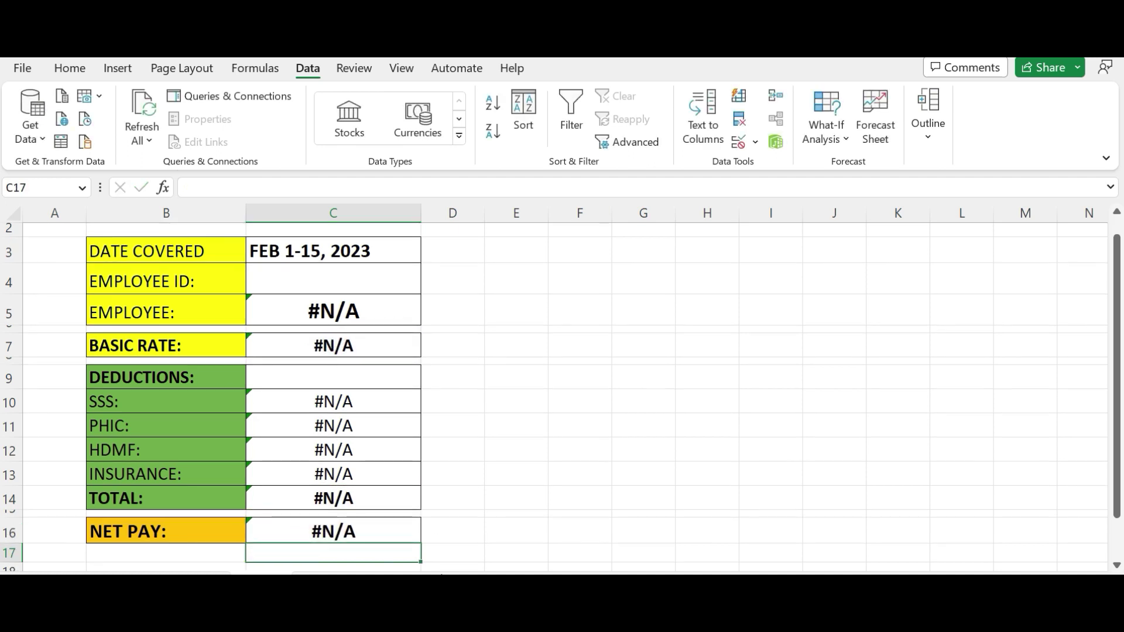
scroll(655, 283, up, 1)
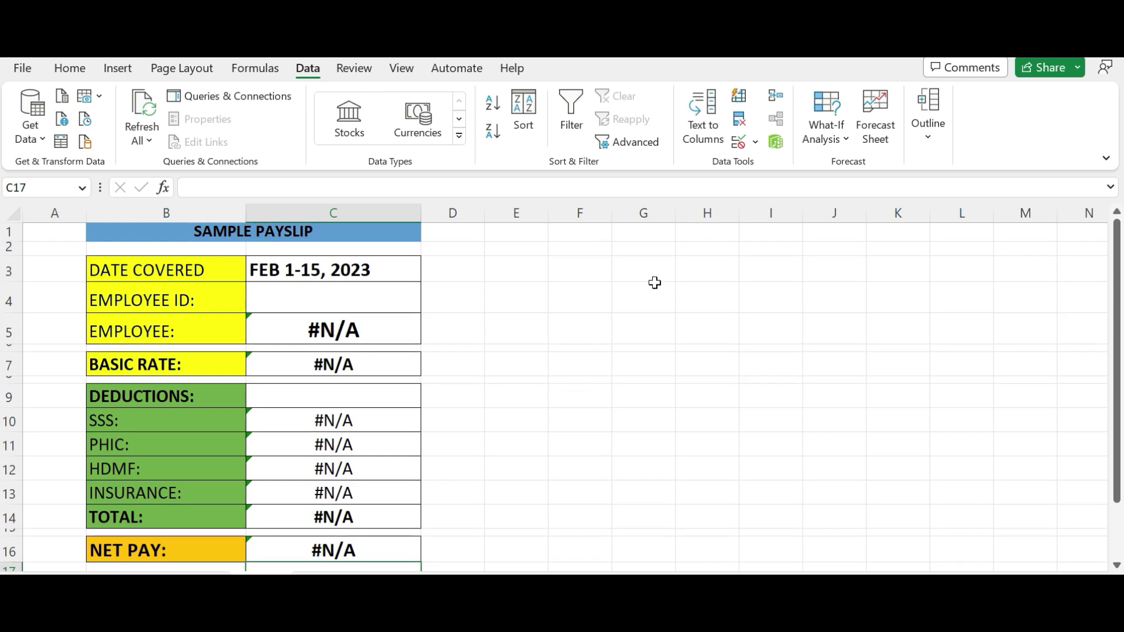
Pick employee IDs 1001, 1002, 1003 and then 1004 from the C4 dropdown, ending on 1004
click(414, 295)
click(435, 297)
click(402, 297)
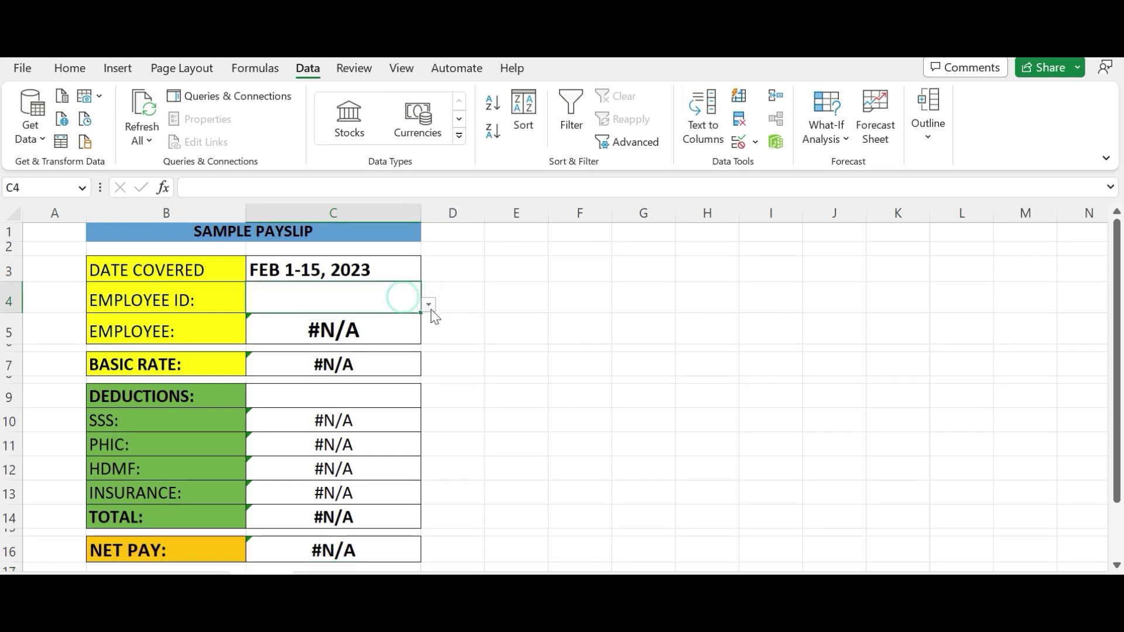
click(429, 305)
click(326, 322)
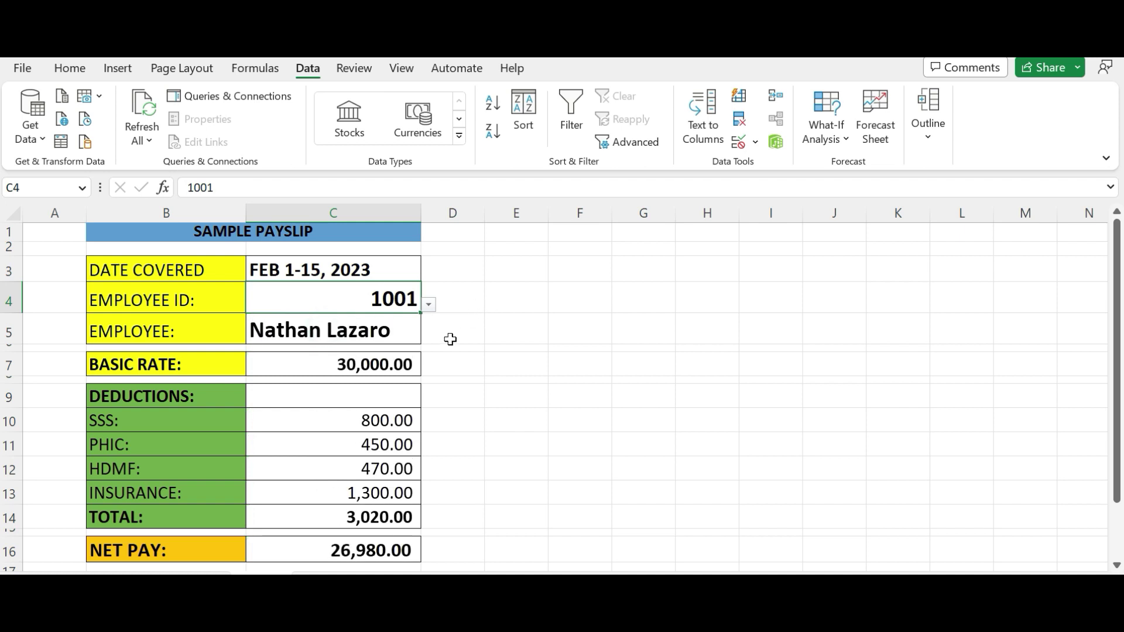
click(430, 305)
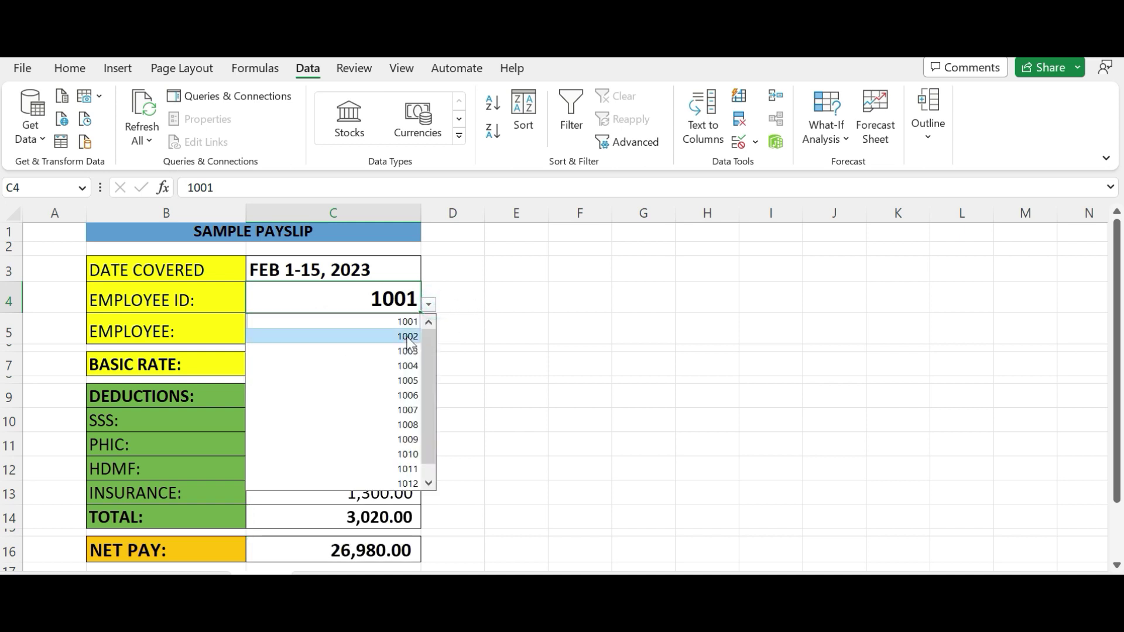
click(410, 333)
click(429, 305)
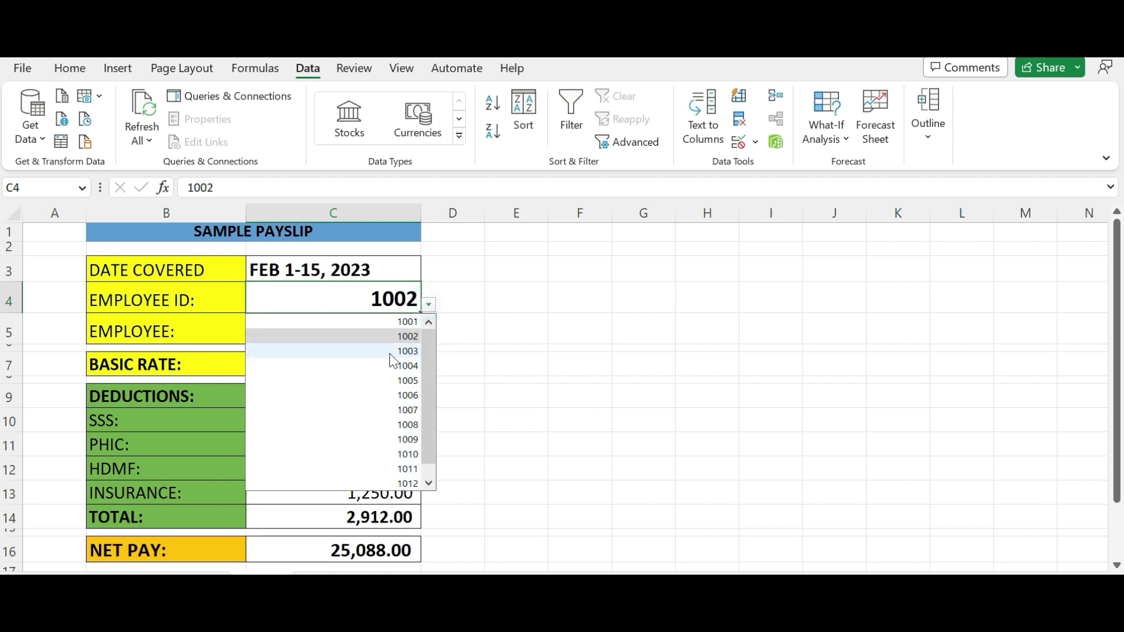
click(386, 350)
click(429, 305)
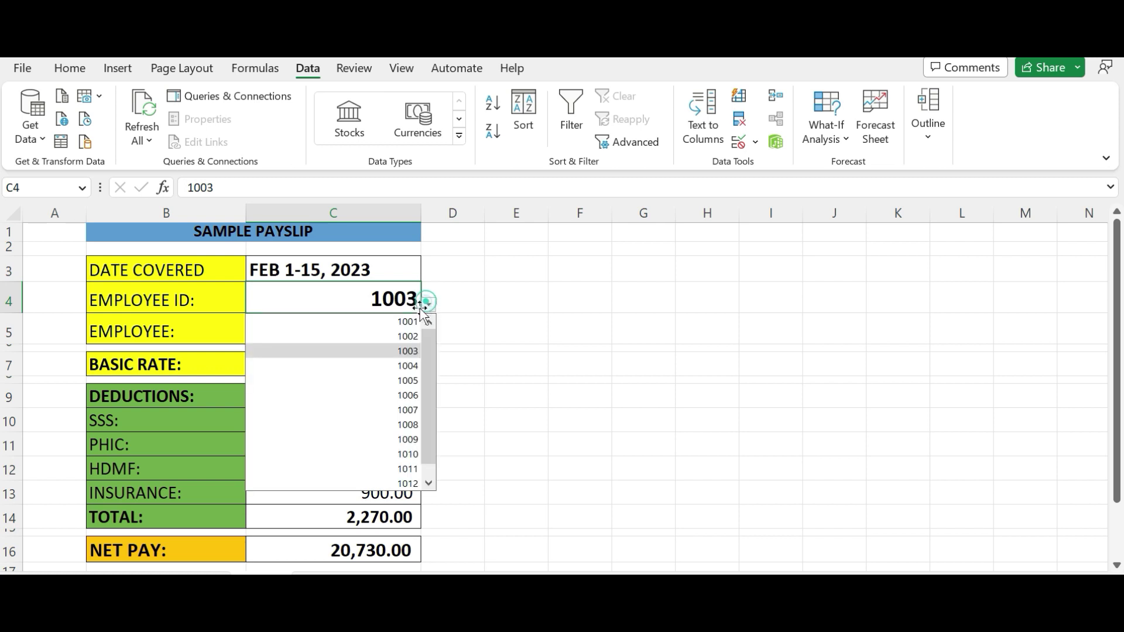
click(393, 359)
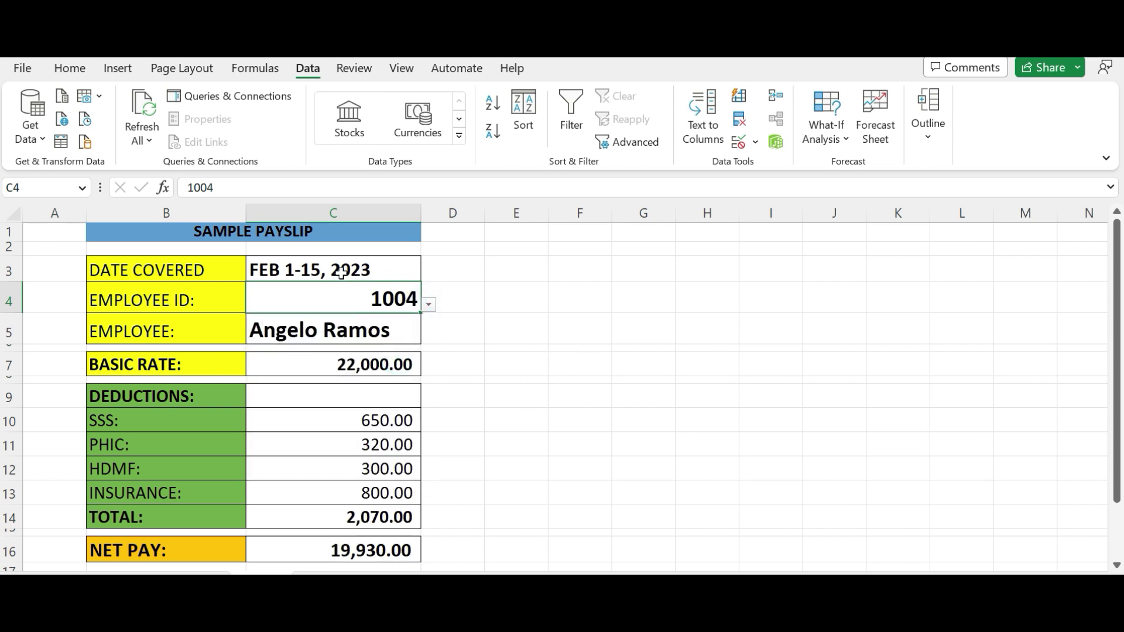
Copy the EMPLOYEE lookup formula from C5 into E5 as plain text
click(322, 321)
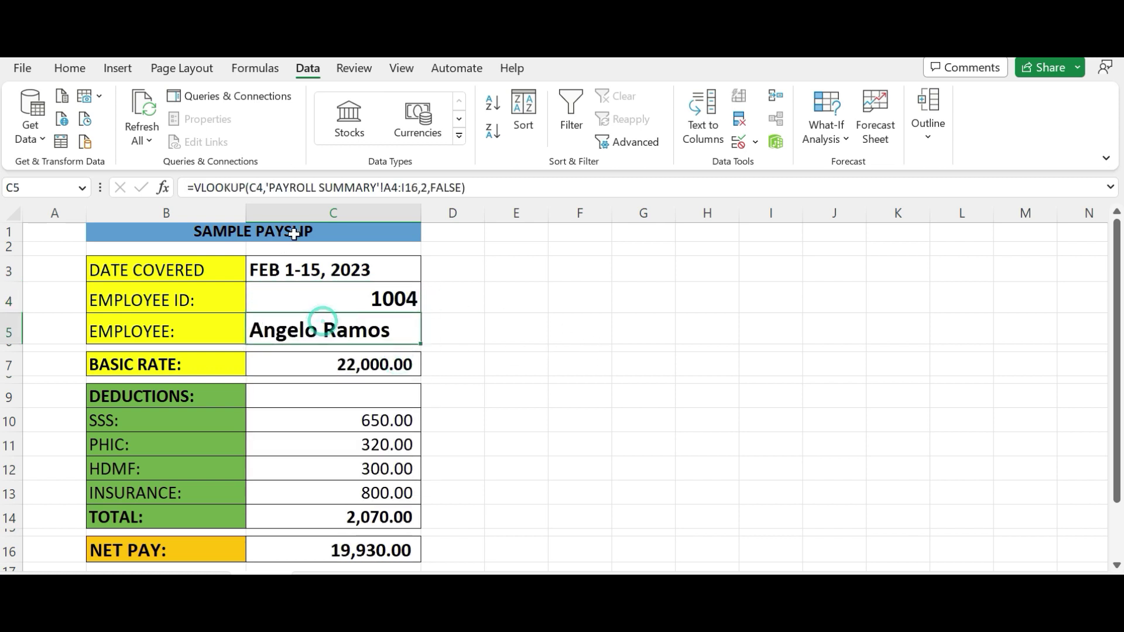
key(F2)
key(shift+Home)
key(ctrl+c)
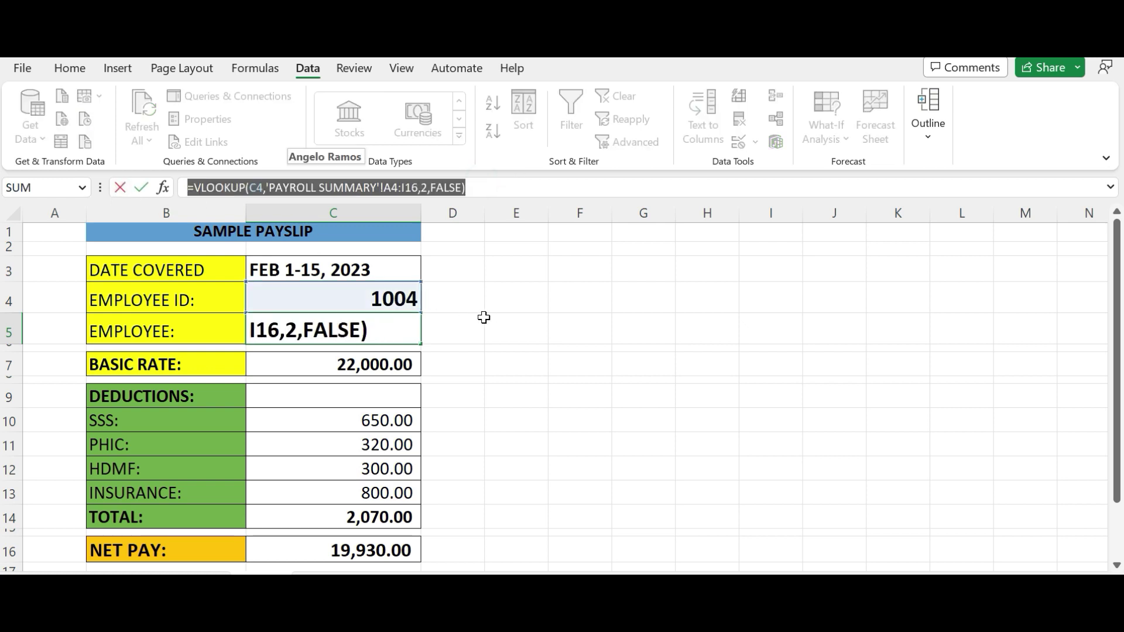
key(Escape)
click(507, 329)
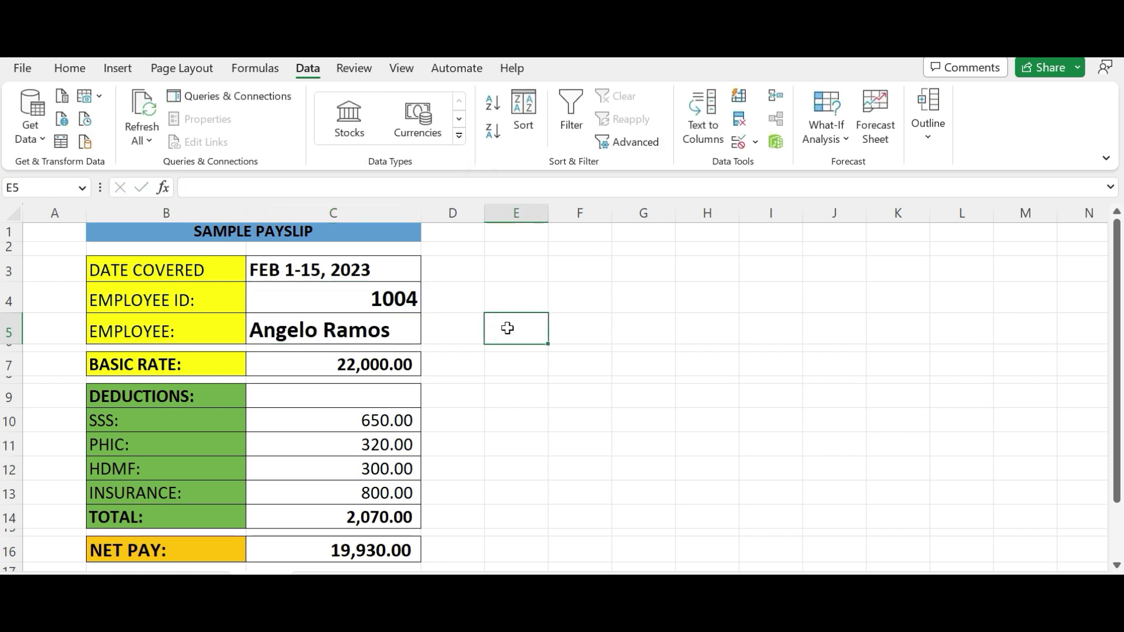
text(')
key(ctrl+v)
key(Return)
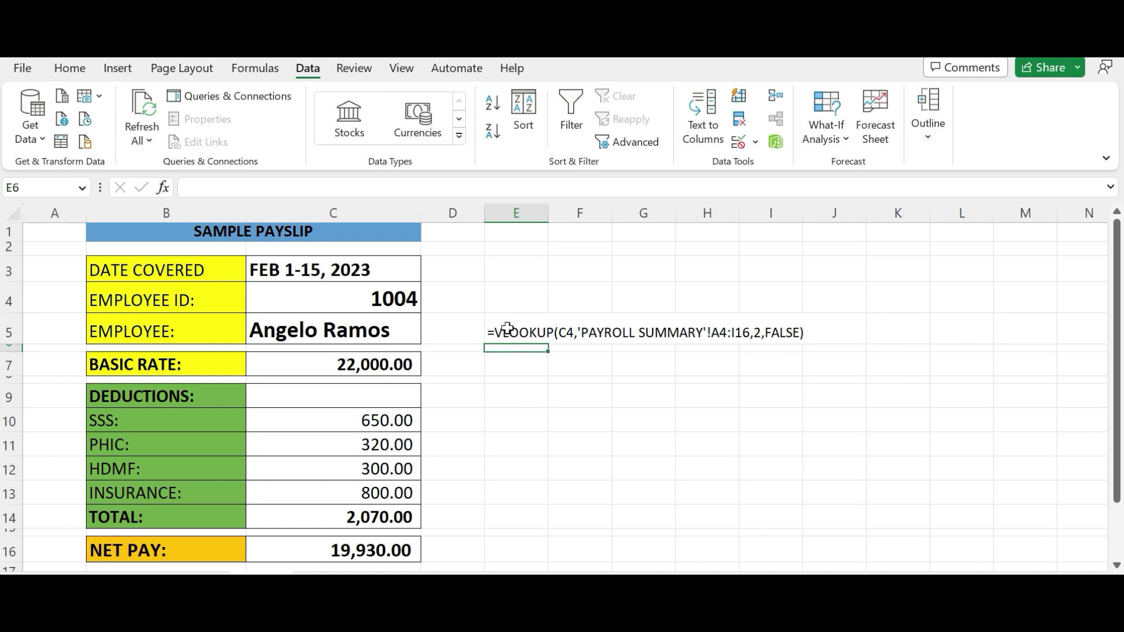
Show the basic rate VLOOKUP formula as text in E7
click(369, 363)
click(466, 188)
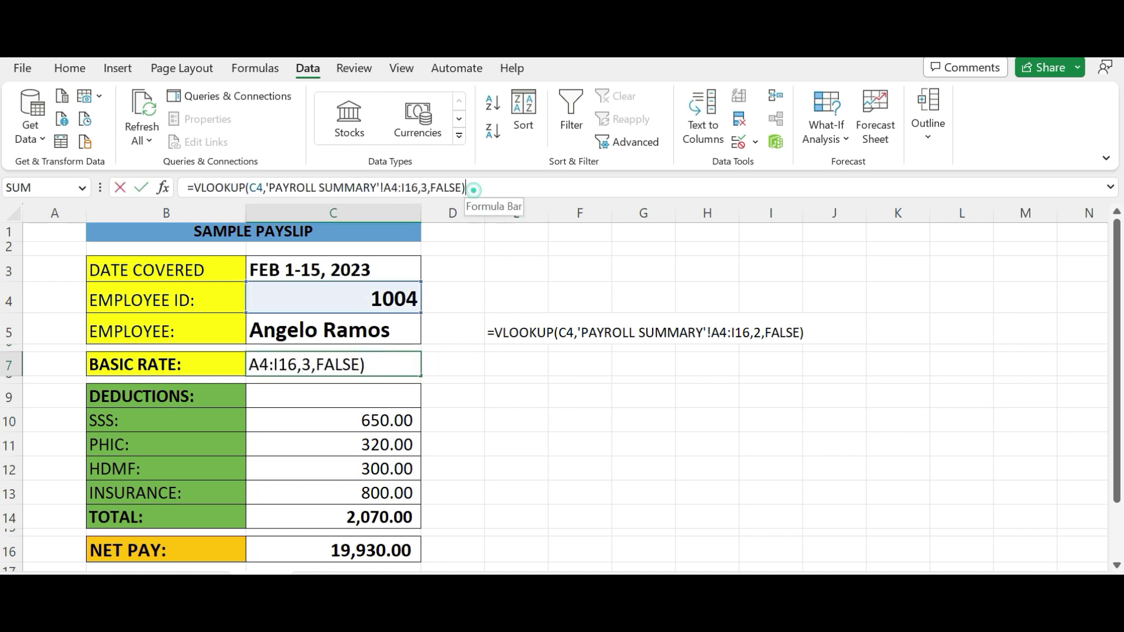
drag(465, 188, 187, 187)
key(ctrl+c)
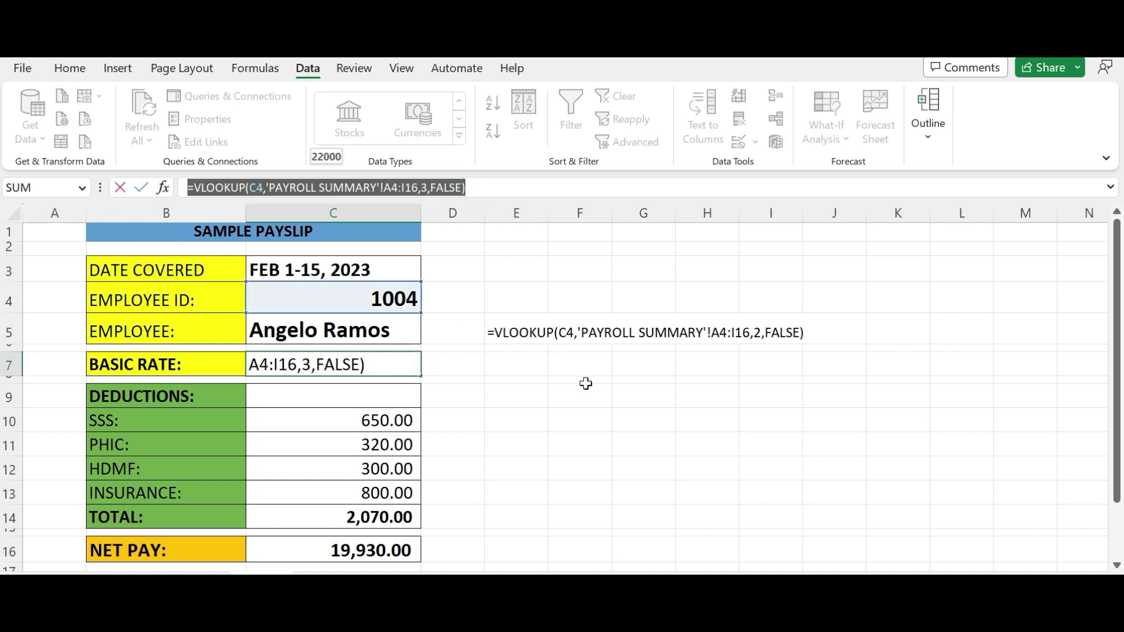
key(Escape)
click(524, 368)
text(')
key(ctrl+v)
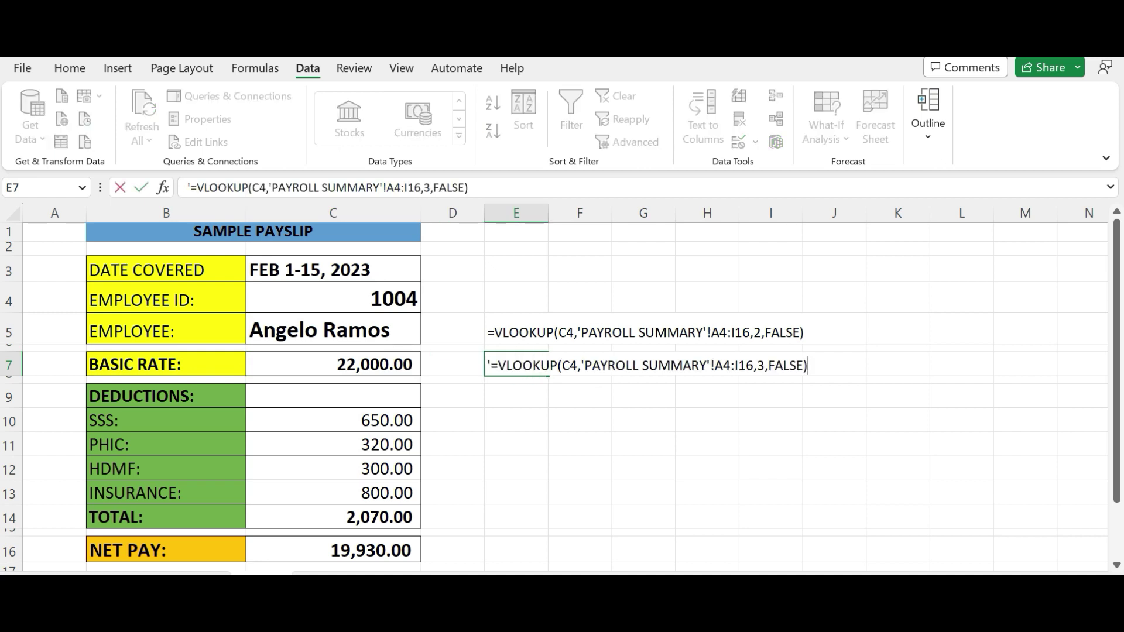
key(Return)
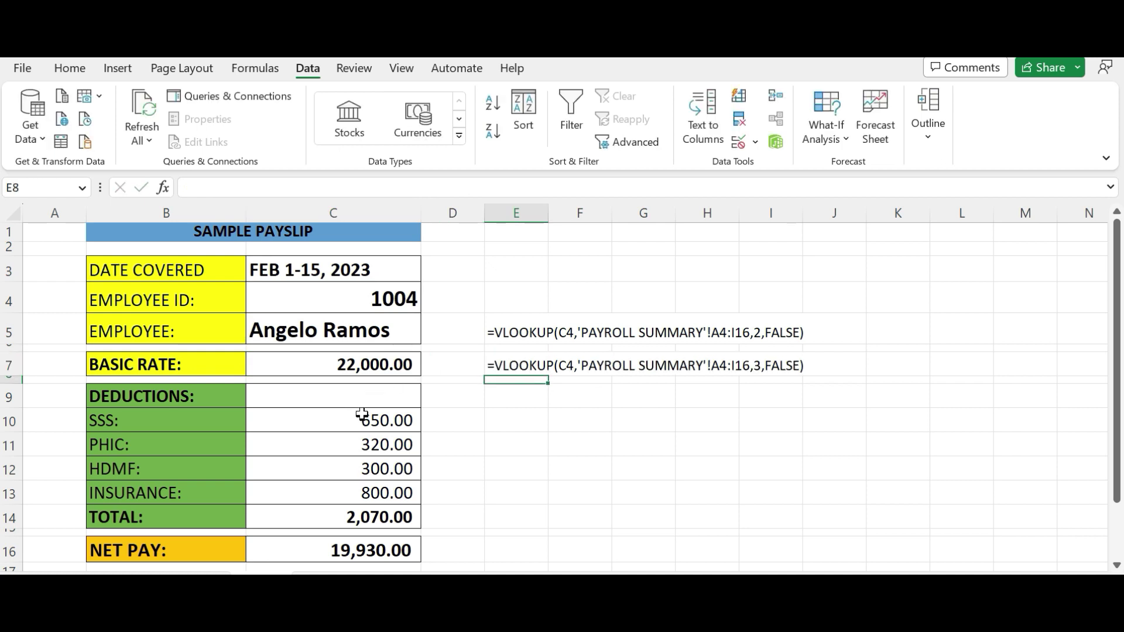
Show the SSS deduction formula as text in E10
click(360, 422)
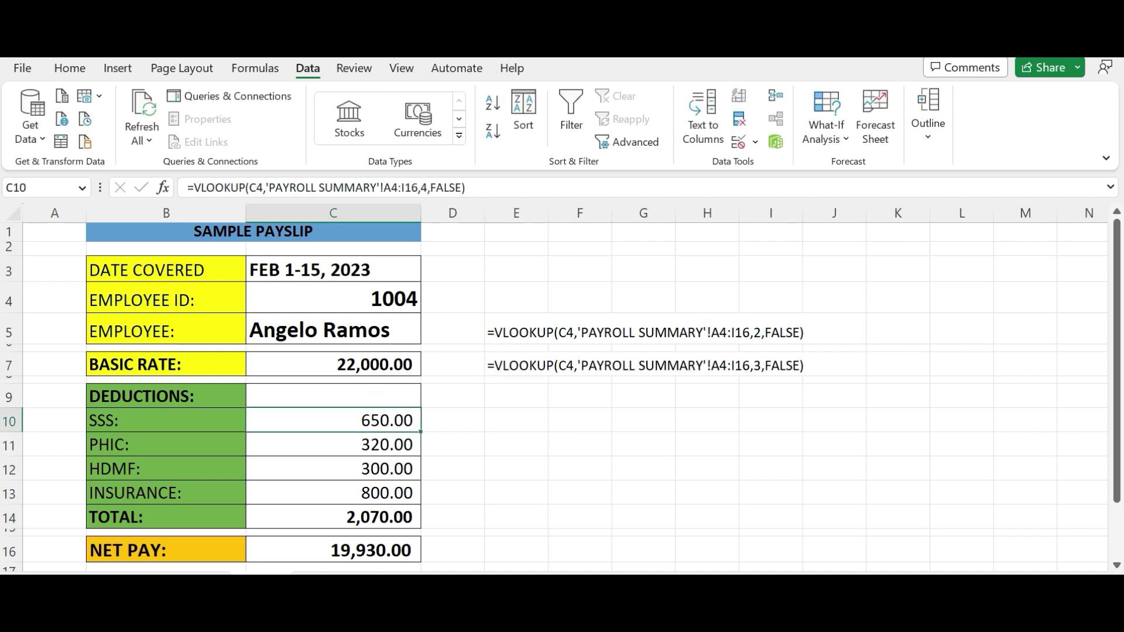
drag(189, 188, 509, 186)
key(Escape)
click(509, 417)
text(')
key(ctrl+v)
key(Return)
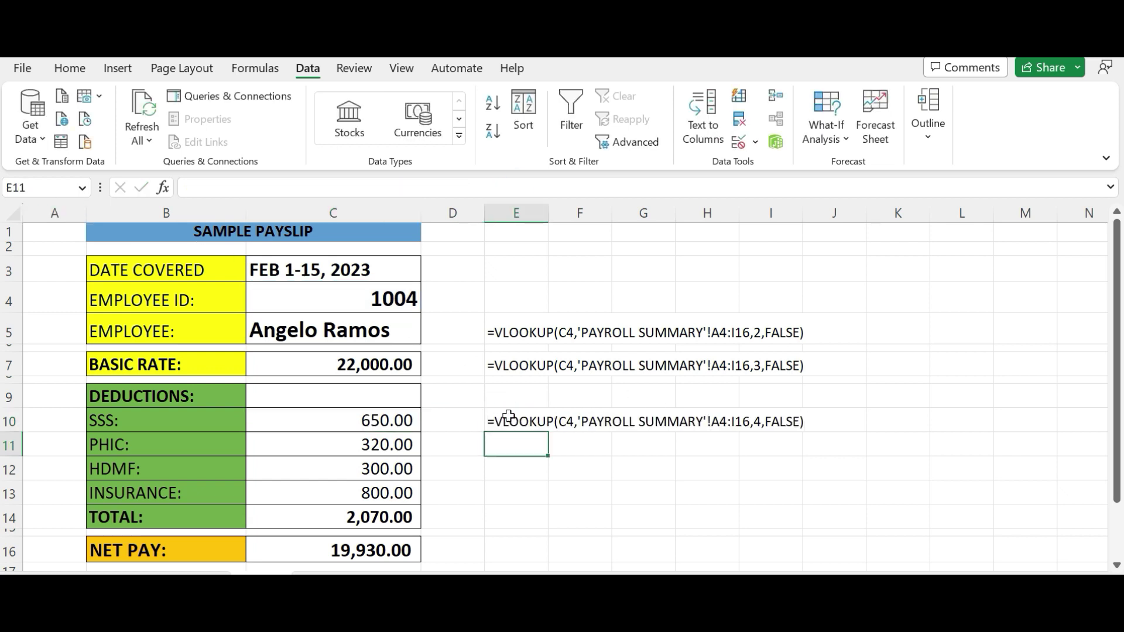
Show the PHIC deduction formula as text in E11, removing a stray backslash
click(371, 443)
drag(480, 187, 67, 208)
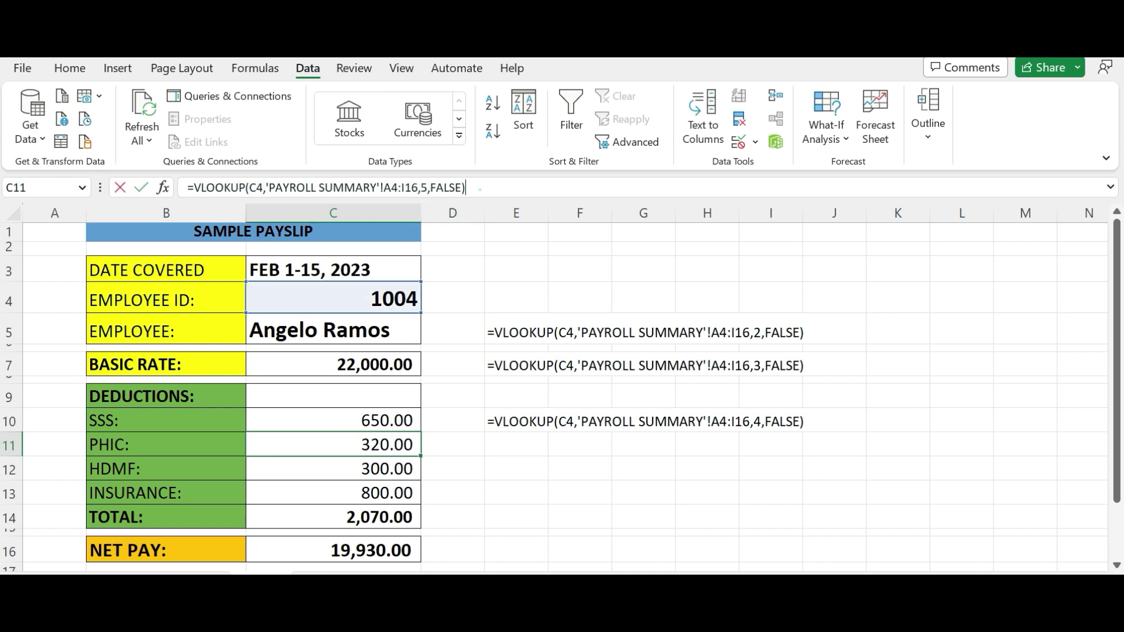
key(Escape)
click(513, 447)
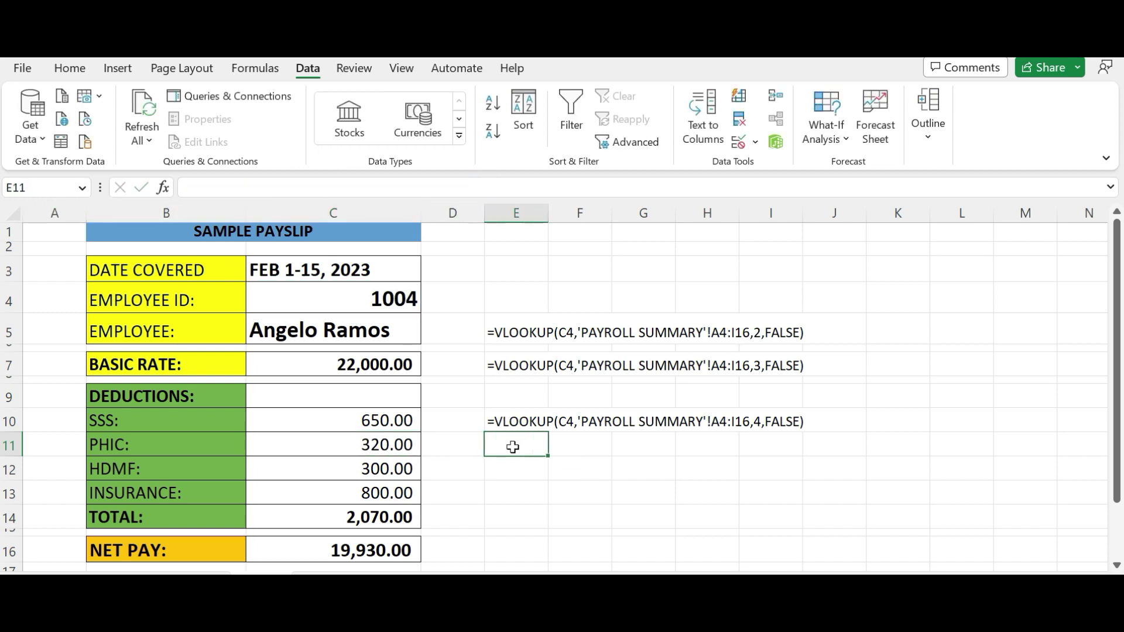
text(')
key(ctrl+v)
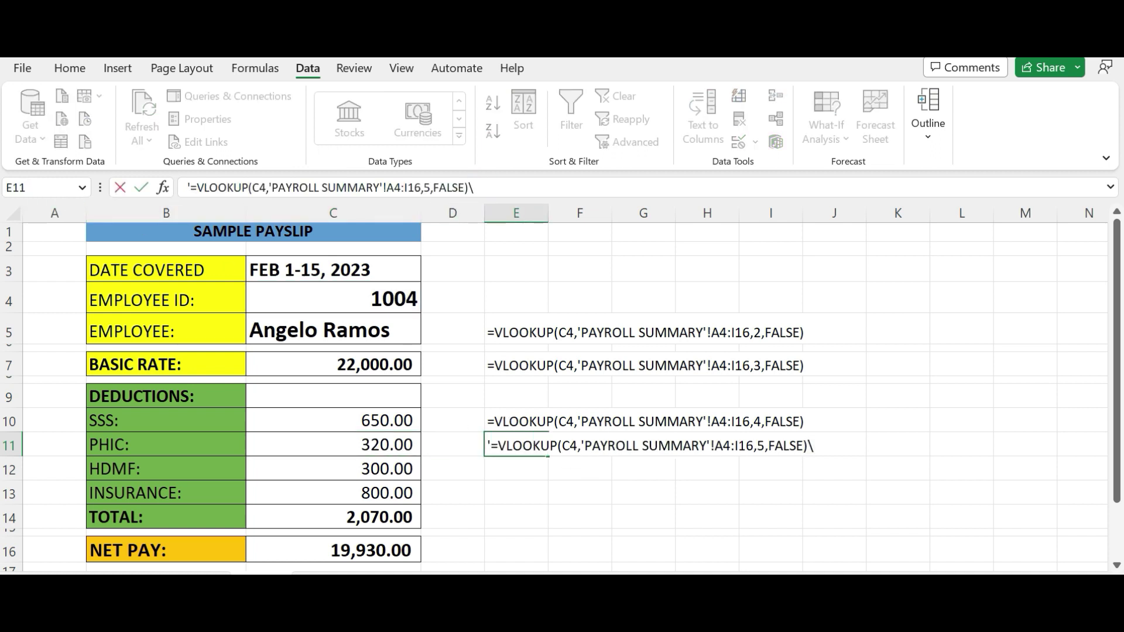
key(BackSpace)
key(Return)
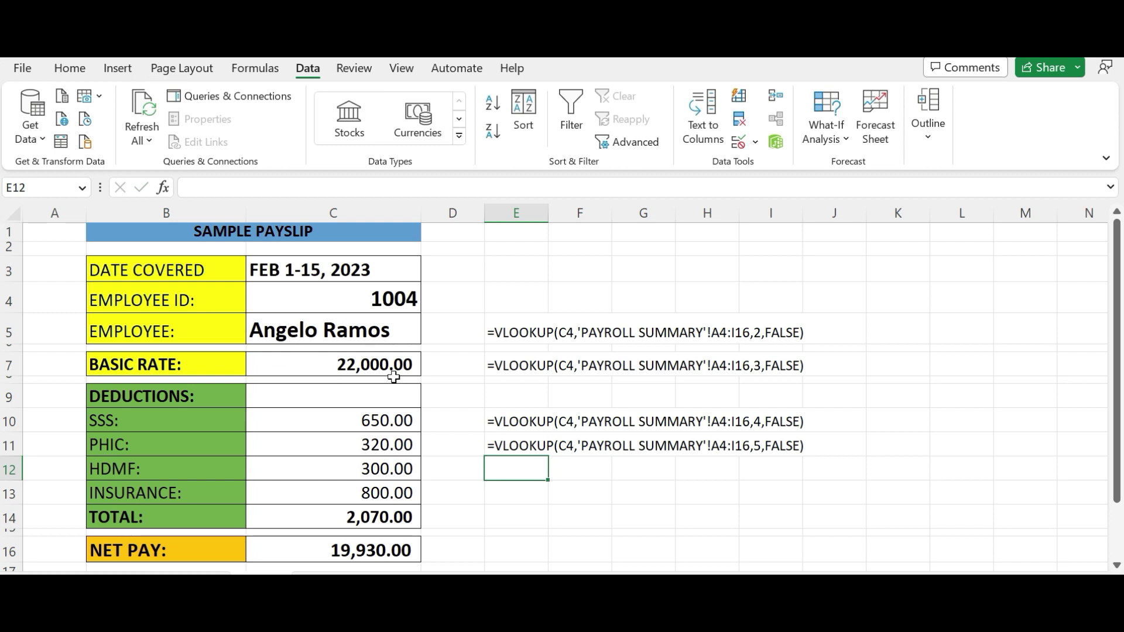
Show the HDMF deduction formula as text in E12, removing a stray backslash
click(371, 467)
click(465, 187)
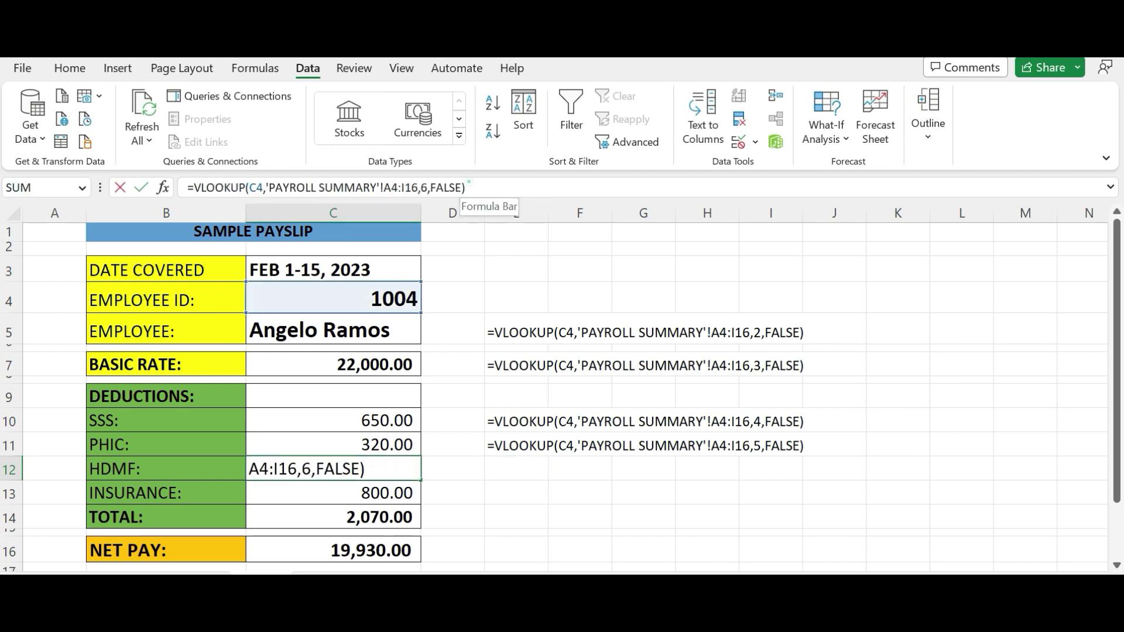
drag(465, 187, 194, 187)
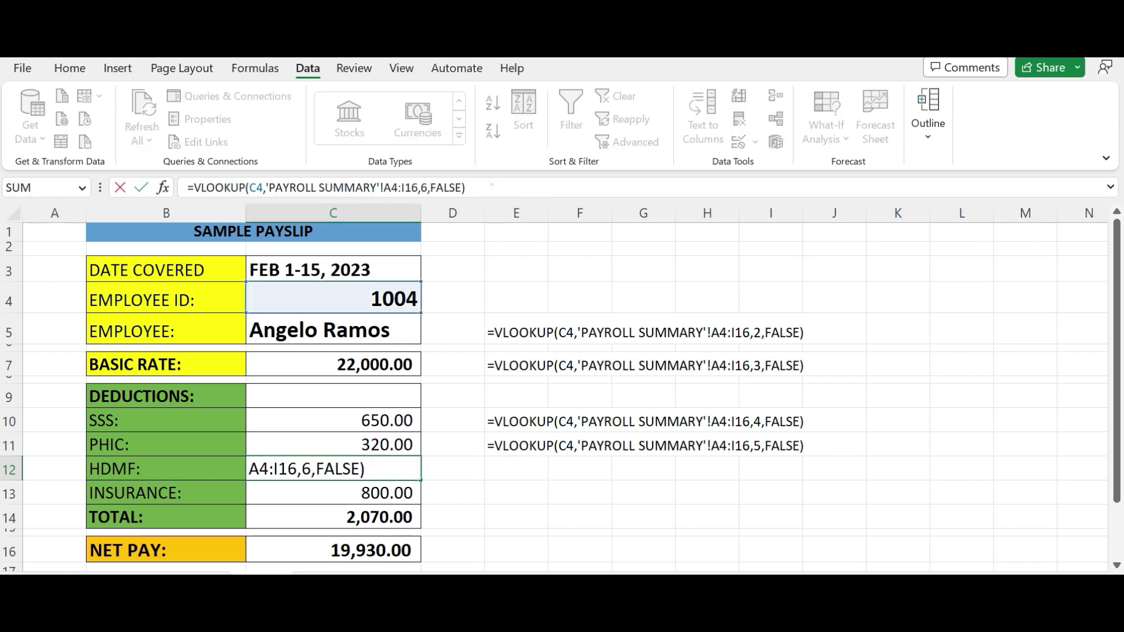
key(Escape)
click(501, 467)
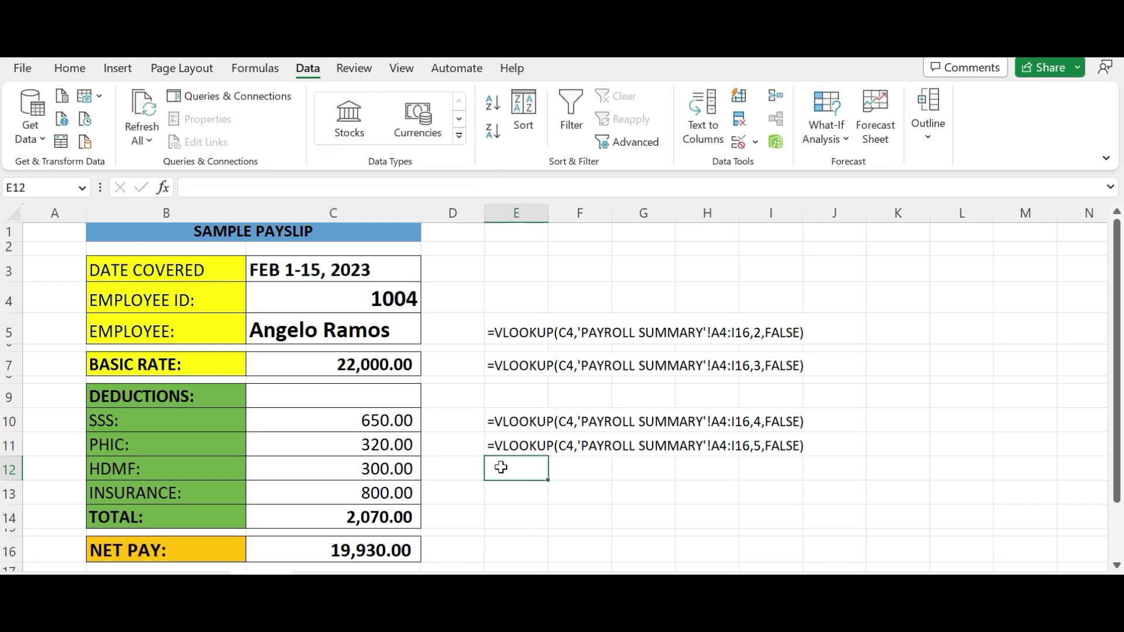
text('=)
key(ctrl+v)
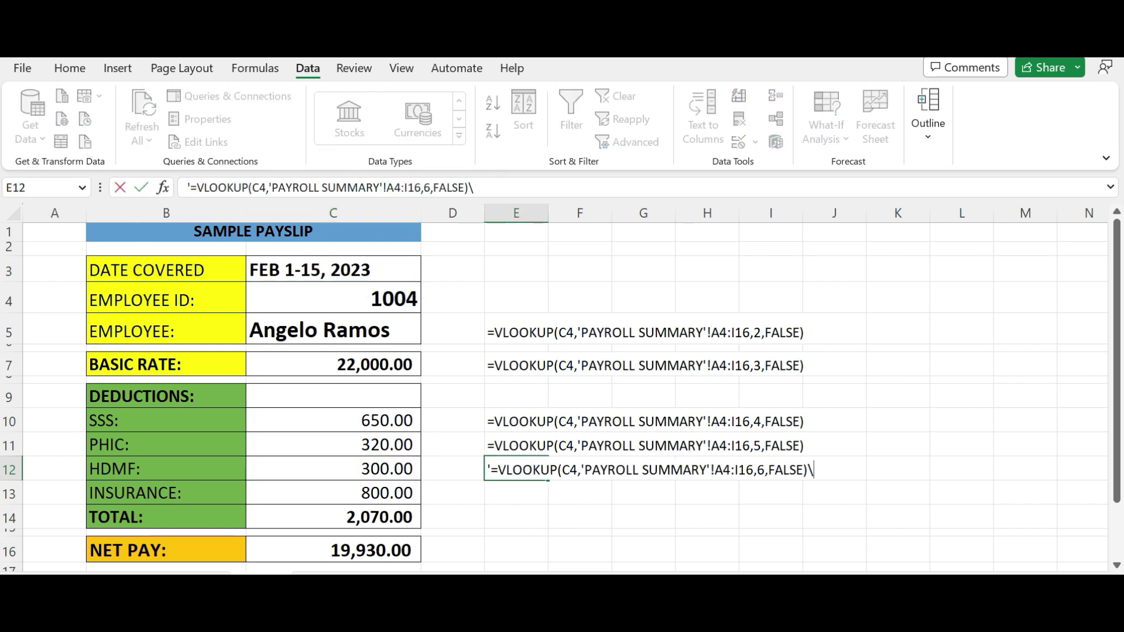
key(BackSpace)
key(Return)
Show the INSURANCE deduction formula as text in E13
click(375, 498)
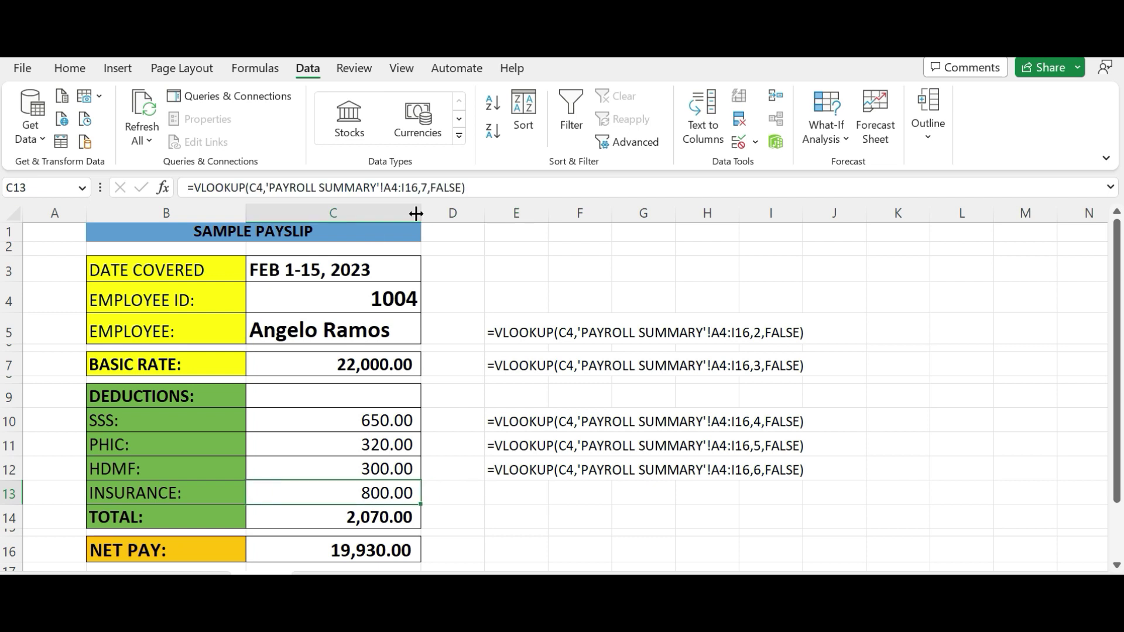
drag(465, 188, 188, 188)
key(Escape)
click(513, 486)
key(ctrl+v)
key(Return)
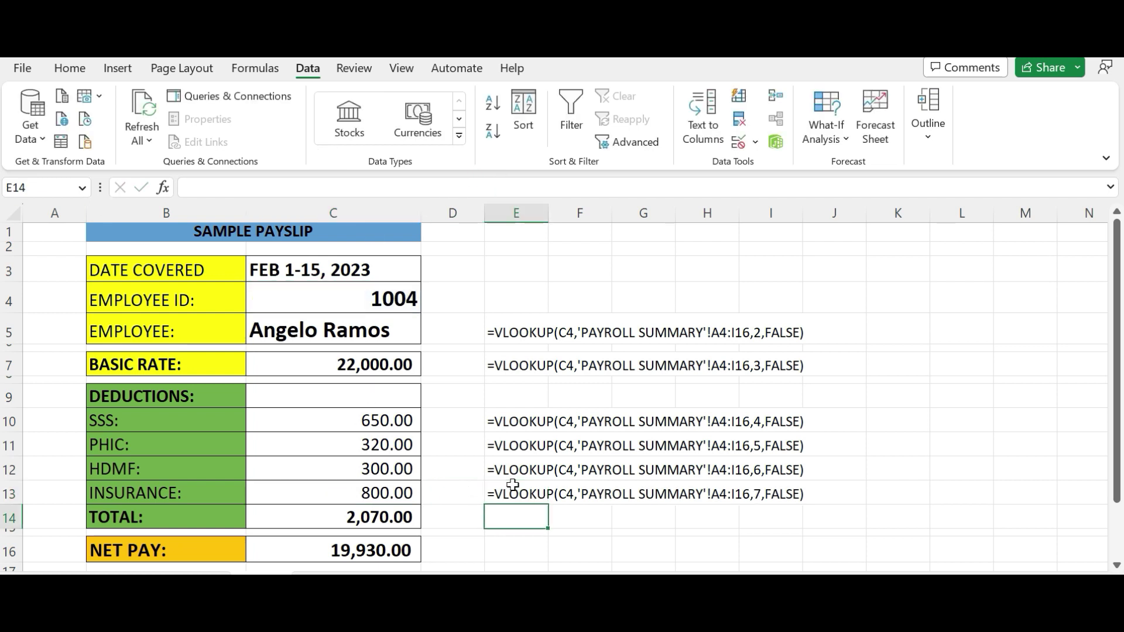
Show TOTAL's =SUM(C10:C13) formula as text in E14
click(360, 521)
drag(316, 186, 1, 186)
key(ctrl+c)
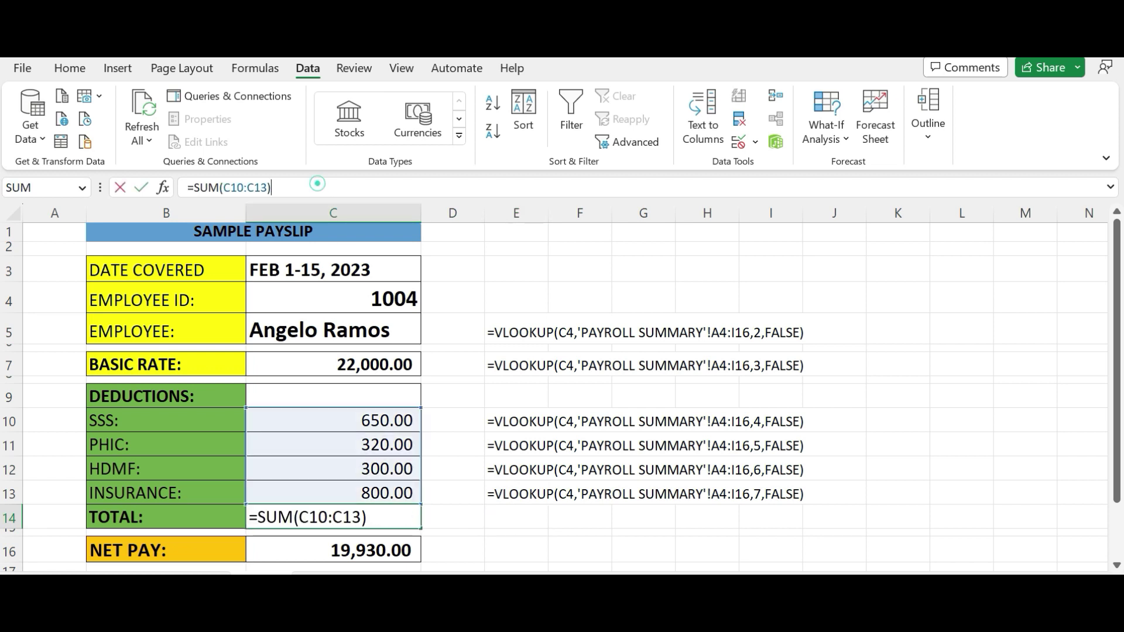
key(Escape)
click(514, 517)
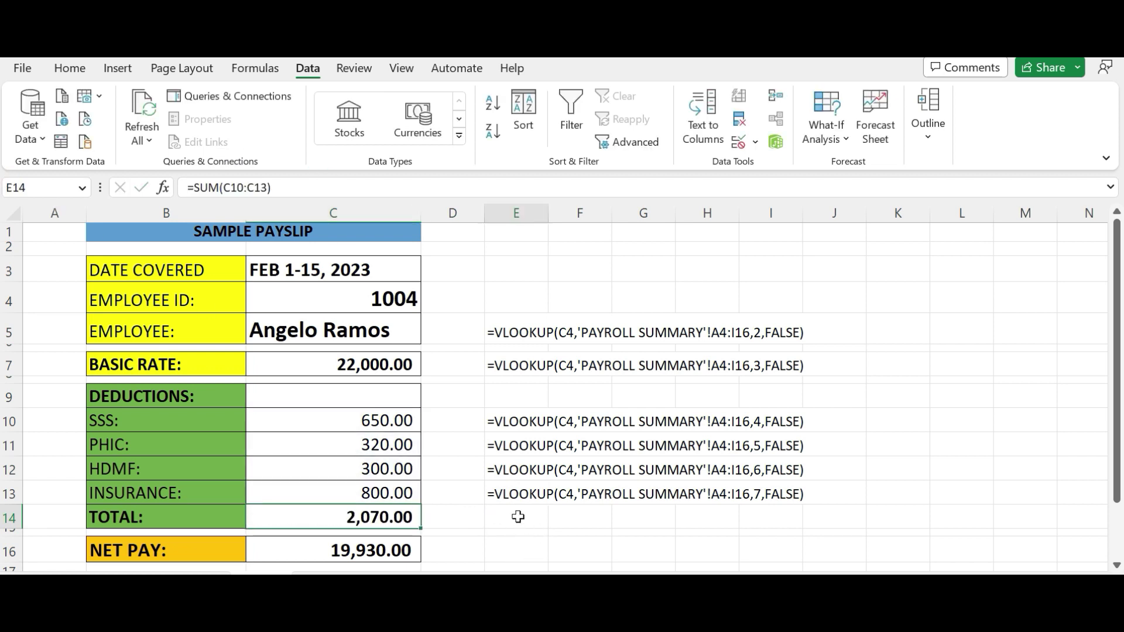
text(')
key(ctrl+v)
key(Return)
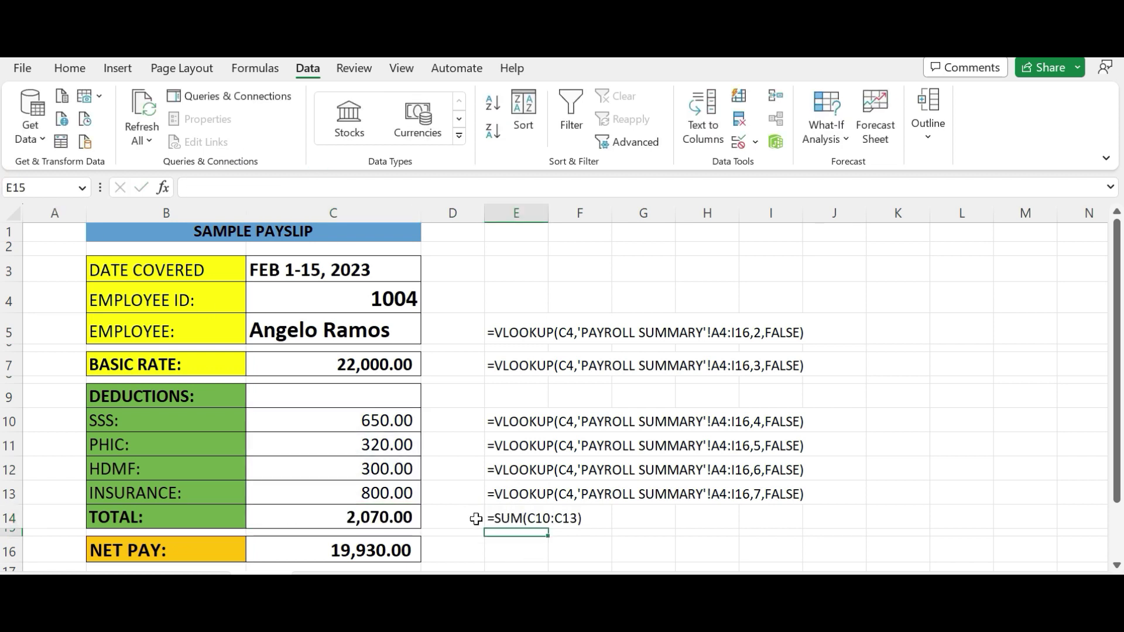
Show NET PAY's =C7-C14 formula as text in E16
click(380, 551)
drag(187, 188, 240, 188)
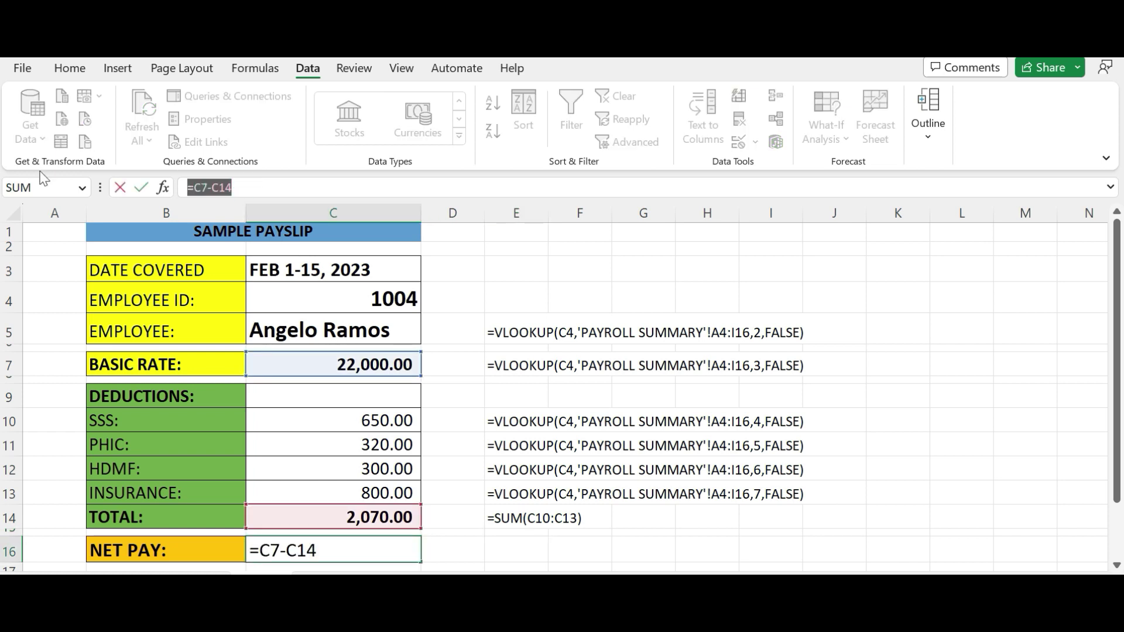
key(Escape)
click(516, 552)
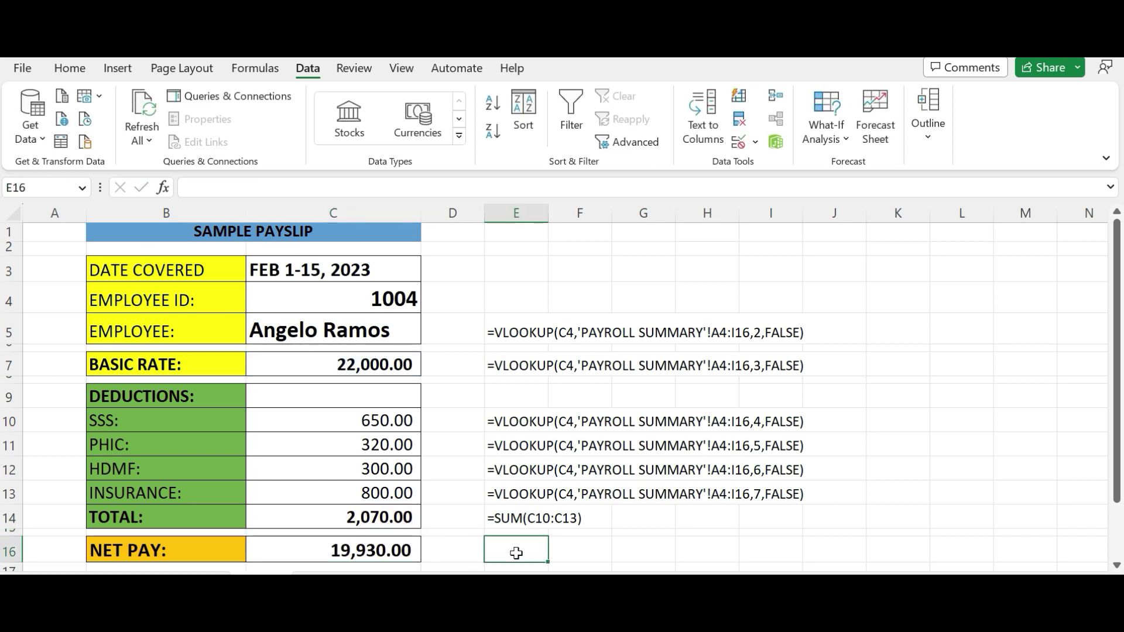
text(')
text(=C7-C14)
key(Return)
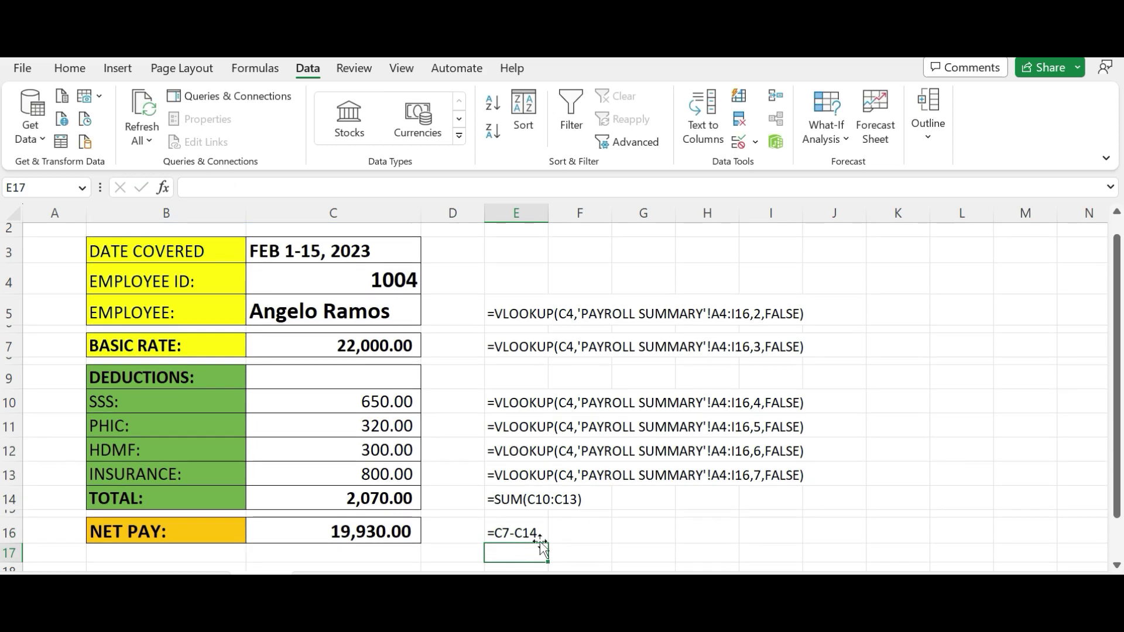
Set the formula text in E5:E16 to font size 14
scroll(785, 340, up, 1)
drag(509, 334, 497, 556)
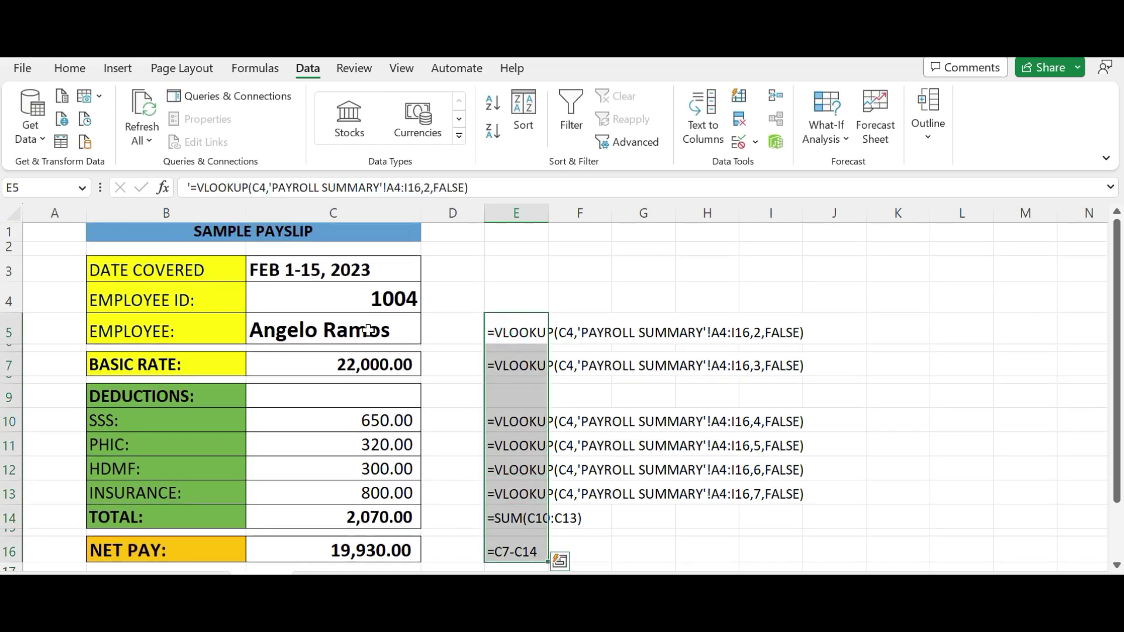
click(69, 68)
click(290, 103)
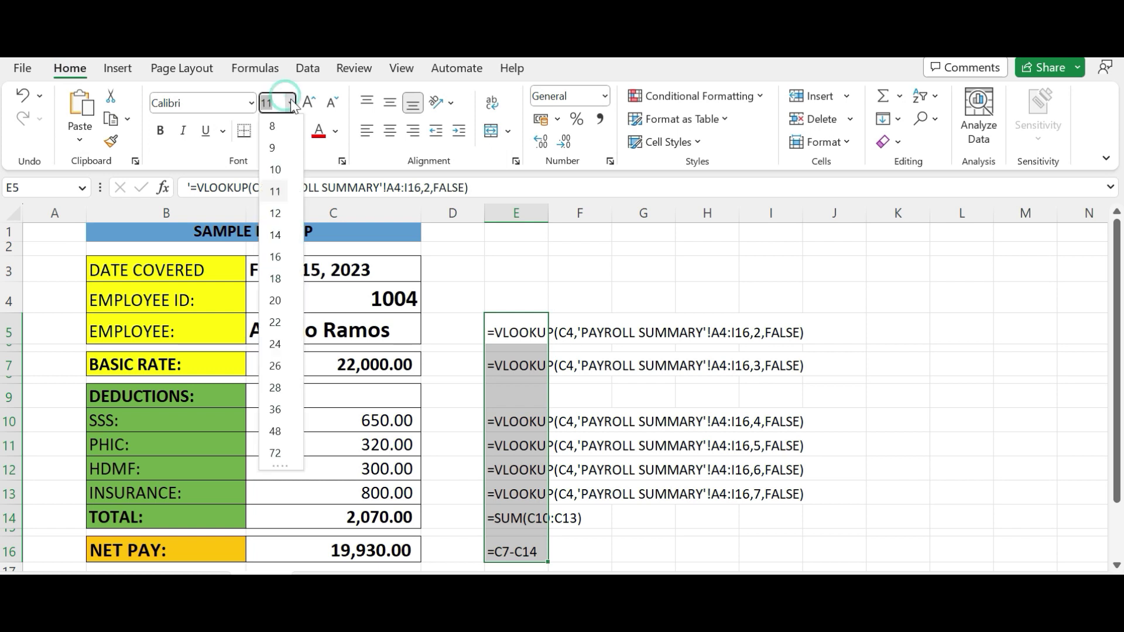
text(14)
key(Return)
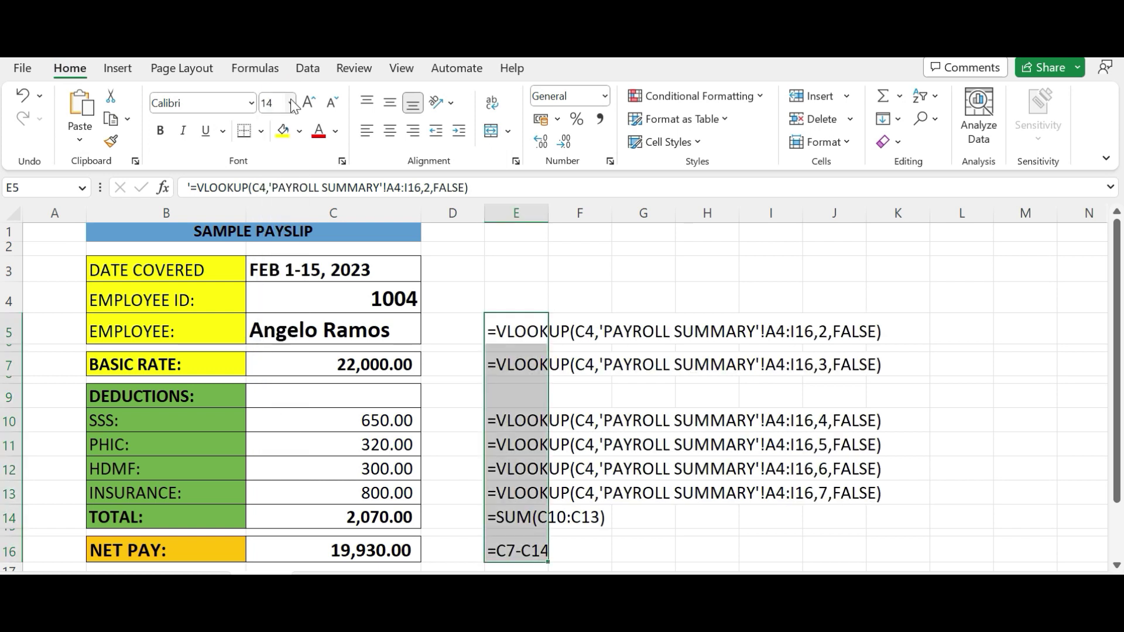
click(811, 292)
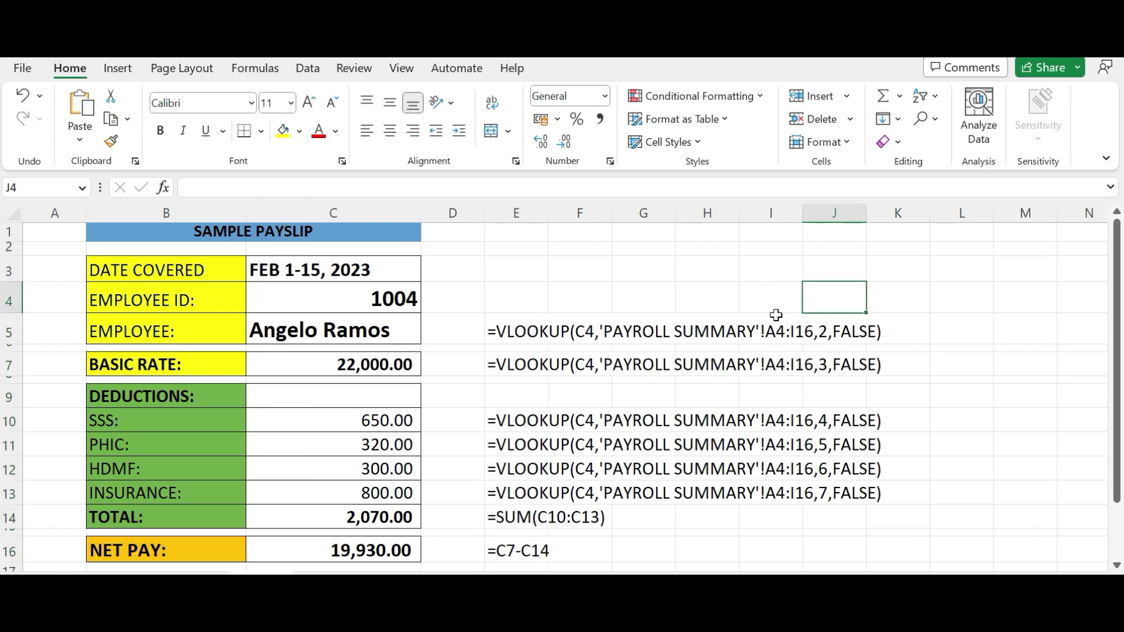
Try employee IDs 1005 and 1006 in C4, then settle on 1010
click(383, 291)
click(430, 304)
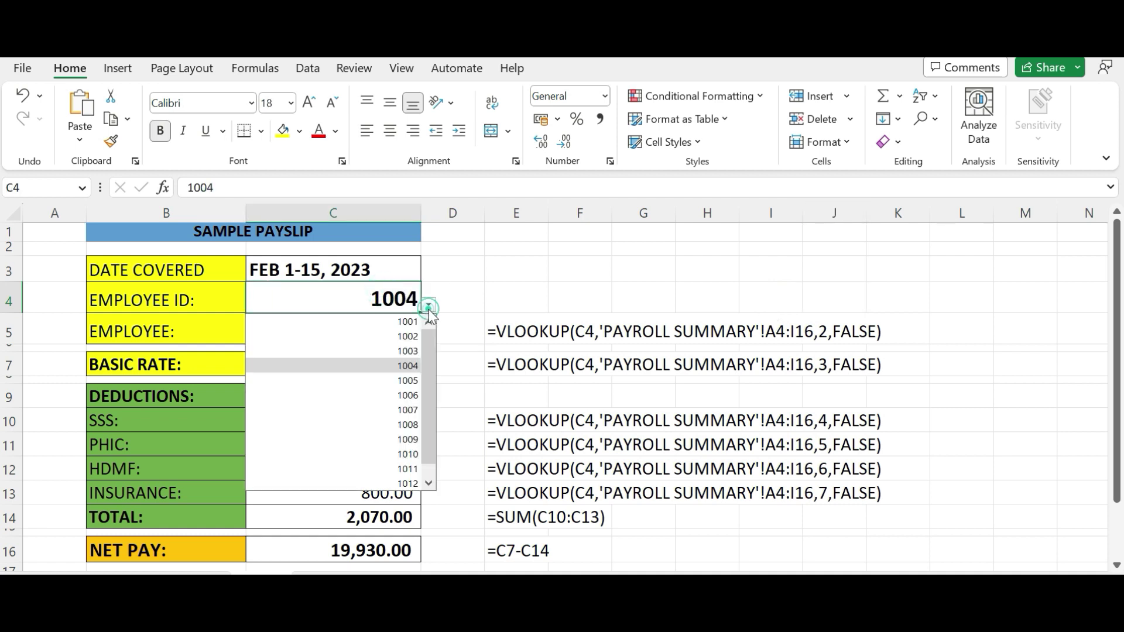
click(414, 377)
click(429, 304)
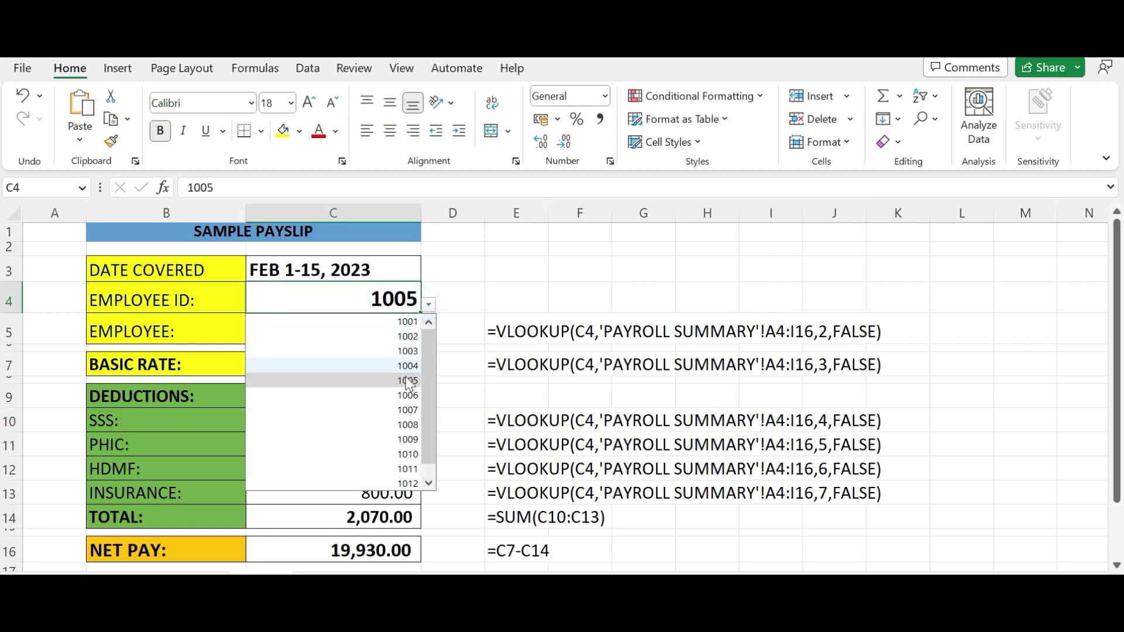
click(408, 393)
click(429, 304)
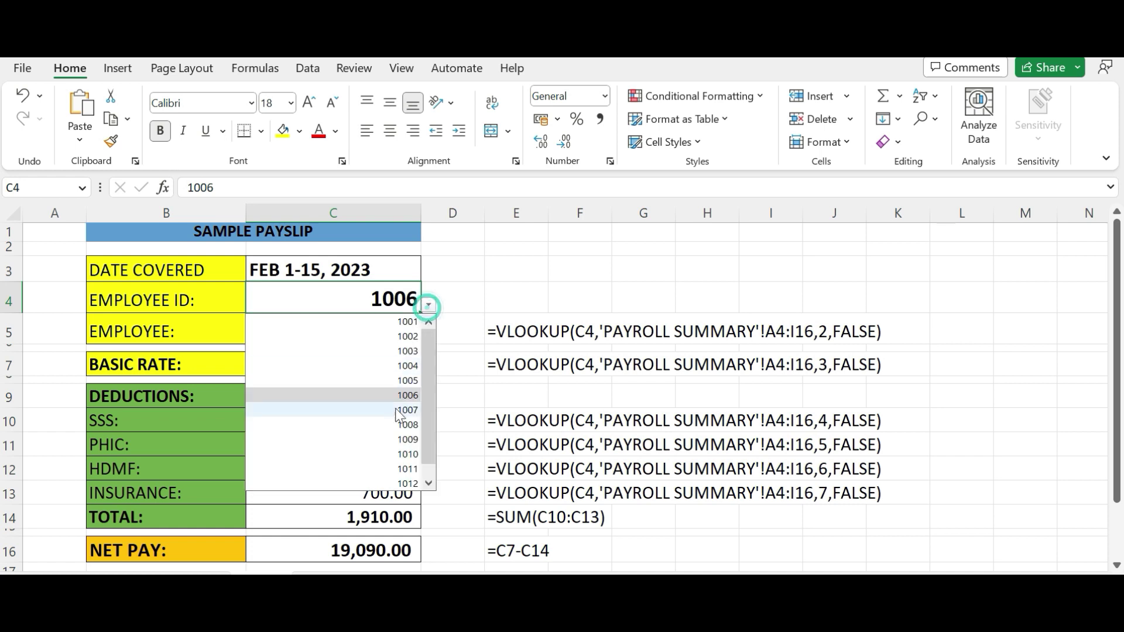
click(399, 453)
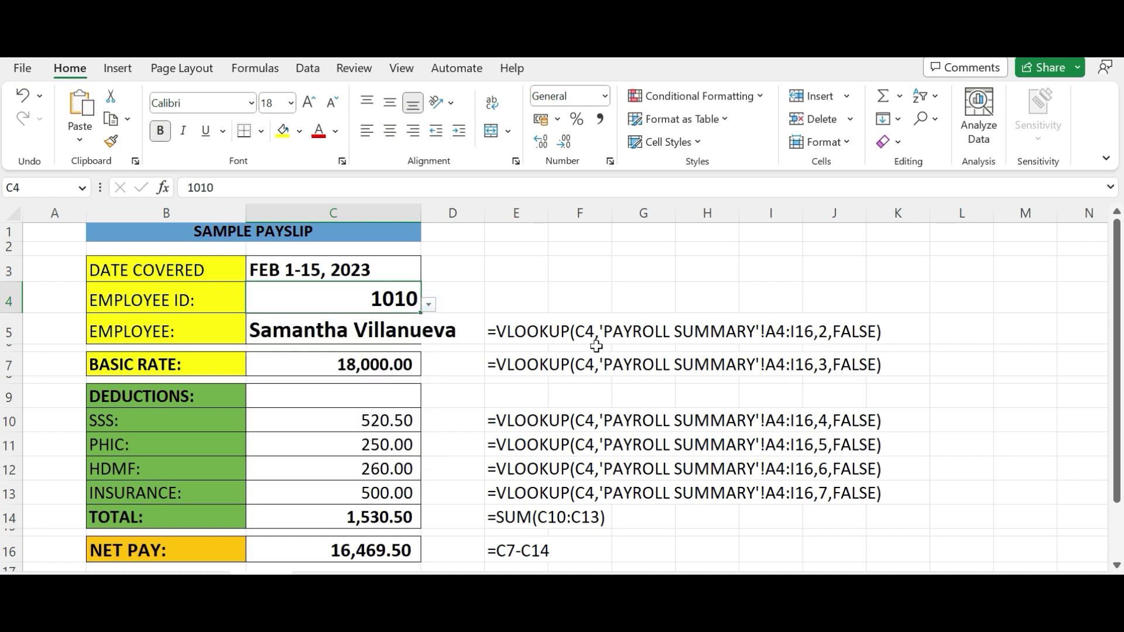
Check the PAYROLL SUMMARY lookup range A4:I16, then return to the payslip
key(ctrl+Page_Up)
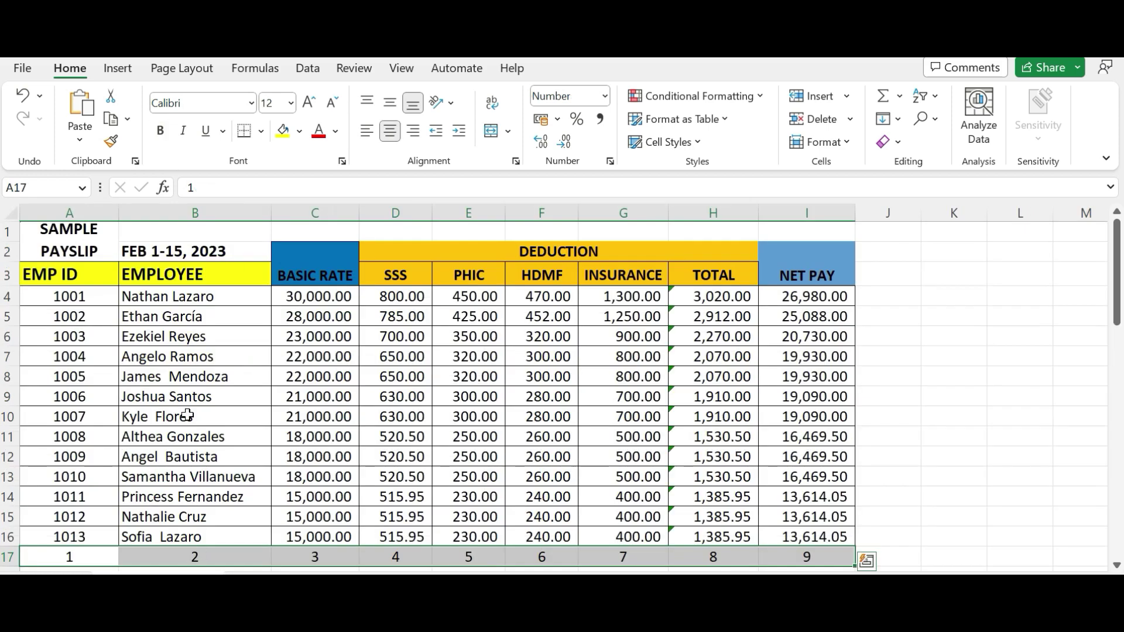
drag(86, 296, 785, 531)
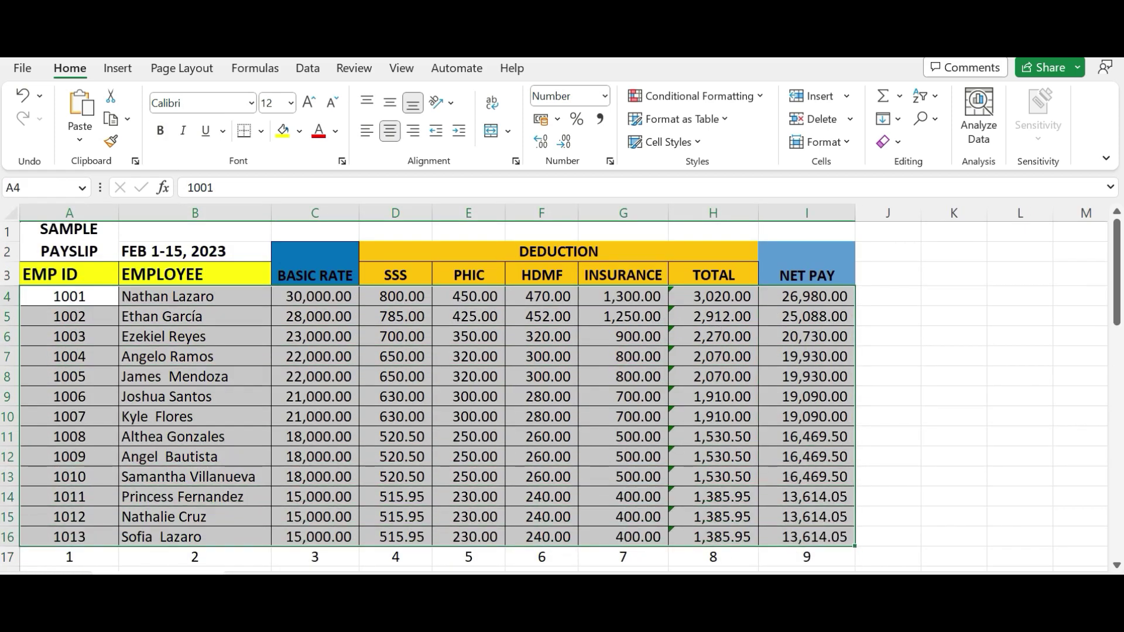
key(ctrl+Page_Down)
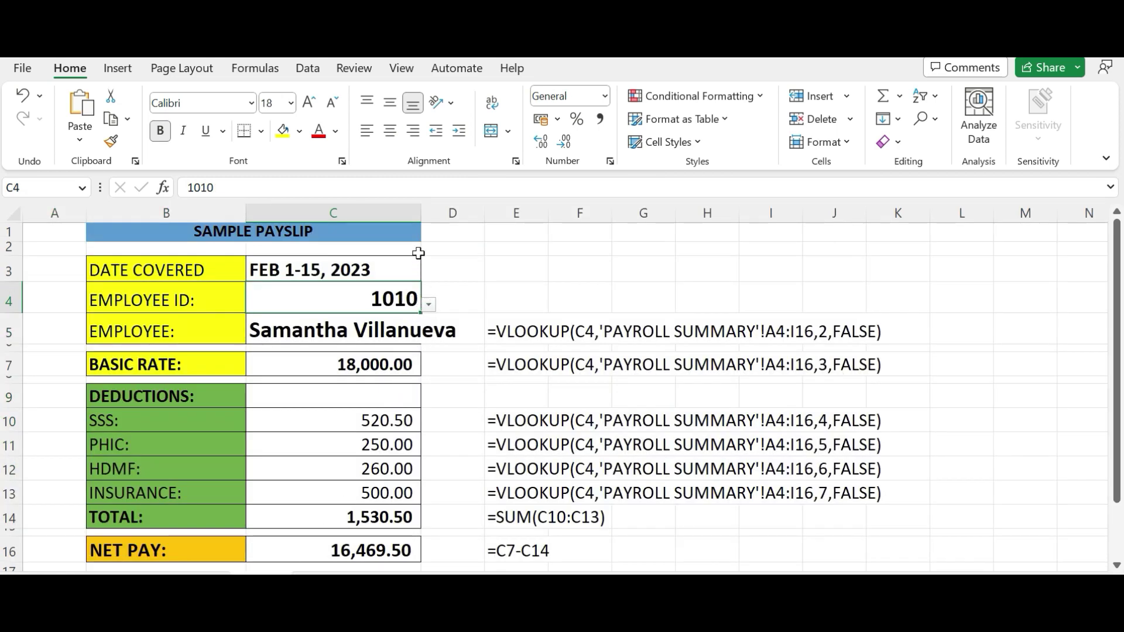
Widen column C to fit employee names, then check IDs 1001 and 1003
drag(421, 213, 468, 213)
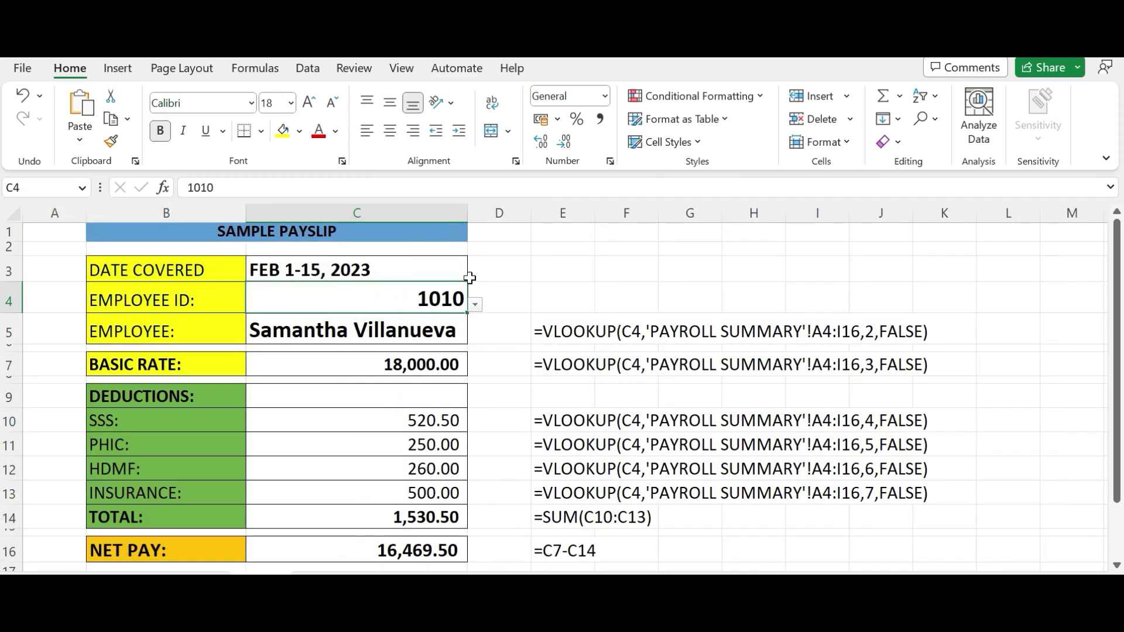
click(474, 305)
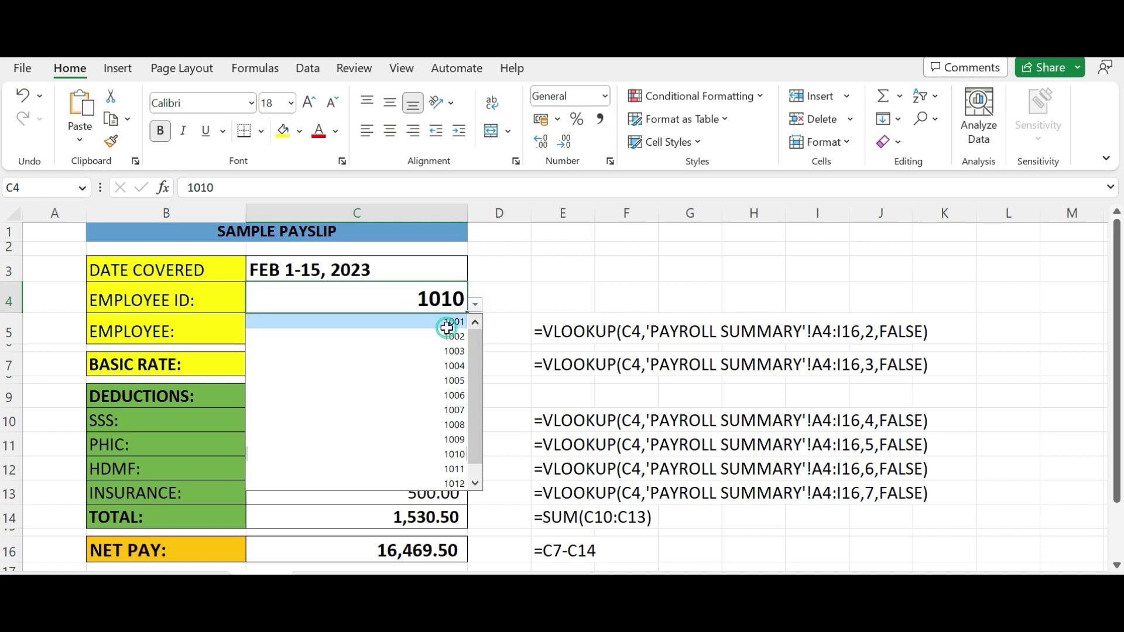
click(446, 326)
click(475, 305)
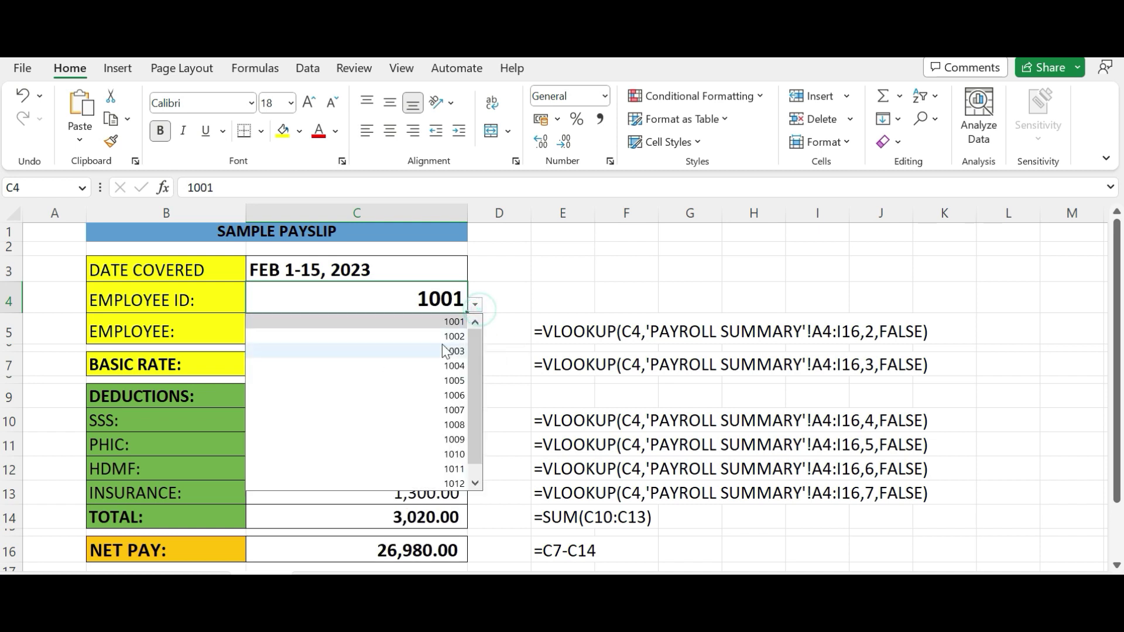
click(445, 350)
Try employee ID 1005, then settle on 1011 in C4
click(475, 305)
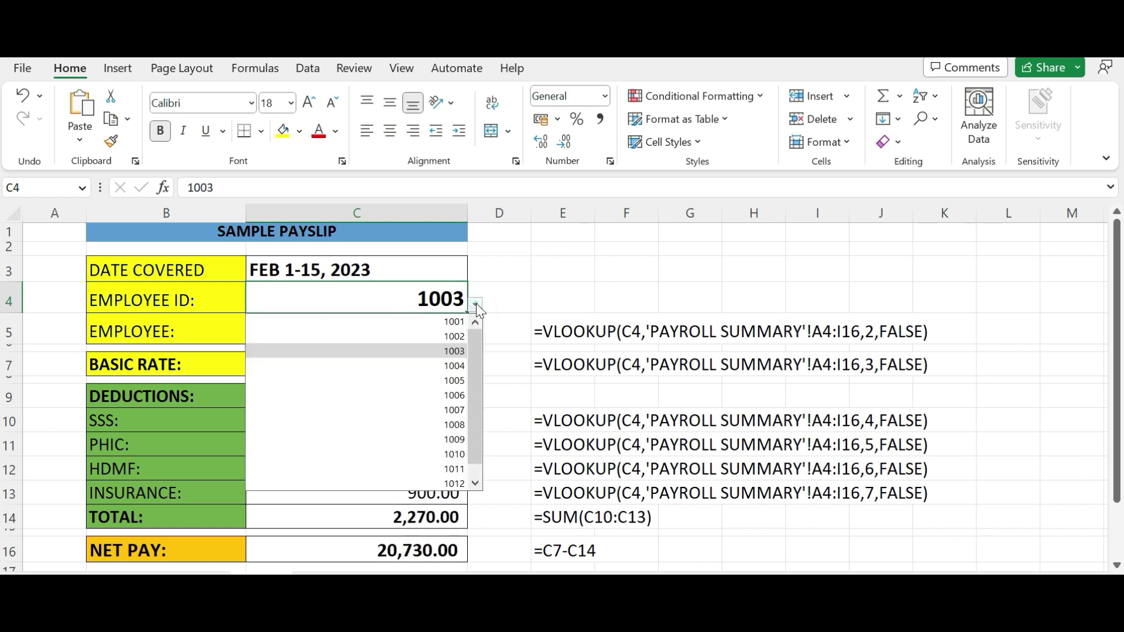
click(448, 375)
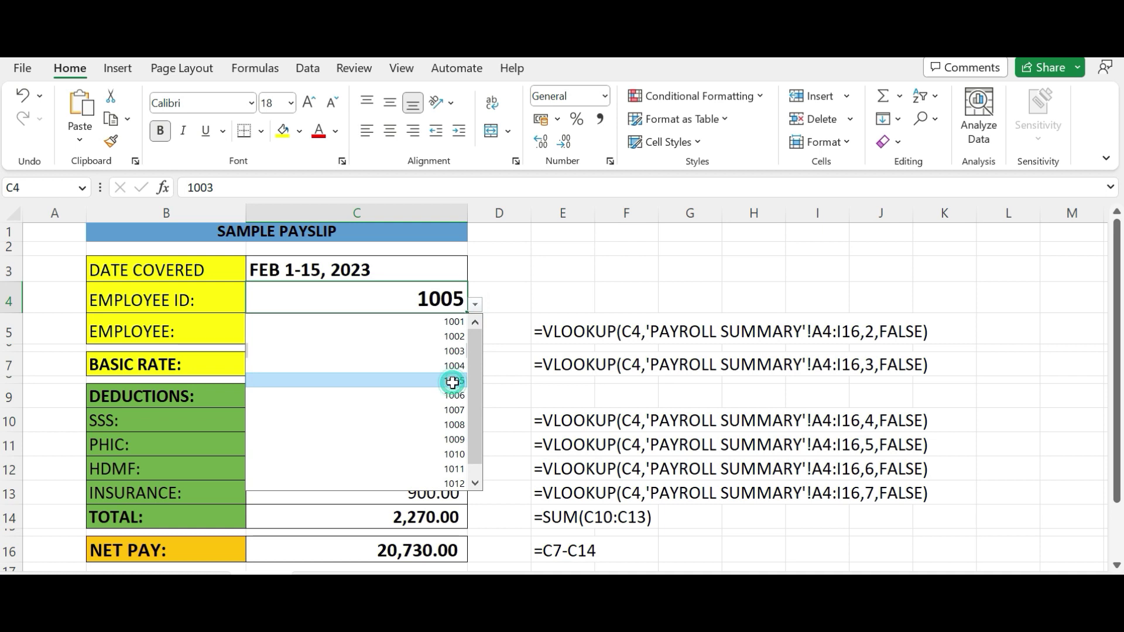
click(475, 305)
click(474, 306)
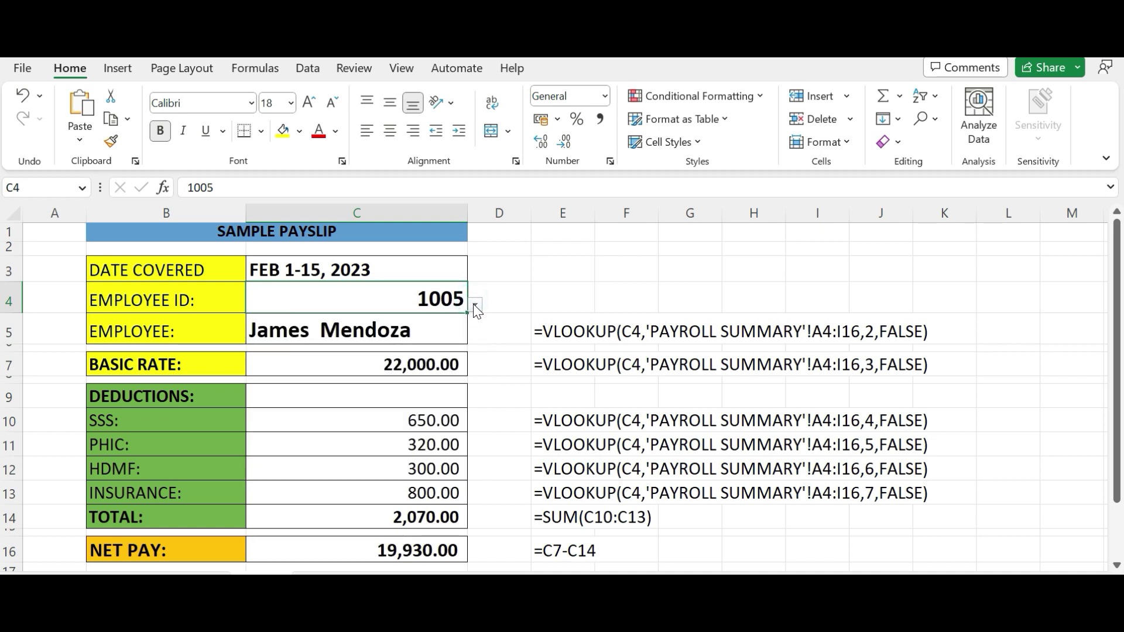
click(475, 305)
click(450, 467)
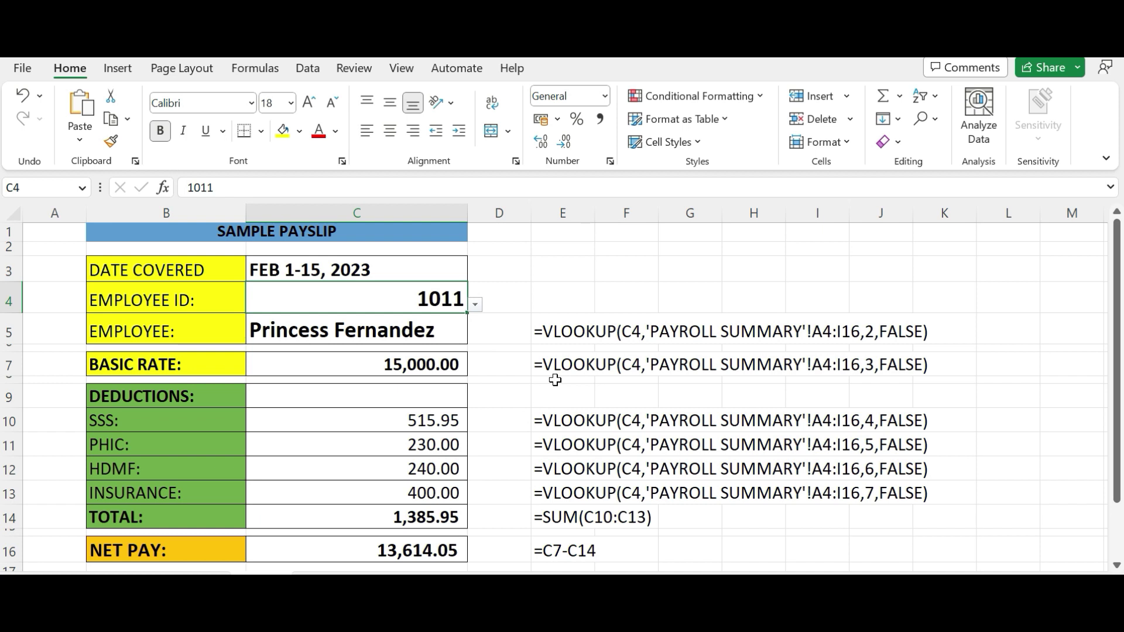
double_click(563, 267)
Type the 'PLEASE LIKE, FOLLOW OR SUBSCR…' plea in E3 and the 'COMMENT DOWN BELOW…' request in E4
text(PLEASE )
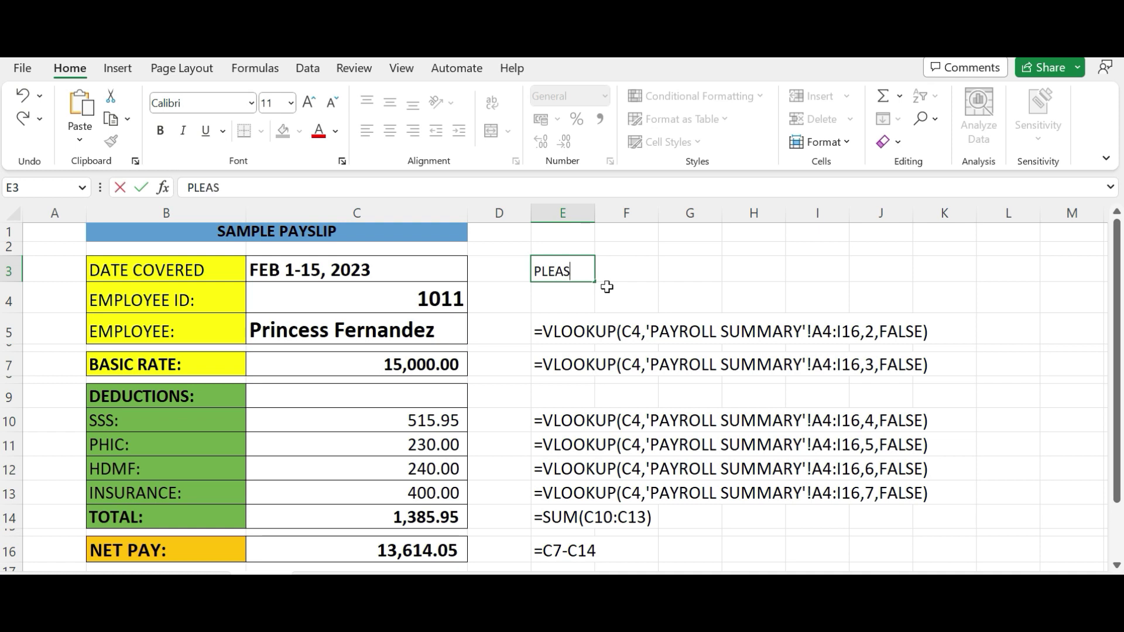
text(LIKE , F)
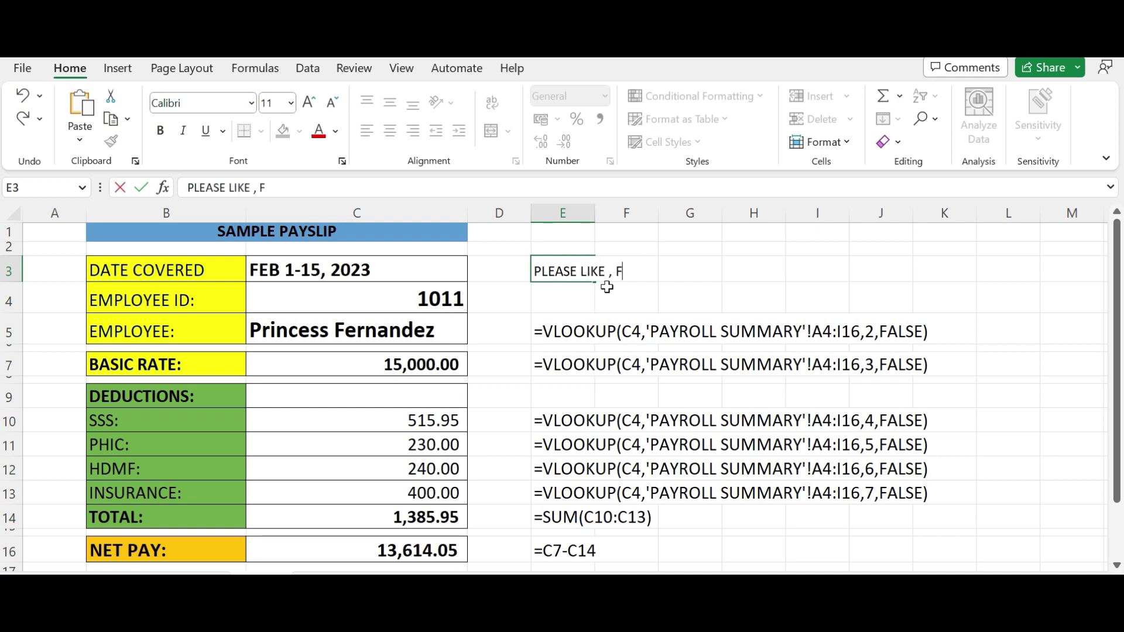
text(OLLOW OR S)
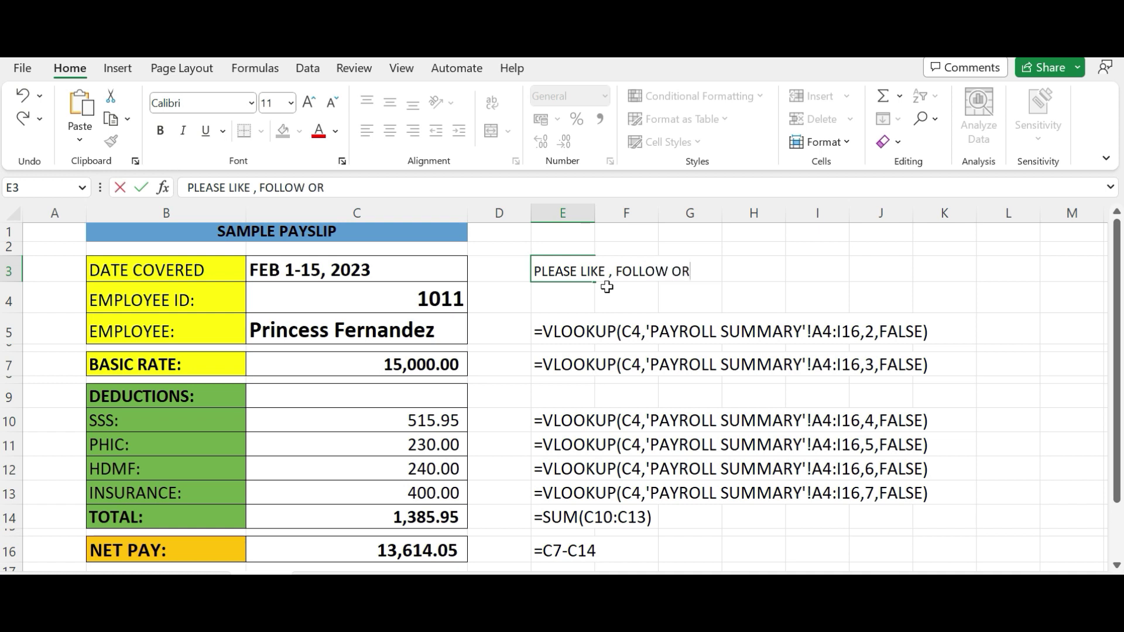
text(UBS)
text(CRIBED)
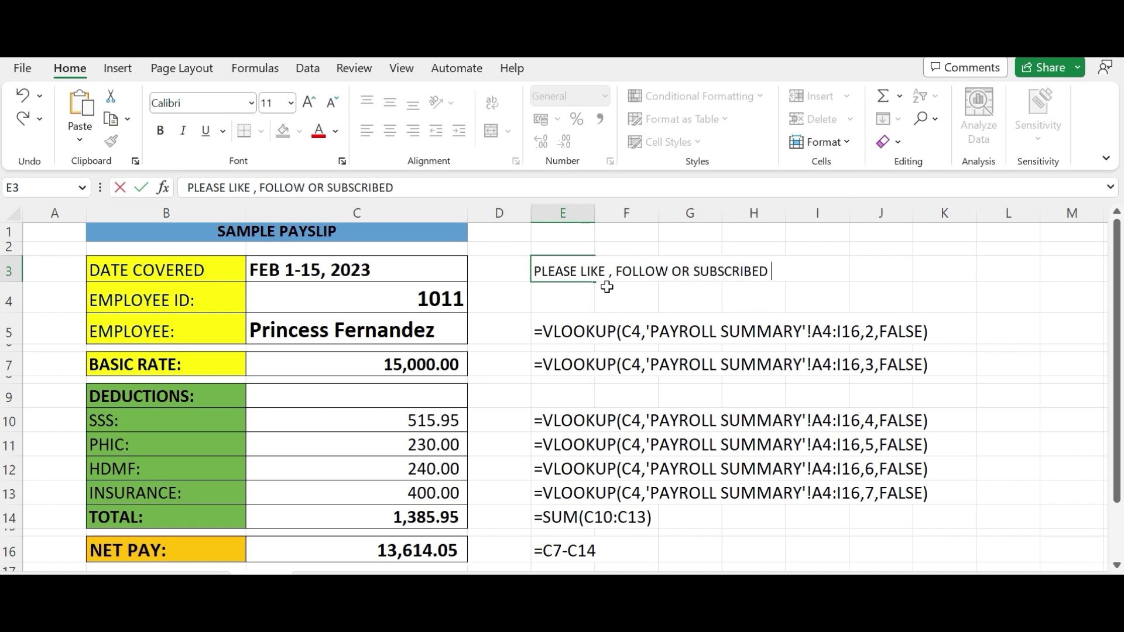
key(Return)
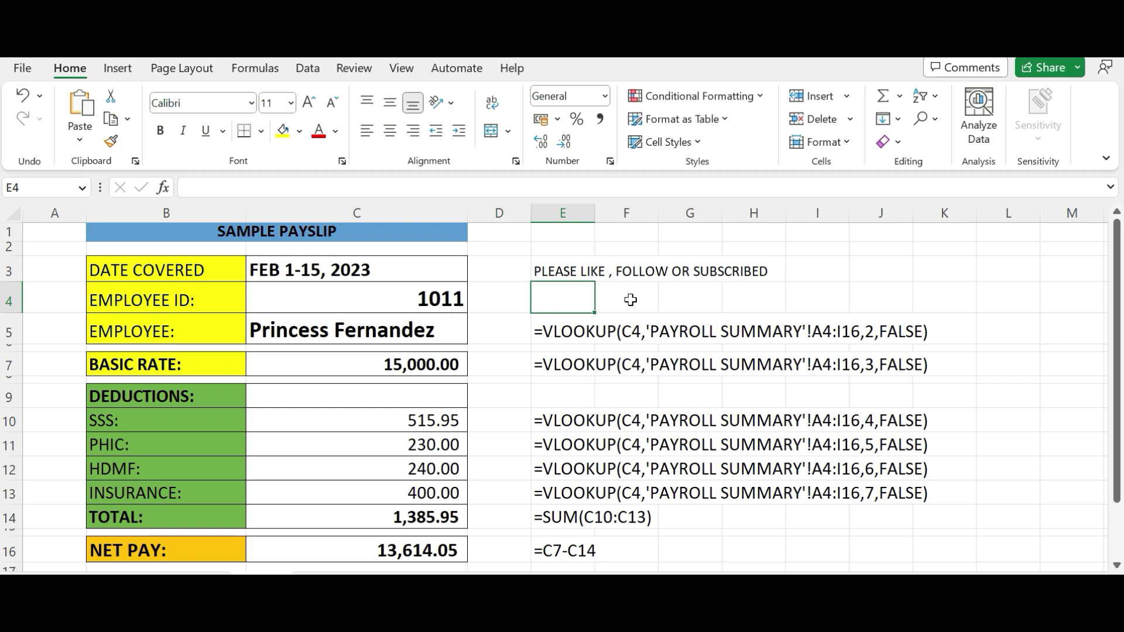
text(C)
text(OMMENT DO)
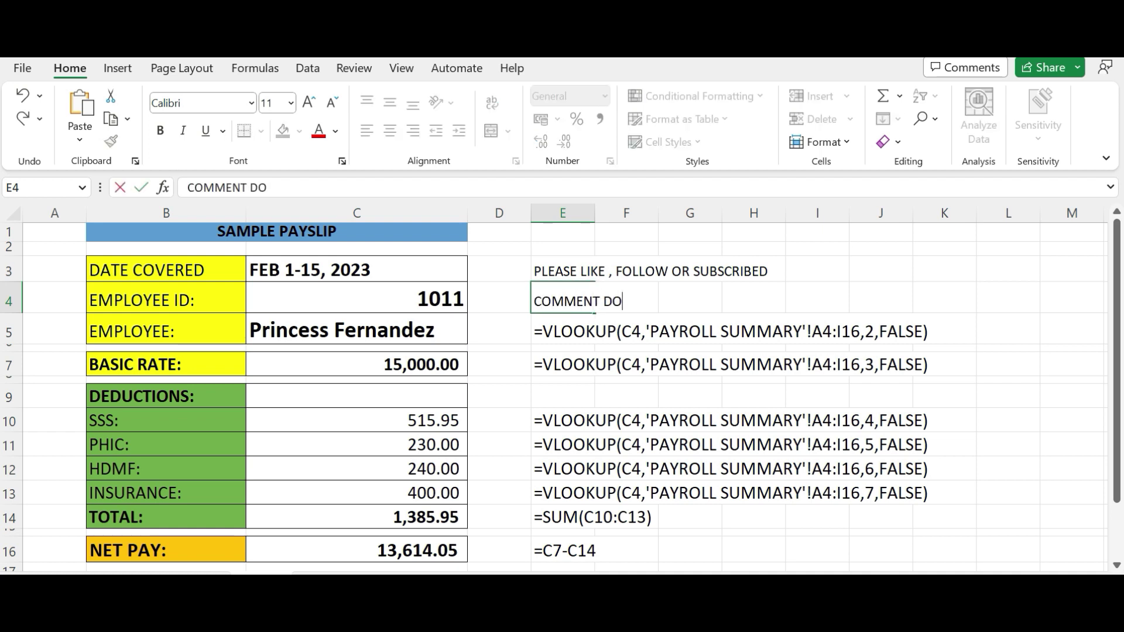
text(WN BELO)
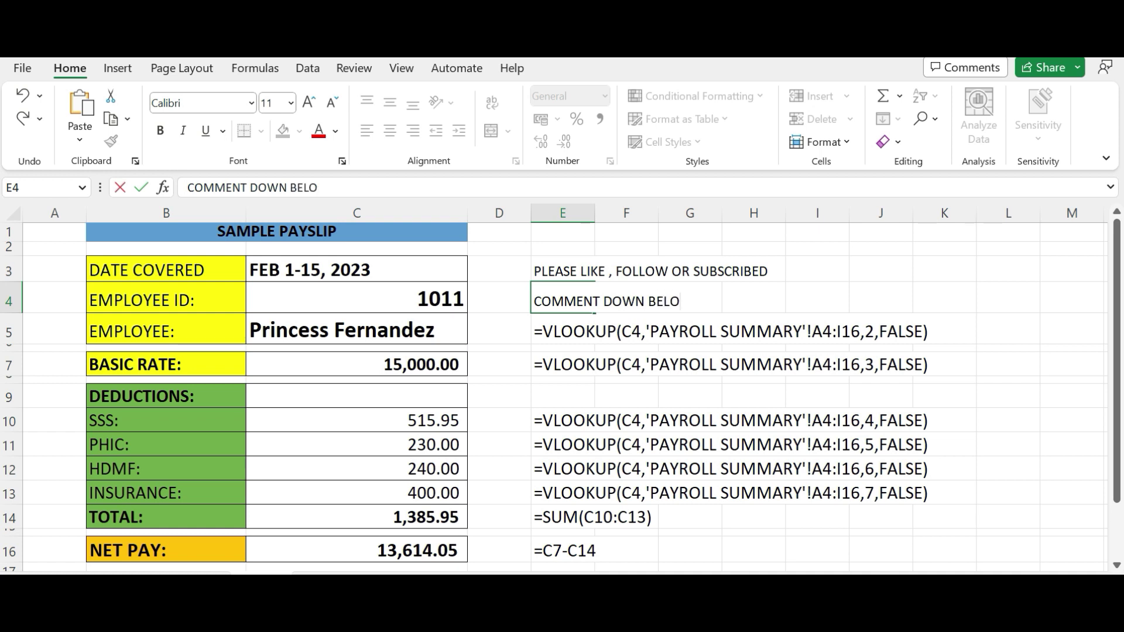
text(W SA I)
text(NYONG MGA)
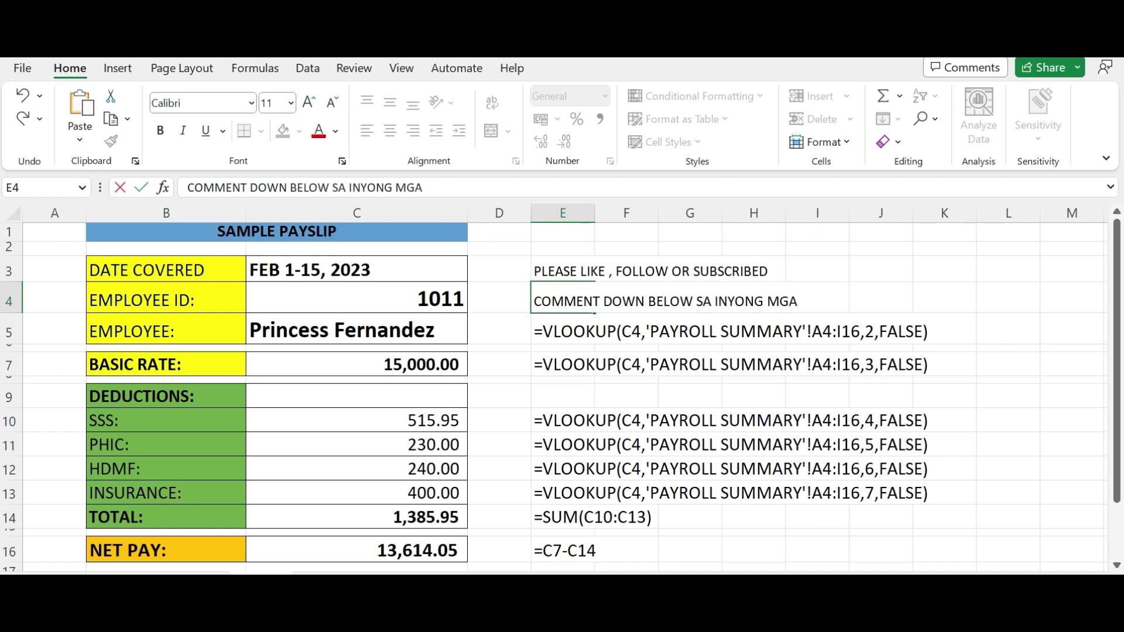
text( REQUEST A)
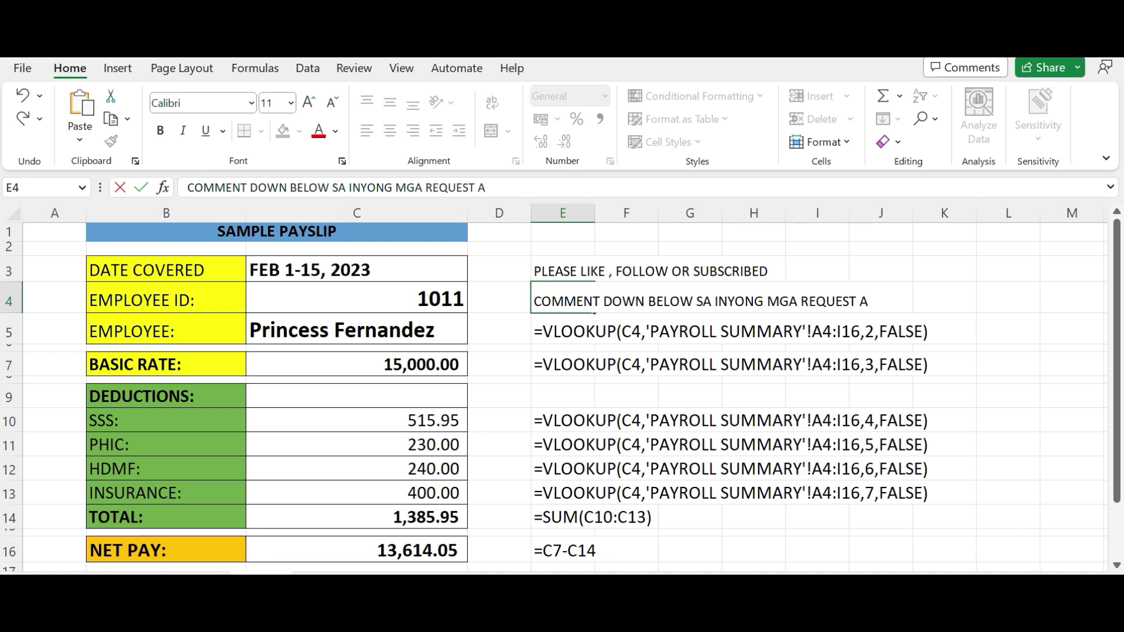
text(BOUT EXCEL.....)
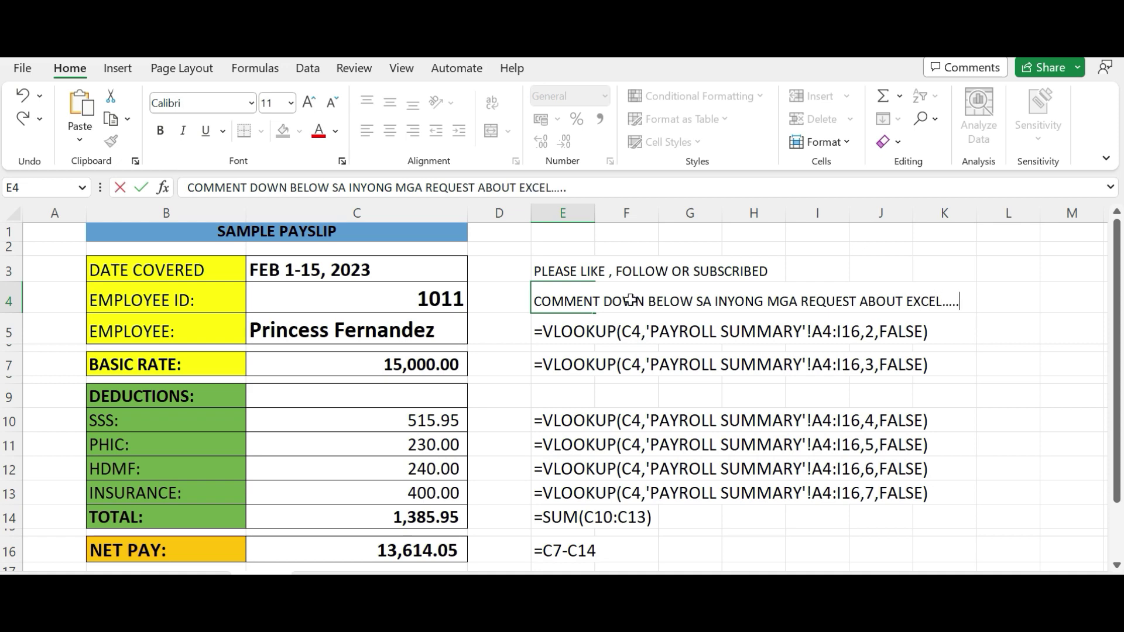
key(Return)
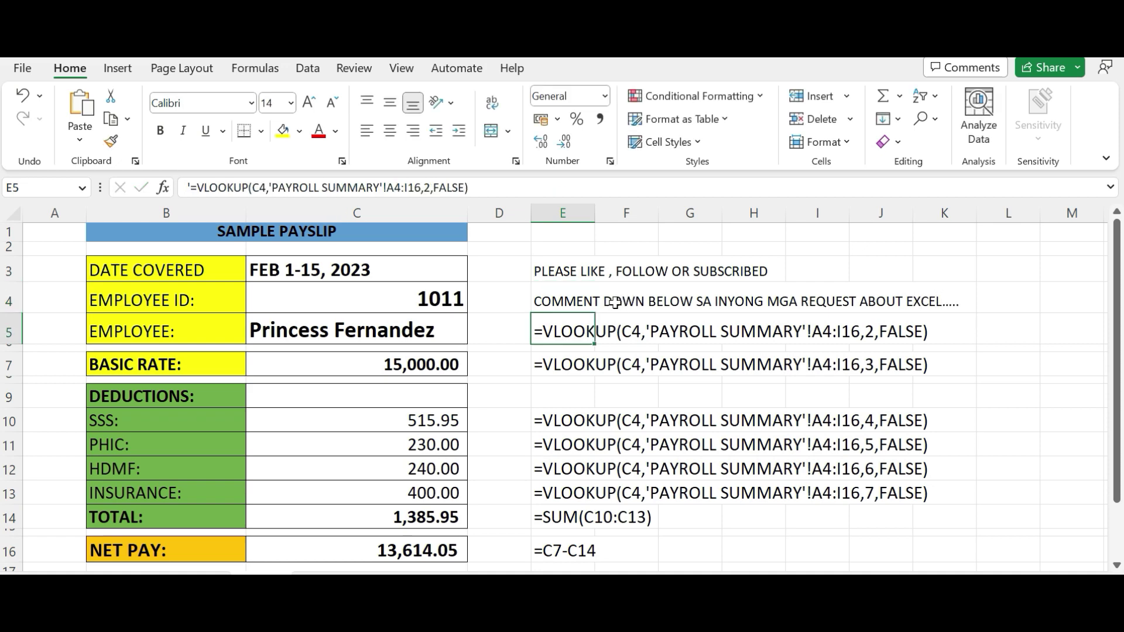
Clear the formula text from E5:E16 and enter THANK YOU in E5
drag(557, 332, 559, 550)
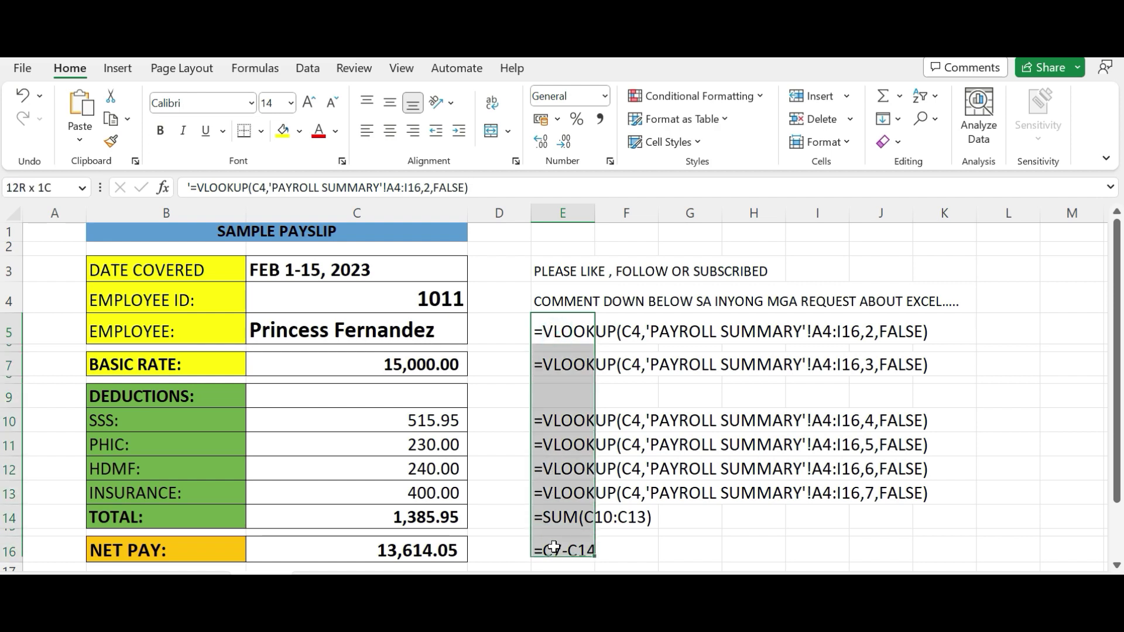
key(Delete)
click(553, 325)
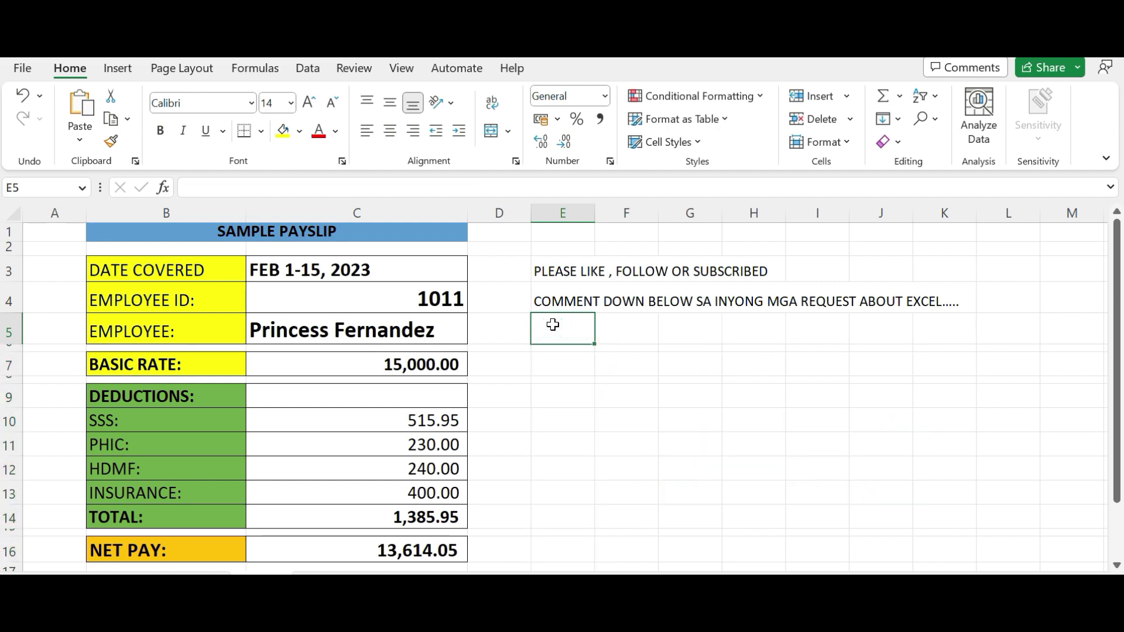
text(THANK YOU)
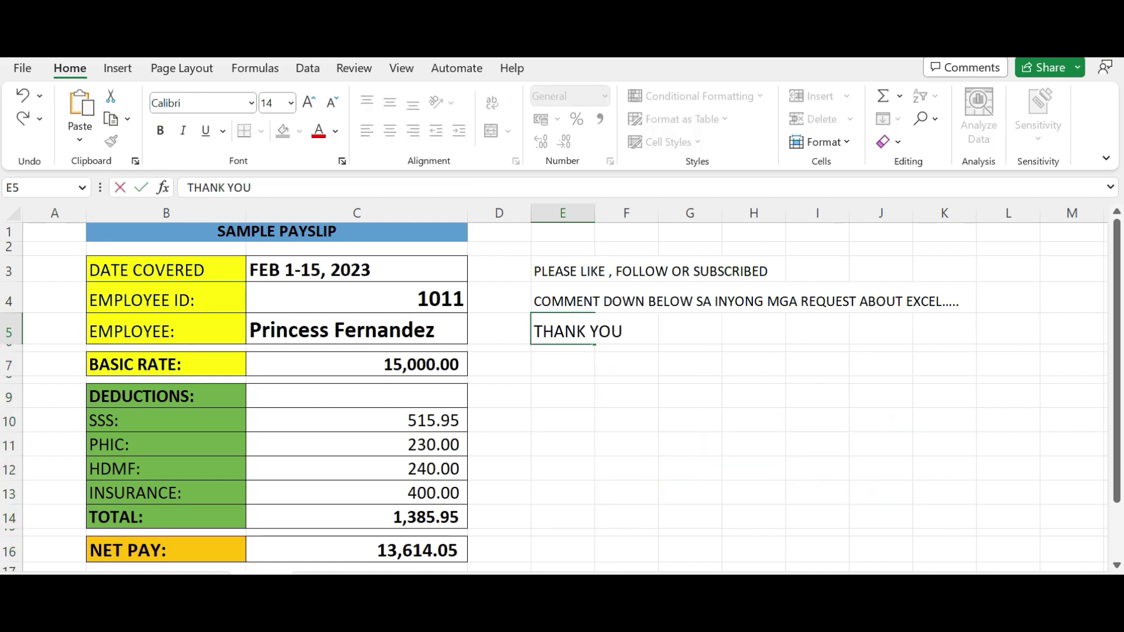
click(588, 367)
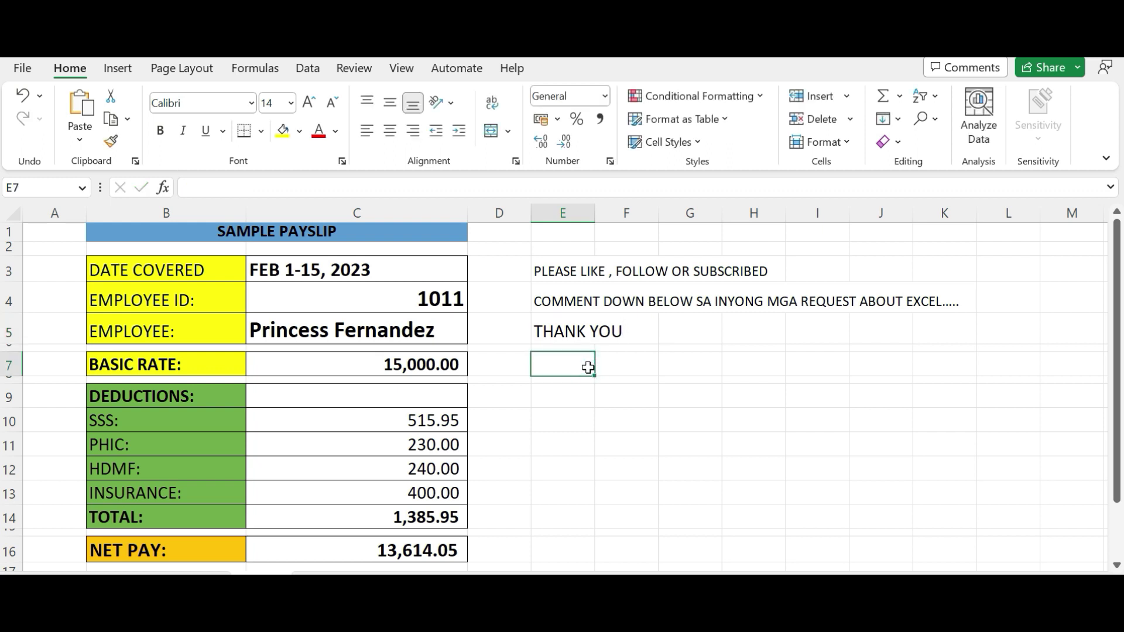